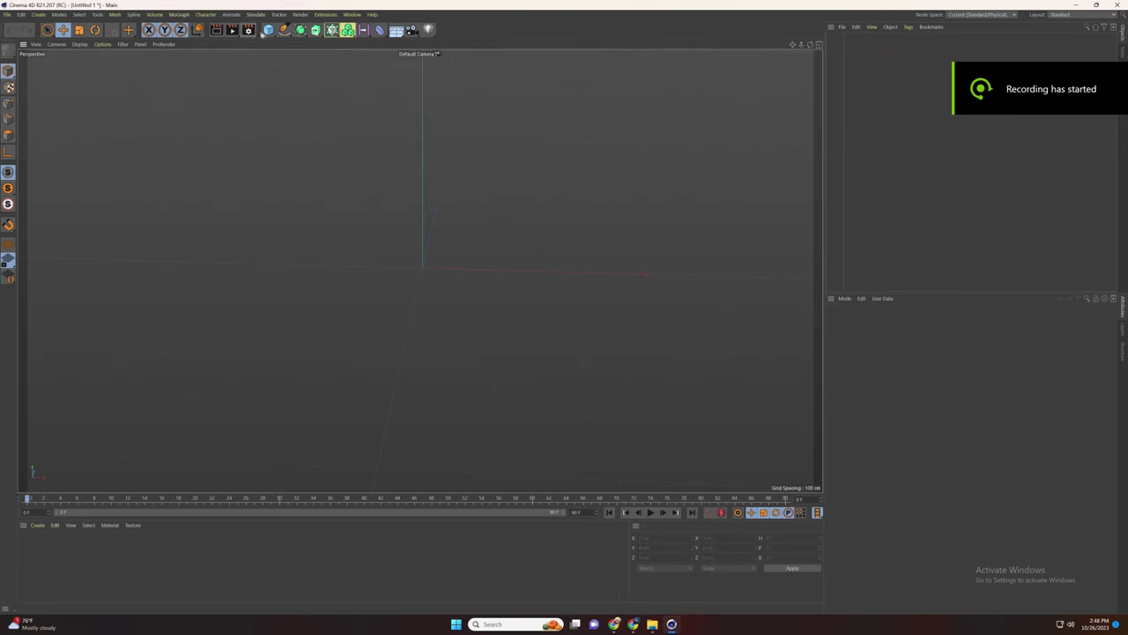
Step: Create a 400 × 400 cm plane with 150 width and height segments and add a Displacer as its child
{"action": "left_click_drag", "start_coordinate": [266, 31], "coordinate": [348, 60]}
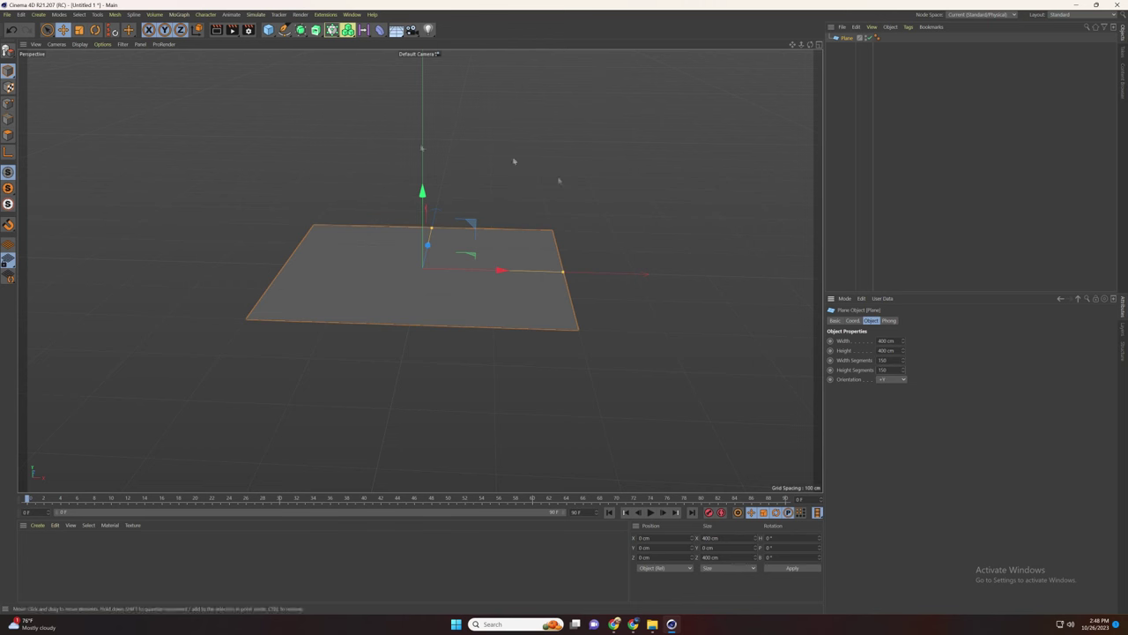
{"action": "left_click_drag", "start_coordinate": [378, 29], "coordinate": [415, 134]}
{"action": "left_click_drag", "start_coordinate": [852, 50], "coordinate": [851, 48]}
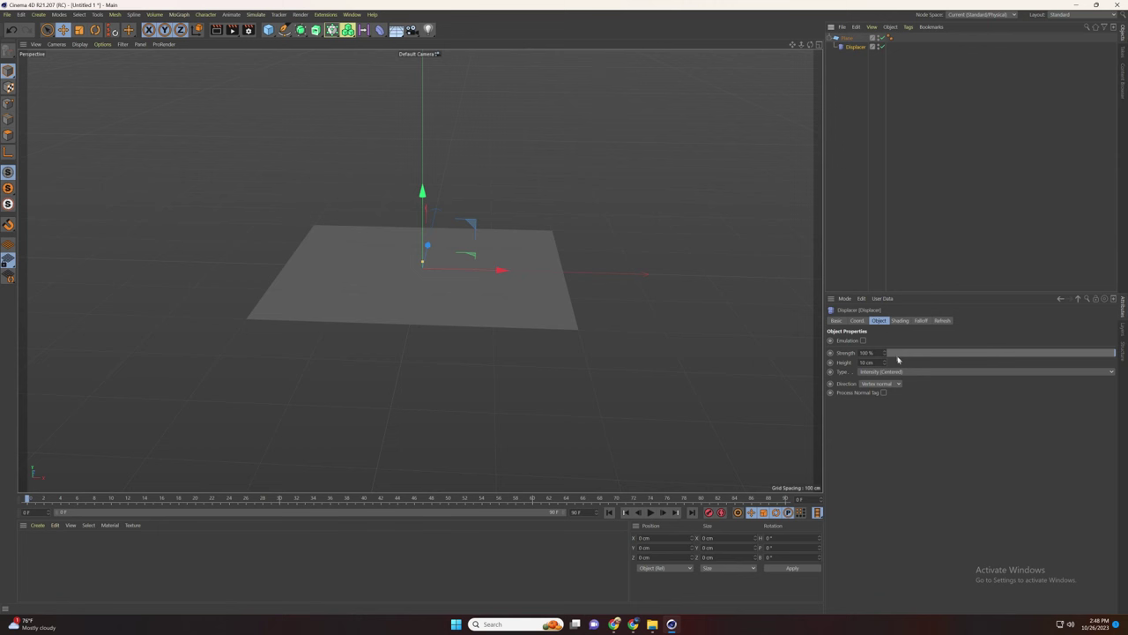
Step: Assign a Noise shader to the Displacer with Color 2 darkened to grey and Global Scale set to 110 %
{"action": "left_click", "coordinate": [895, 320]}
{"action": "left_click", "coordinate": [858, 350]}
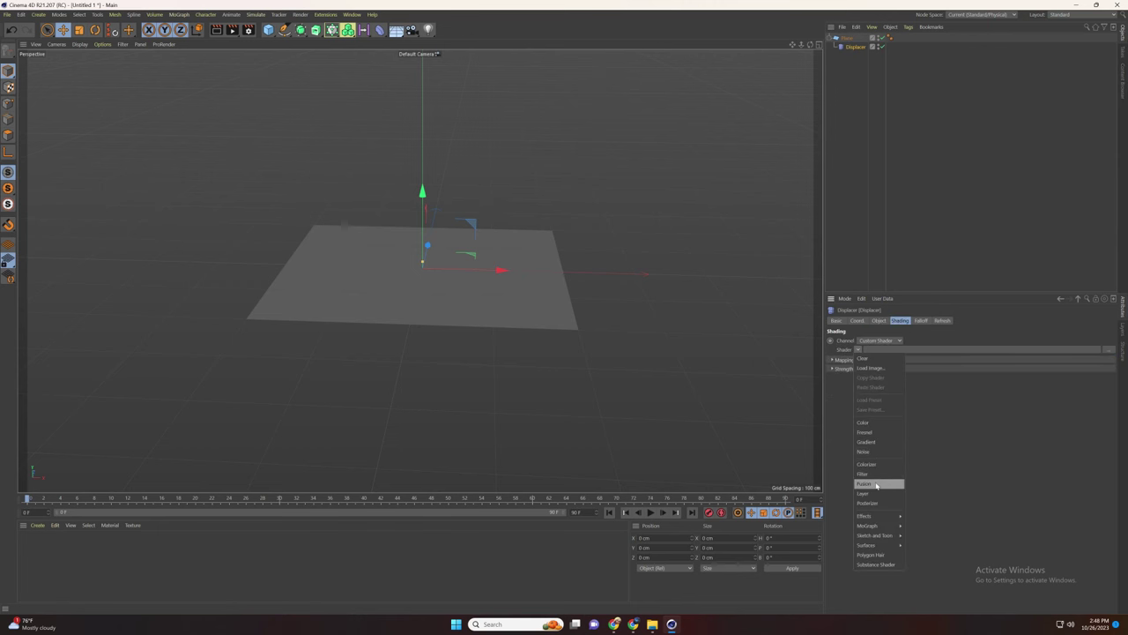
{"action": "left_click", "coordinate": [864, 451]}
{"action": "left_click", "coordinate": [876, 373]}
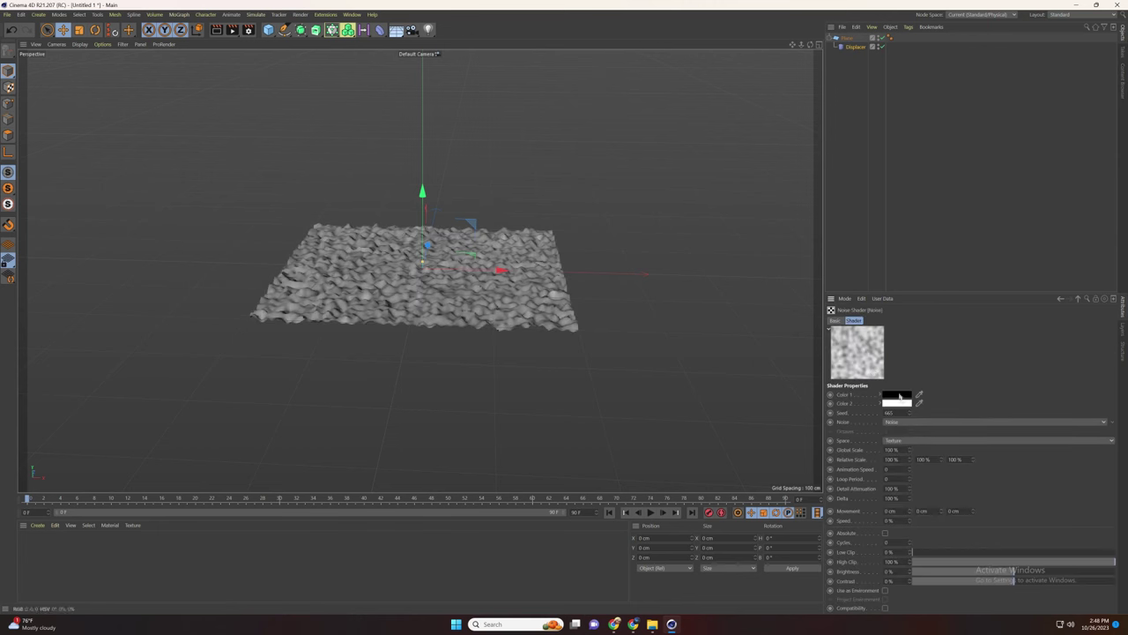
{"action": "left_click", "coordinate": [888, 394]}
{"action": "left_click", "coordinate": [942, 421]}
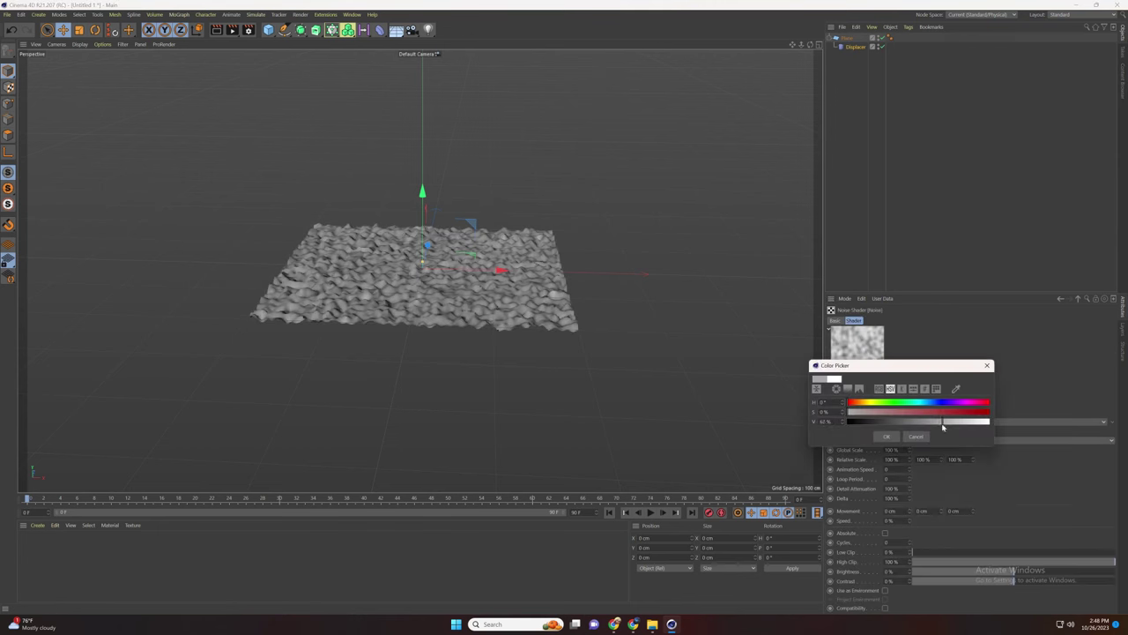
{"action": "left_click", "coordinate": [887, 437]}
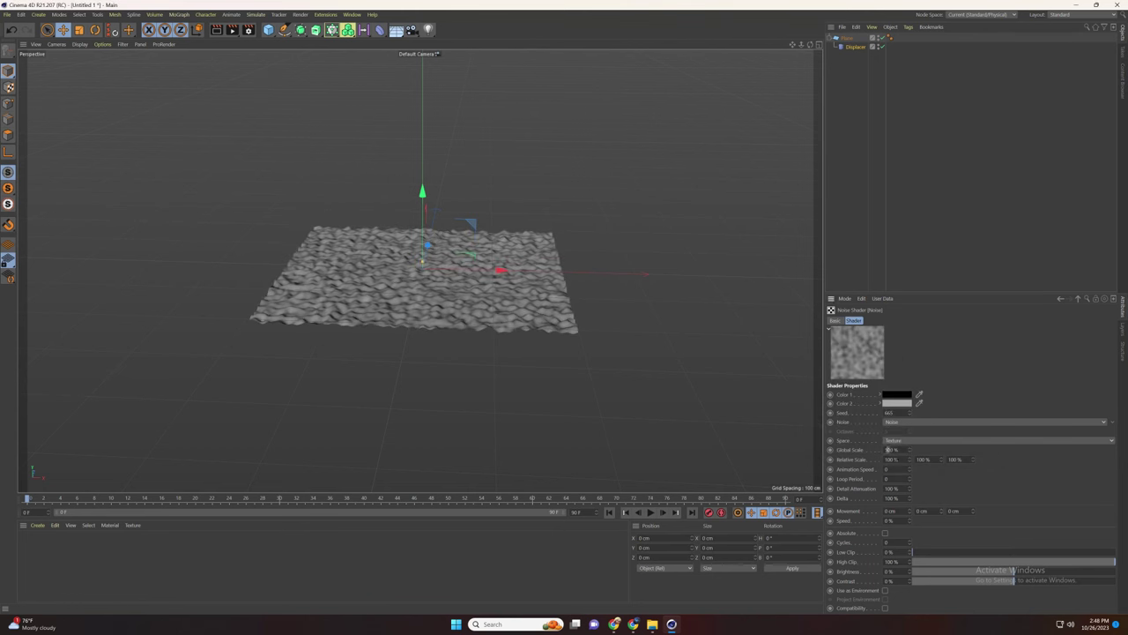
{"action": "key", "text": "Return"}
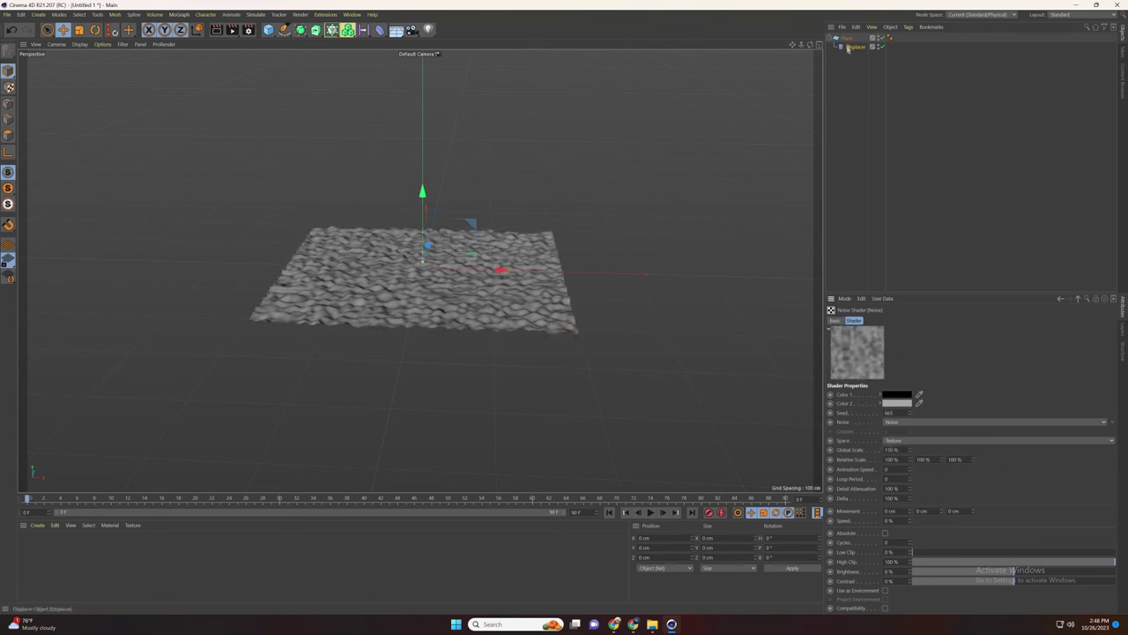
Step: Convert the plane into an editable polygon object
{"action": "left_click", "coordinate": [846, 38]}
{"action": "key", "text": "o"}
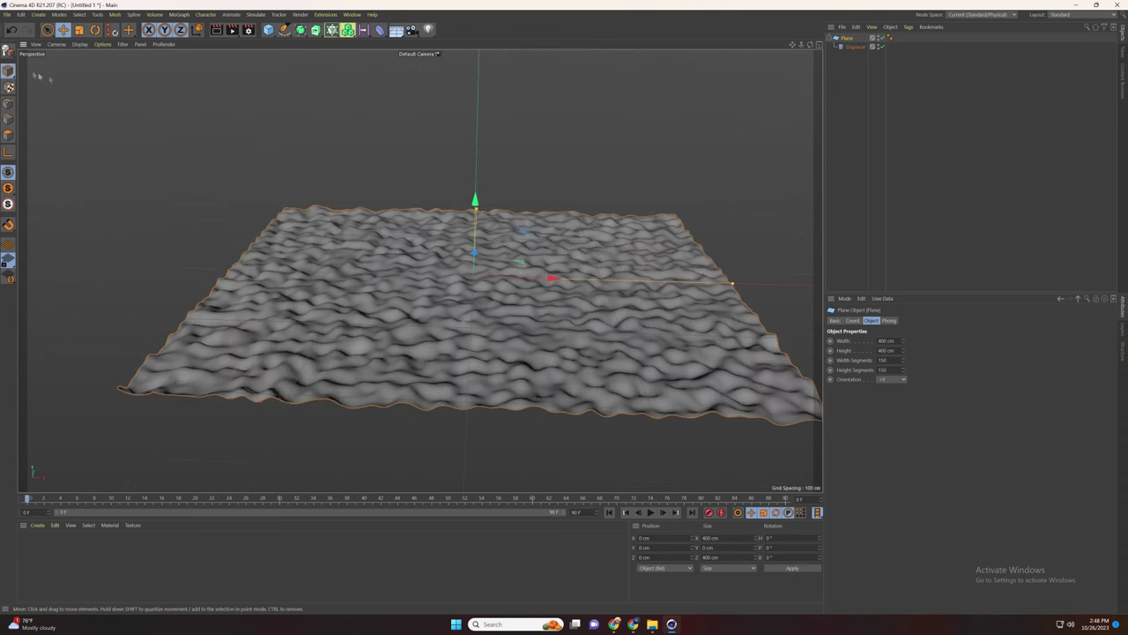
{"action": "left_click", "coordinate": [8, 50]}
Step: Set a vertex weight on all points of the plane to create a vertex map
{"action": "left_click", "coordinate": [8, 103]}
{"action": "key", "text": "ctrl+a"}
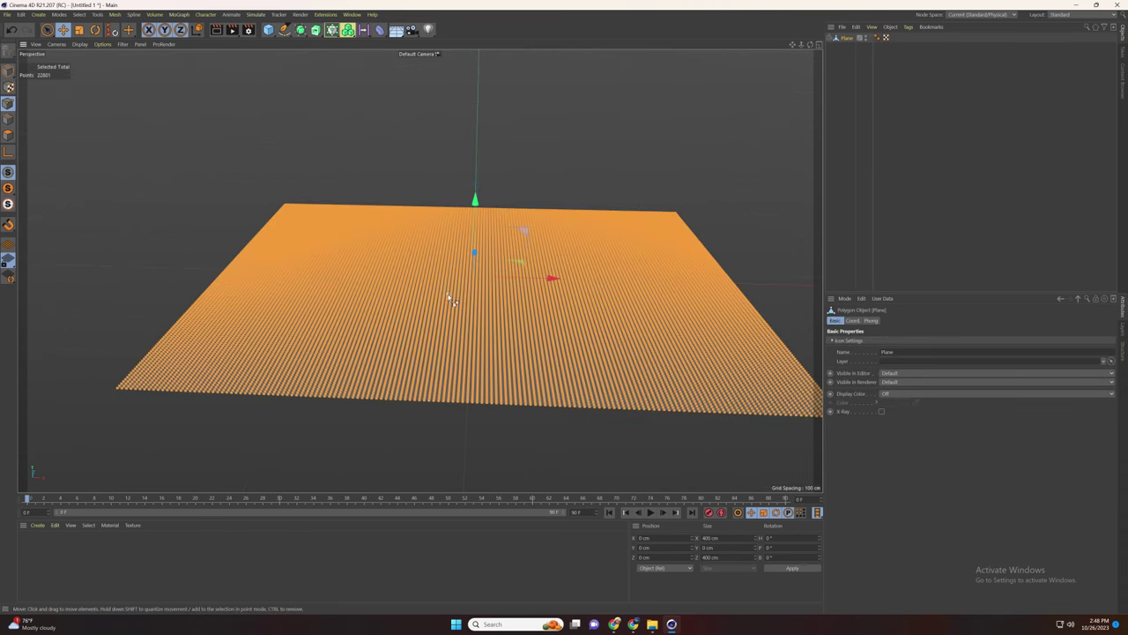
{"action": "left_click", "coordinate": [75, 17]}
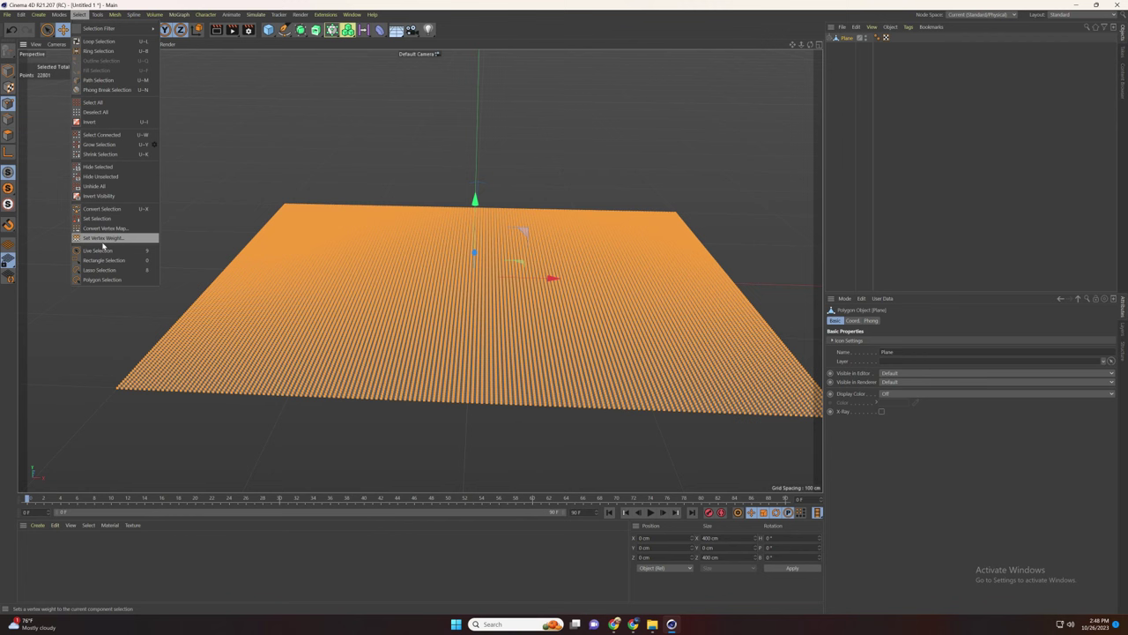
{"action": "left_click", "coordinate": [132, 237]}
{"action": "left_click", "coordinate": [96, 258]}
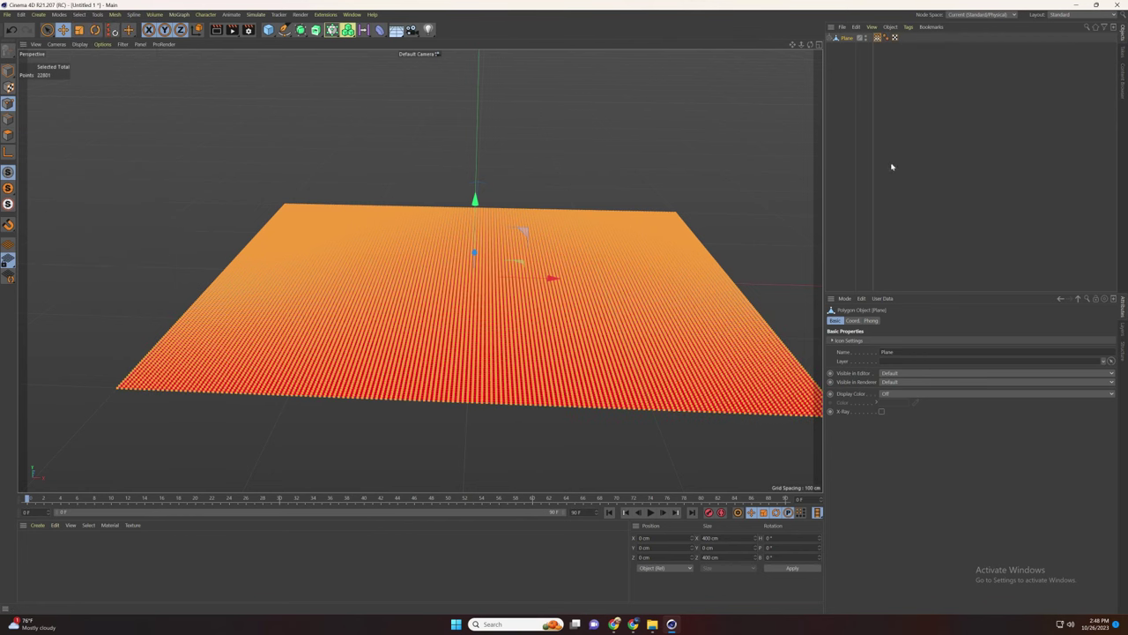
Step: Draw an open C-shaped Bezier spline over the plane in the Top view
{"action": "left_click", "coordinate": [851, 63]}
{"action": "left_click", "coordinate": [829, 38]}
{"action": "left_click", "coordinate": [818, 45]}
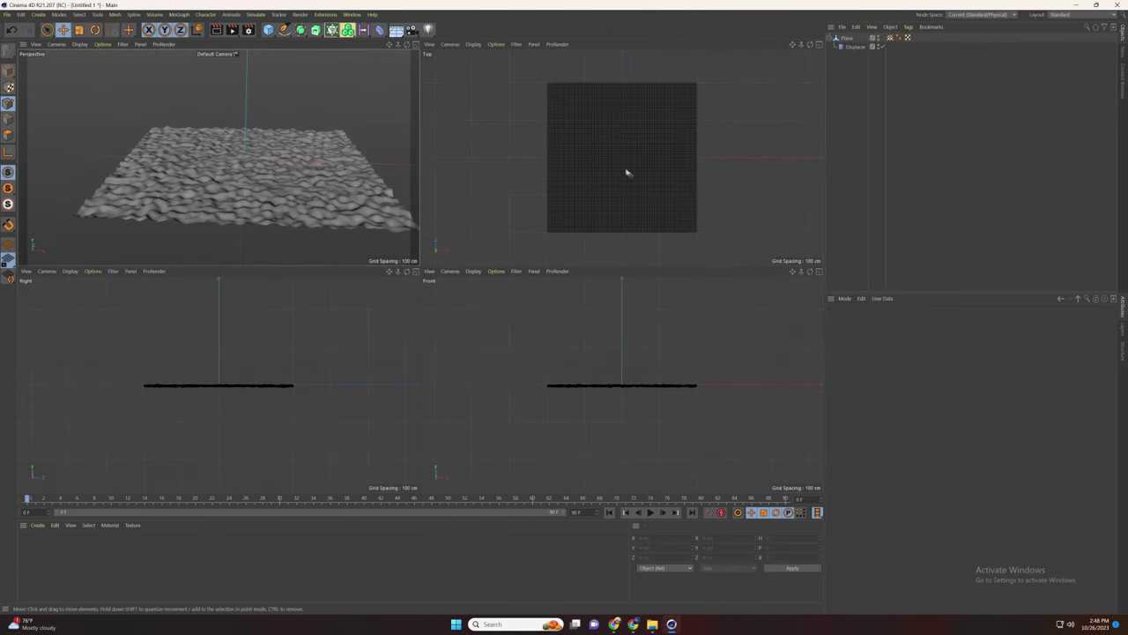
{"action": "left_click", "coordinate": [286, 31]}
{"action": "left_click", "coordinate": [587, 130]}
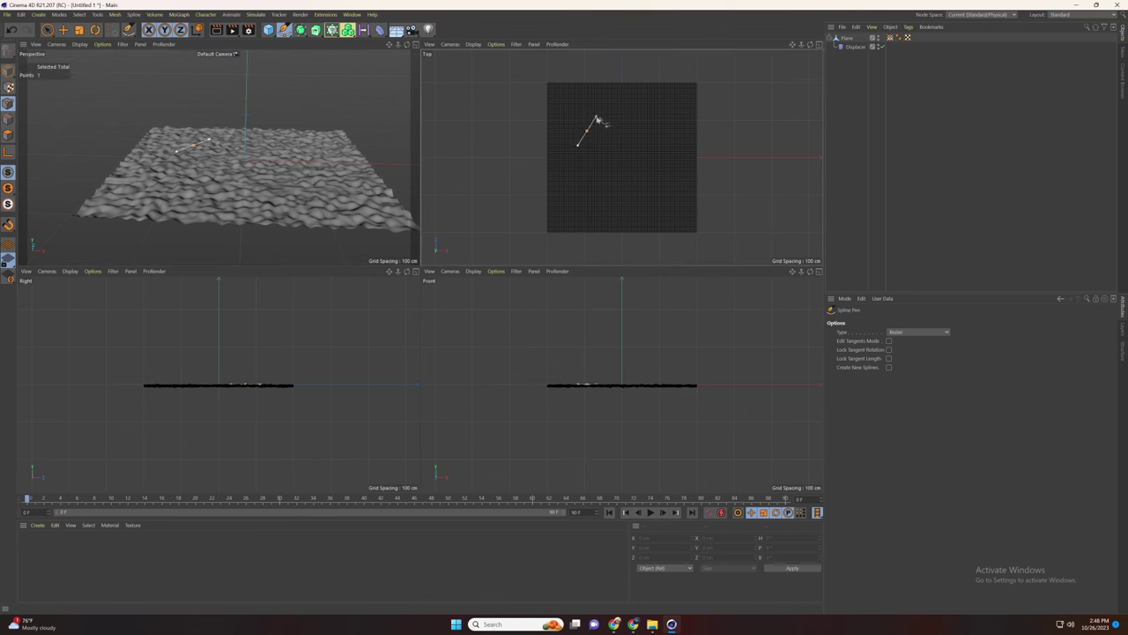
{"action": "left_click_drag", "start_coordinate": [597, 118], "coordinate": [604, 112]}
{"action": "left_click_drag", "start_coordinate": [659, 153], "coordinate": [656, 202]}
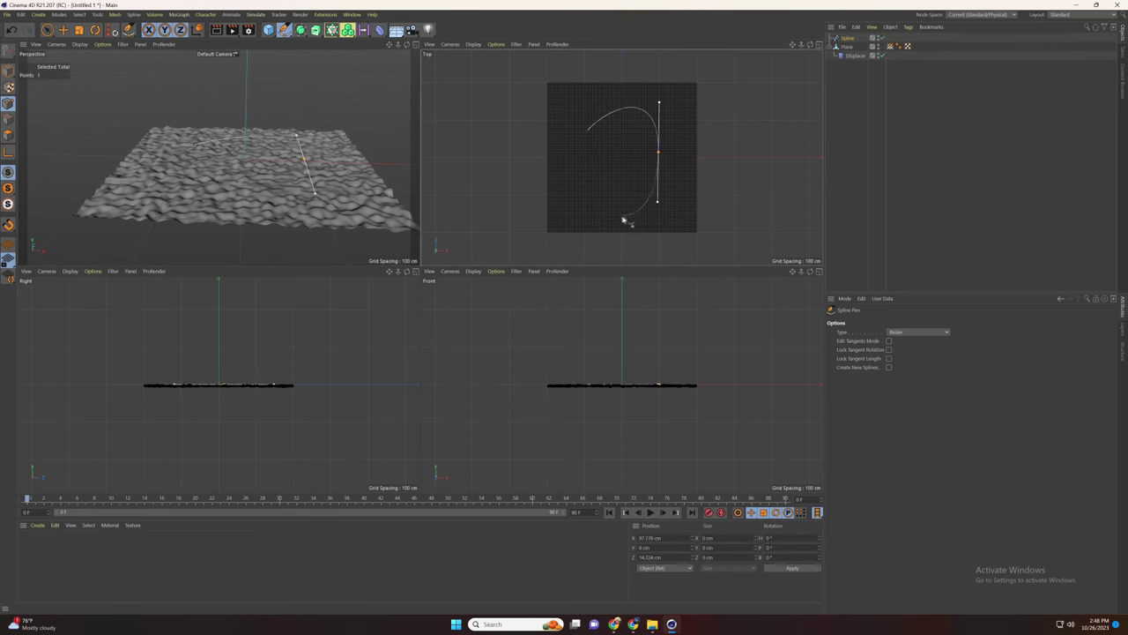
{"action": "key", "text": "Escape"}
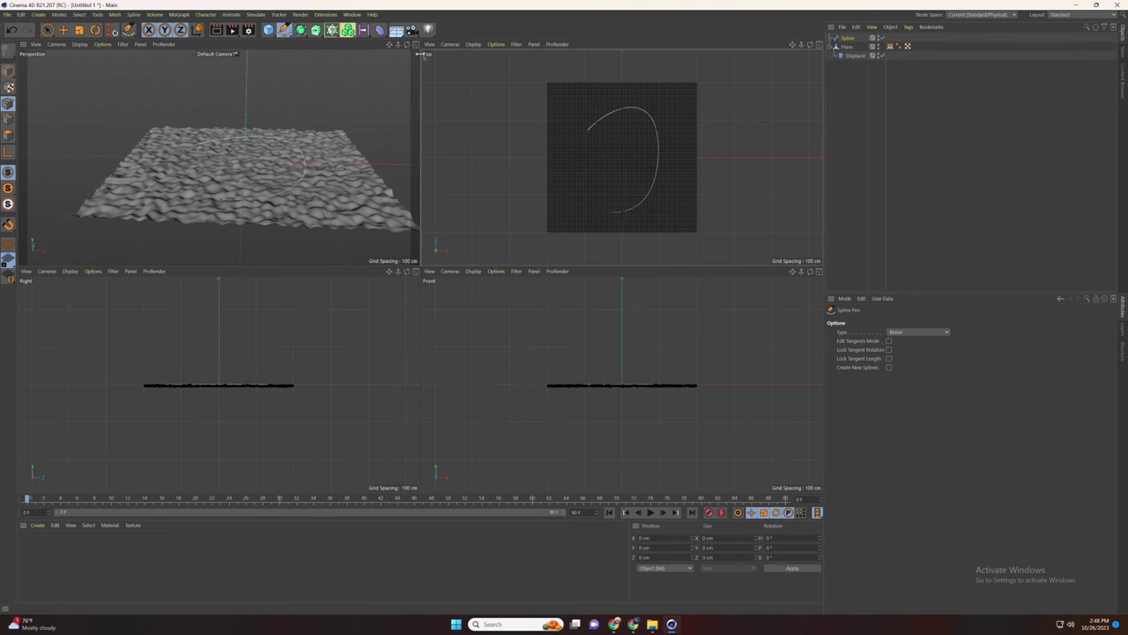
Step: Maximize the perspective view and disable the Displacer so the plane is flat
{"action": "middle_click", "coordinate": [388, 113]}
{"action": "left_click_drag", "start_coordinate": [388, 113], "coordinate": [420, 271], "text": "alt"}
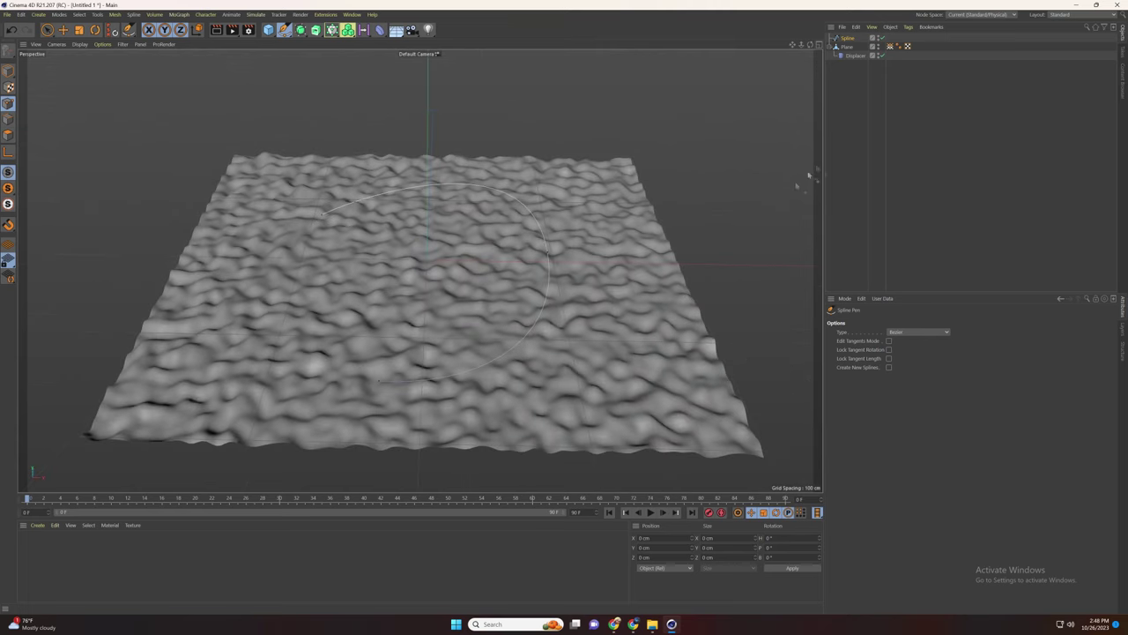
{"action": "left_click_drag", "start_coordinate": [536, 305], "coordinate": [539, 318], "text": "alt"}
{"action": "left_click", "coordinate": [880, 55]}
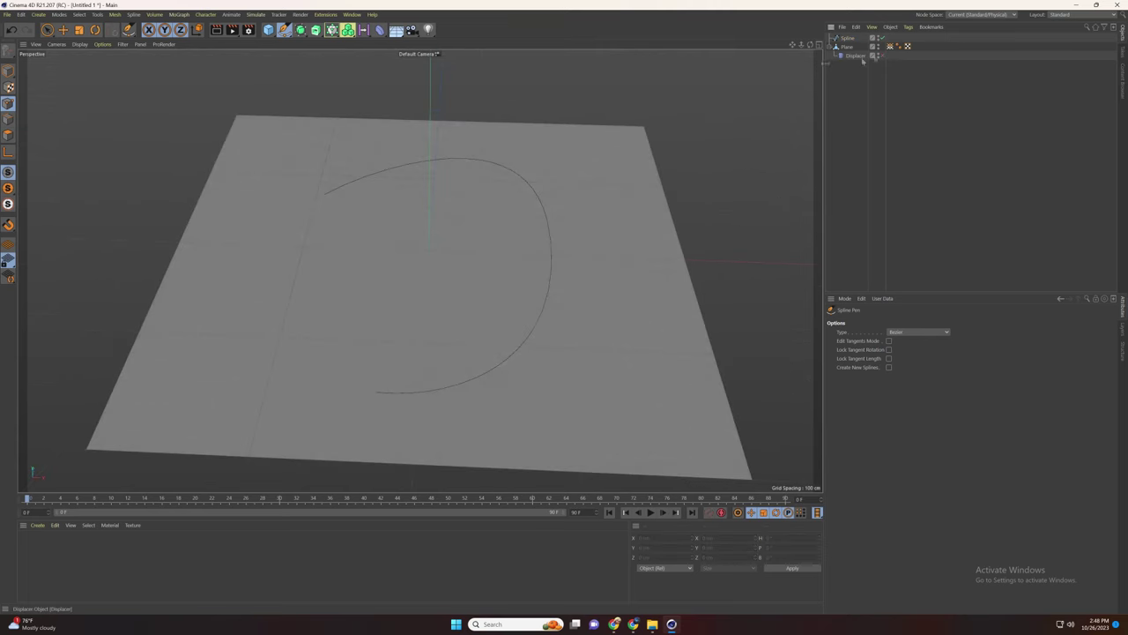
Step: Add a cylinder, raise it above the plane to about Y 134.8 cm and scale it down to about 10.9 cm across and 123.3 cm tall
{"action": "left_click_drag", "start_coordinate": [270, 32], "coordinate": [438, 45]}
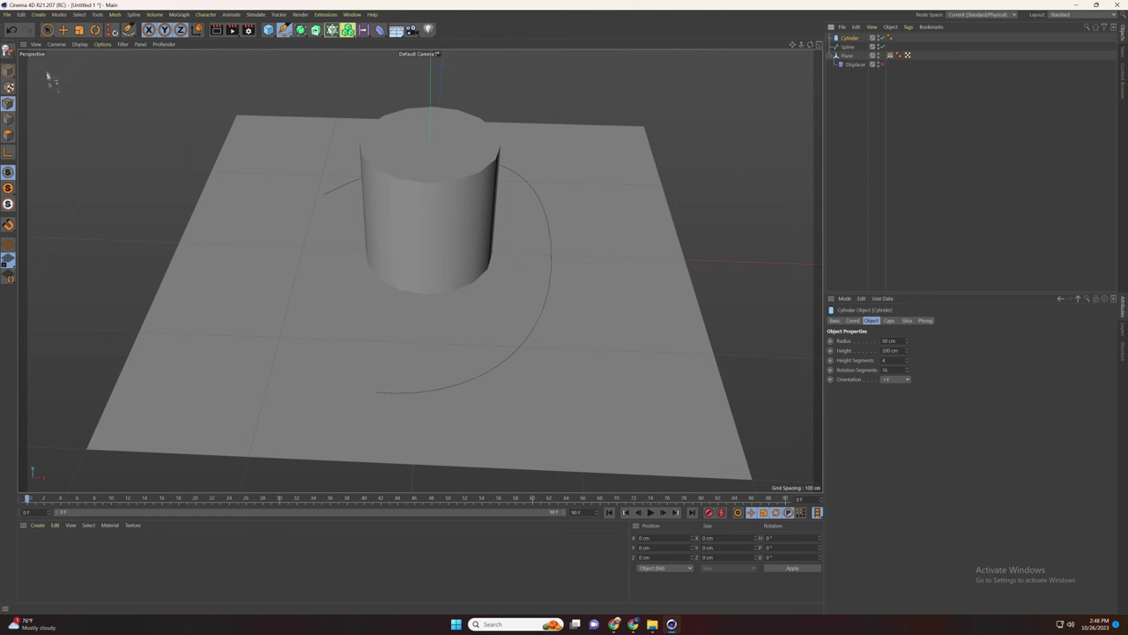
{"action": "left_click", "coordinate": [9, 73]}
{"action": "left_click", "coordinate": [64, 30]}
{"action": "scroll", "coordinate": [479, 237], "scroll_direction": "down", "scroll_amount": 2}
{"action": "left_click_drag", "start_coordinate": [496, 168], "coordinate": [466, 68]}
{"action": "left_click_drag", "start_coordinate": [467, 221], "coordinate": [429, 180], "text": "alt"}
{"action": "key", "text": "t"}
{"action": "middle_click_drag", "start_coordinate": [441, 146], "coordinate": [441, 198], "text": "alt"}
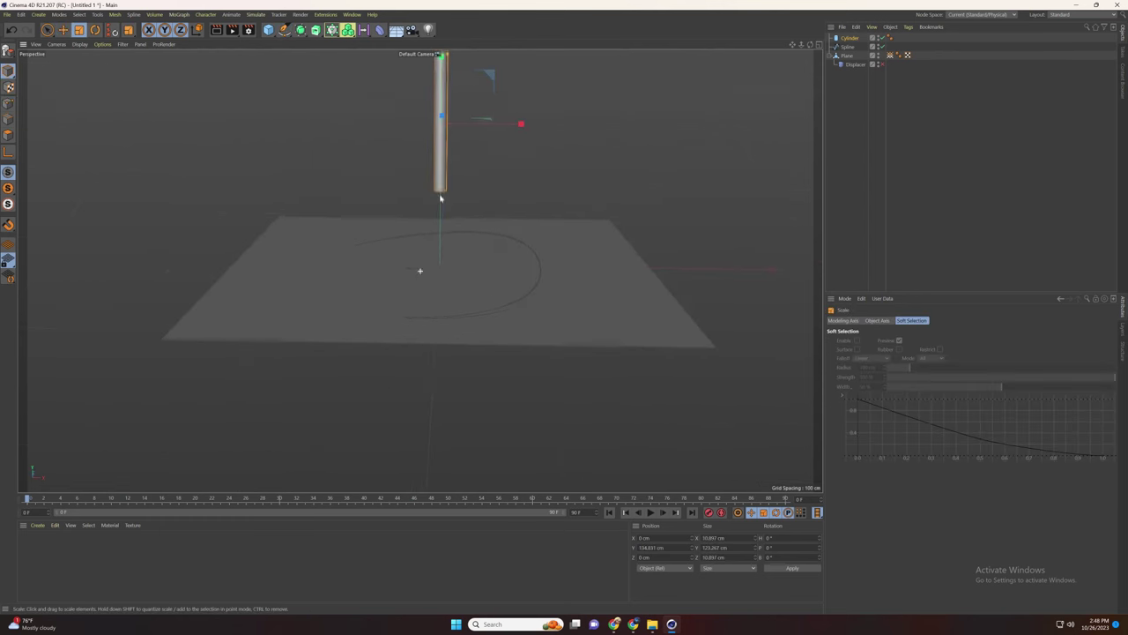
Step: Make the cylinder editable and scale its bottom edges inward to taper the lower end into a pencil-like tip
{"action": "left_click", "coordinate": [6, 54]}
{"action": "left_click", "coordinate": [8, 119]}
{"action": "left_click_drag", "start_coordinate": [50, 32], "coordinate": [76, 59]}
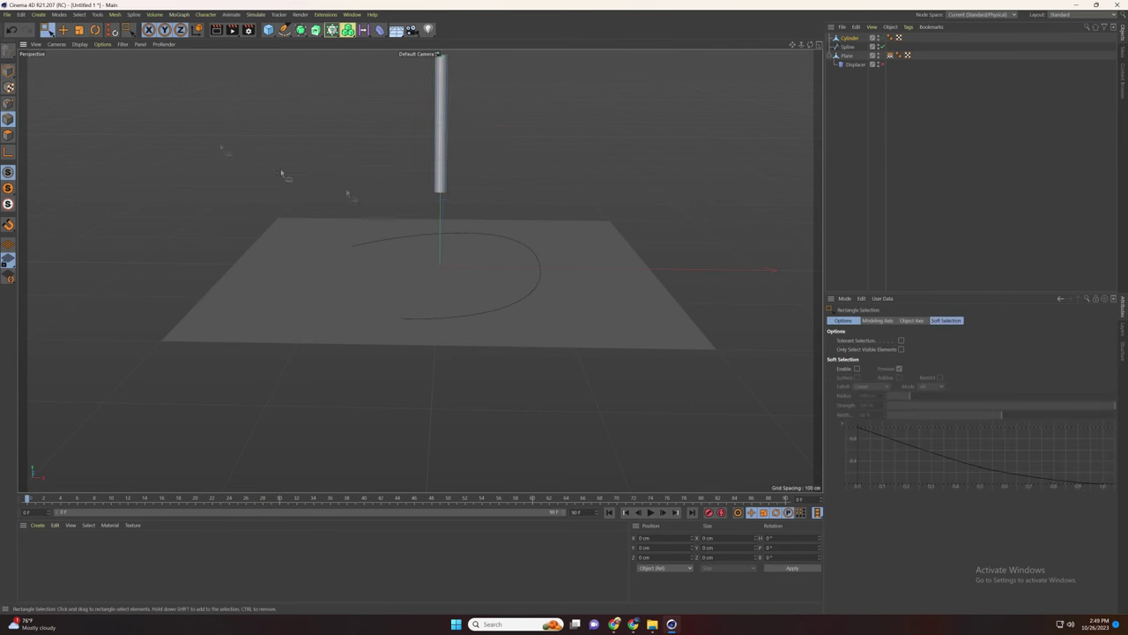
{"action": "left_click_drag", "start_coordinate": [522, 238], "coordinate": [411, 171]}
{"action": "left_click_drag", "start_coordinate": [595, 235], "coordinate": [483, 208]}
{"action": "key", "text": "t"}
{"action": "left_click_drag", "start_coordinate": [139, 207], "coordinate": [143, 207]}
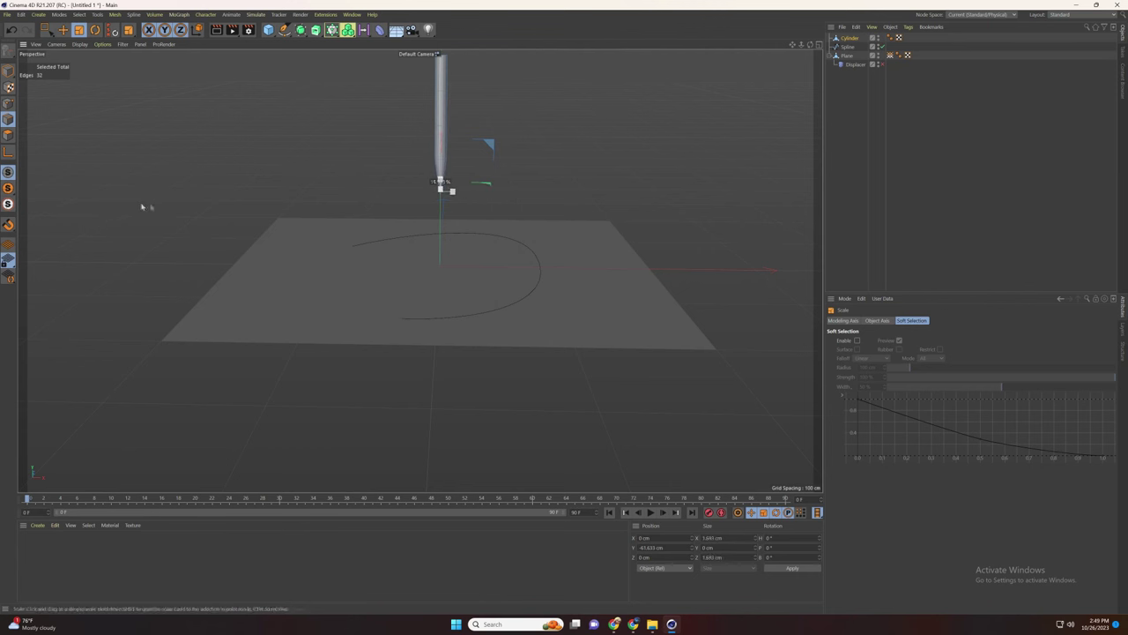
Step: Move the cylinder's axis to its tip using Axis Center with Y at -100 %, and set its Y position to 0 cm
{"action": "scroll", "coordinate": [425, 199], "scroll_direction": "up", "scroll_amount": 2}
{"action": "left_click", "coordinate": [8, 71]}
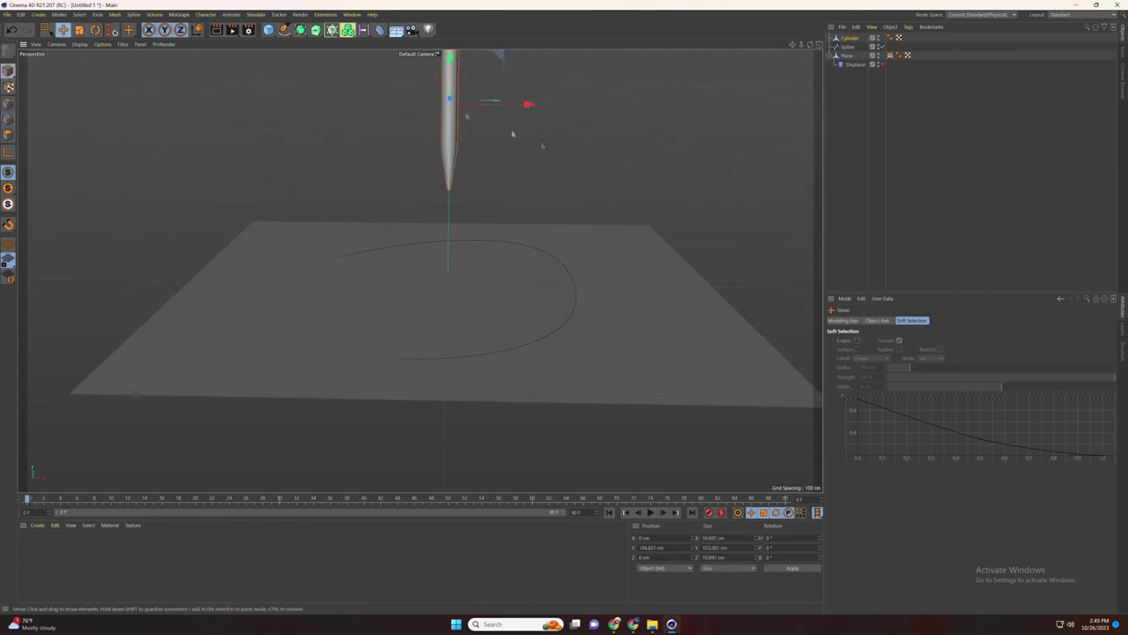
{"action": "left_click", "coordinate": [115, 14]}
{"action": "mouse_move", "coordinate": [177, 206]}
{"action": "left_click", "coordinate": [226, 209]}
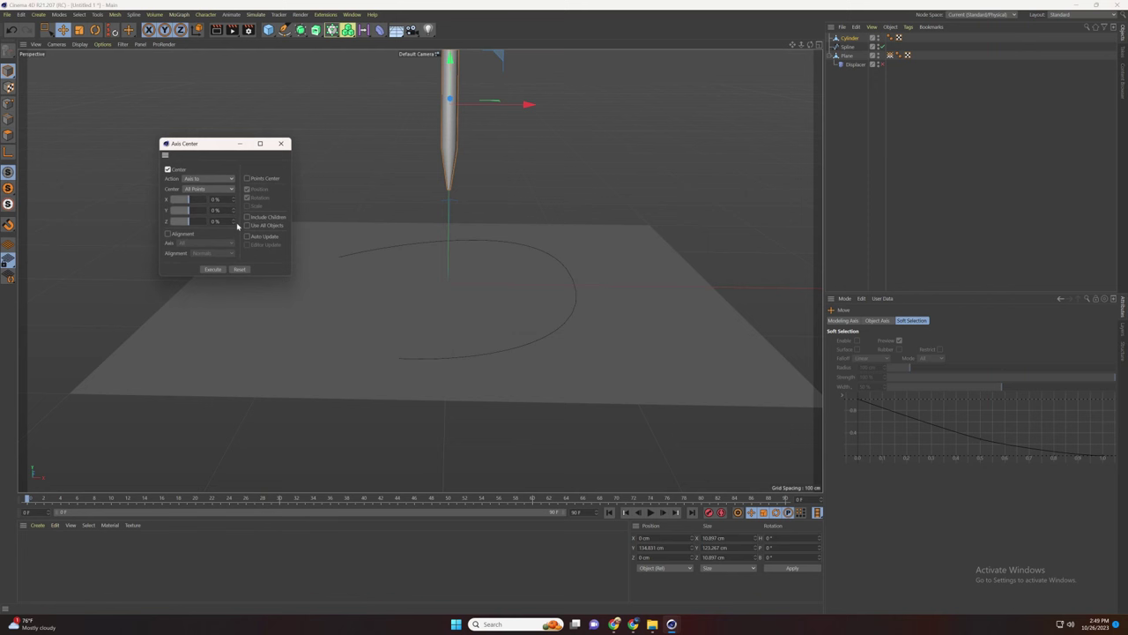
{"action": "left_click", "coordinate": [214, 270]}
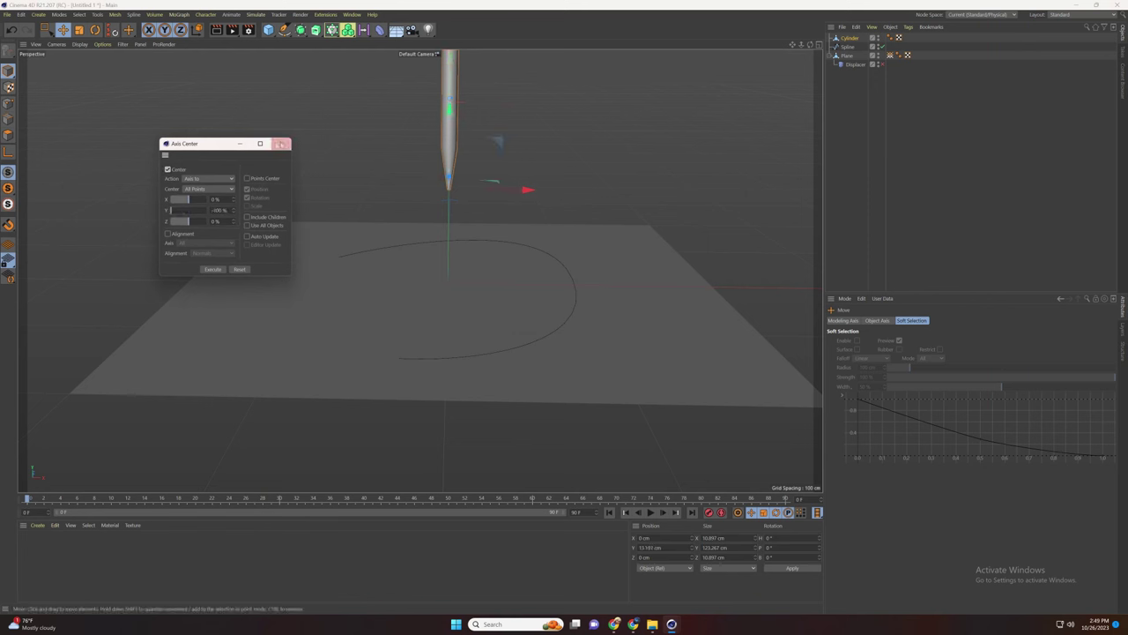
{"action": "left_click", "coordinate": [279, 144]}
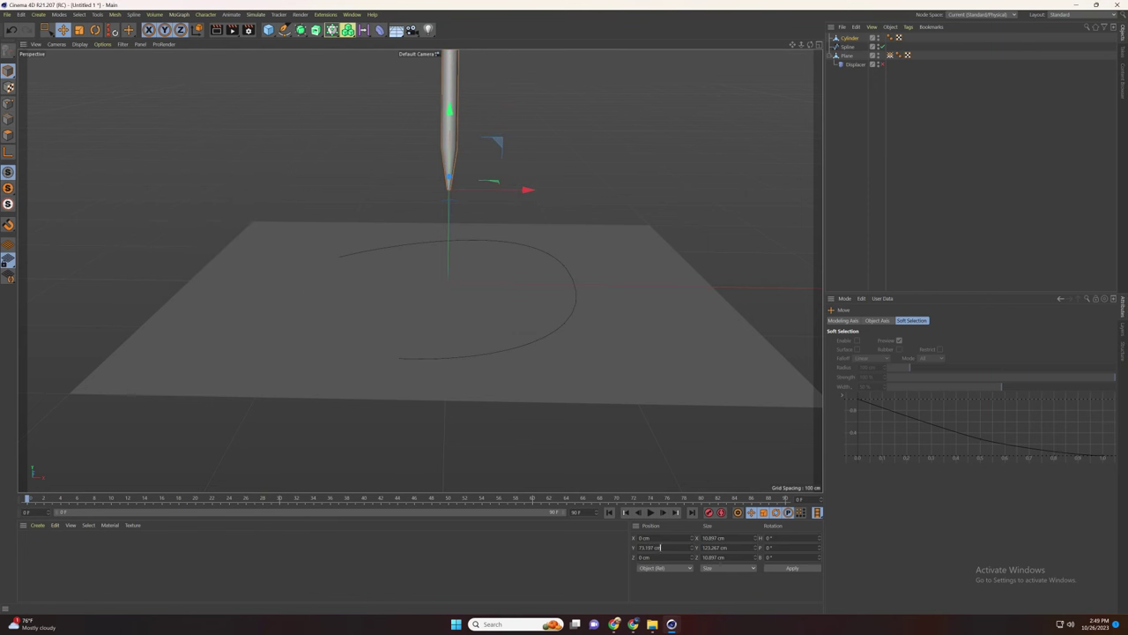
{"action": "key", "text": "Return"}
Step: Group the cylinder under a null and give the null an Align to Spline tag that follows the drawn spline with Tangential enabled
{"action": "right_click", "coordinate": [839, 40]}
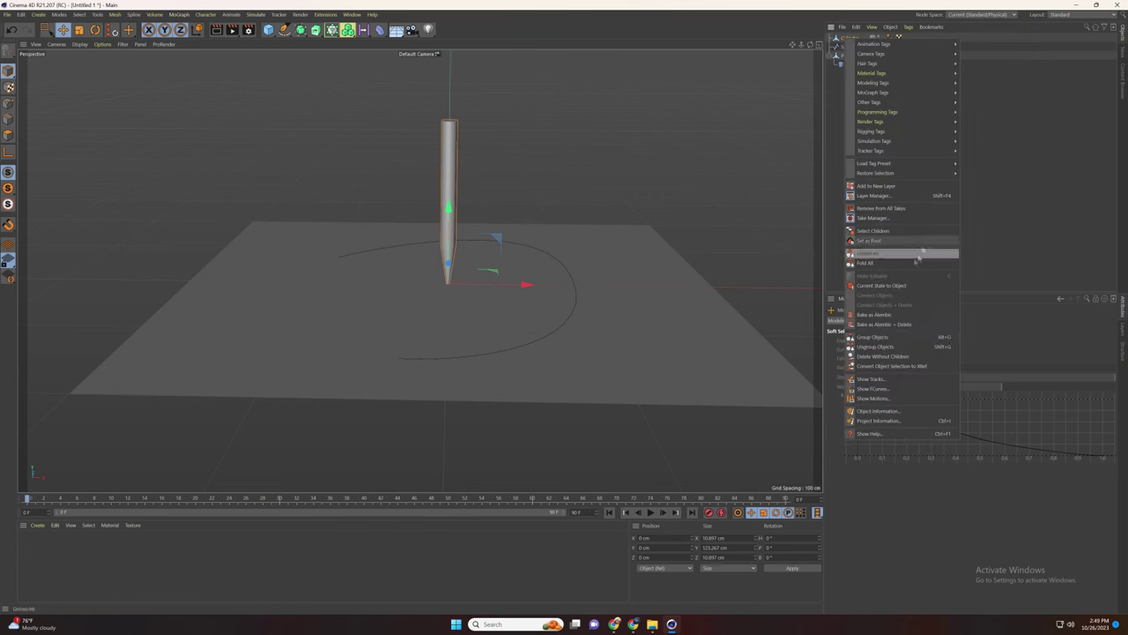
{"action": "left_click", "coordinate": [891, 342]}
{"action": "right_click", "coordinate": [848, 40]}
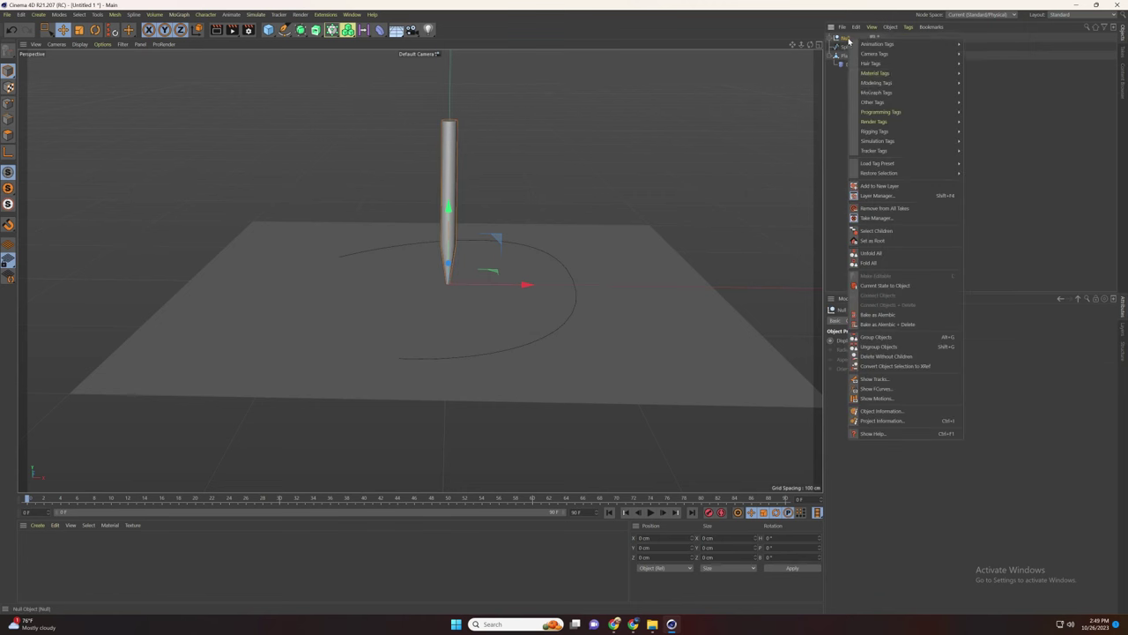
{"action": "mouse_move", "coordinate": [881, 53]}
{"action": "left_click", "coordinate": [985, 58]}
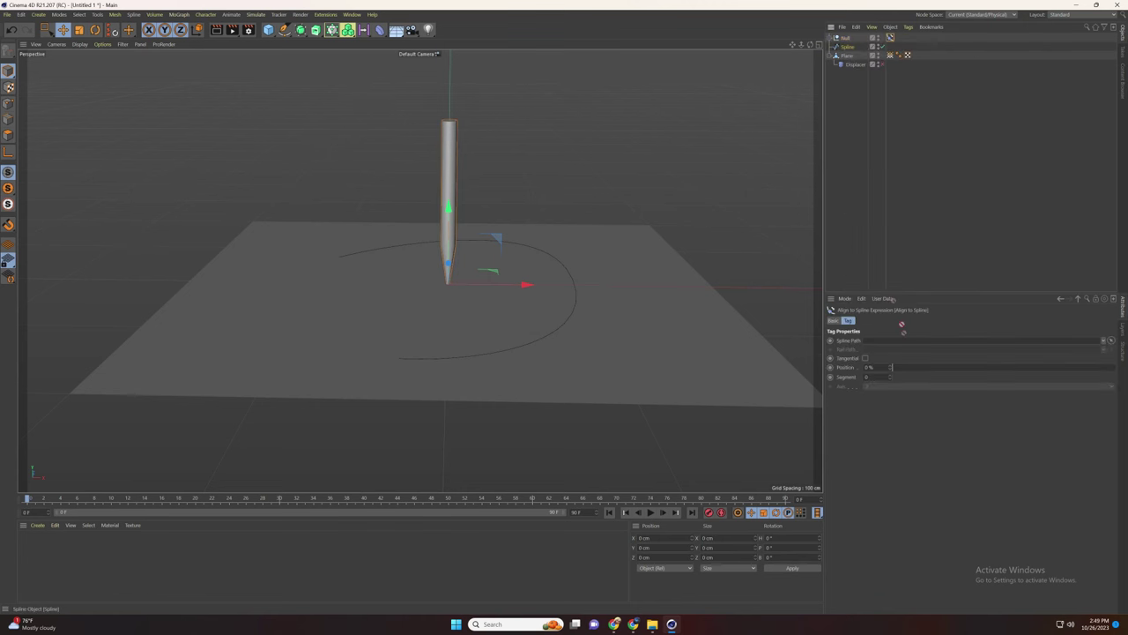
{"action": "left_click", "coordinate": [869, 358]}
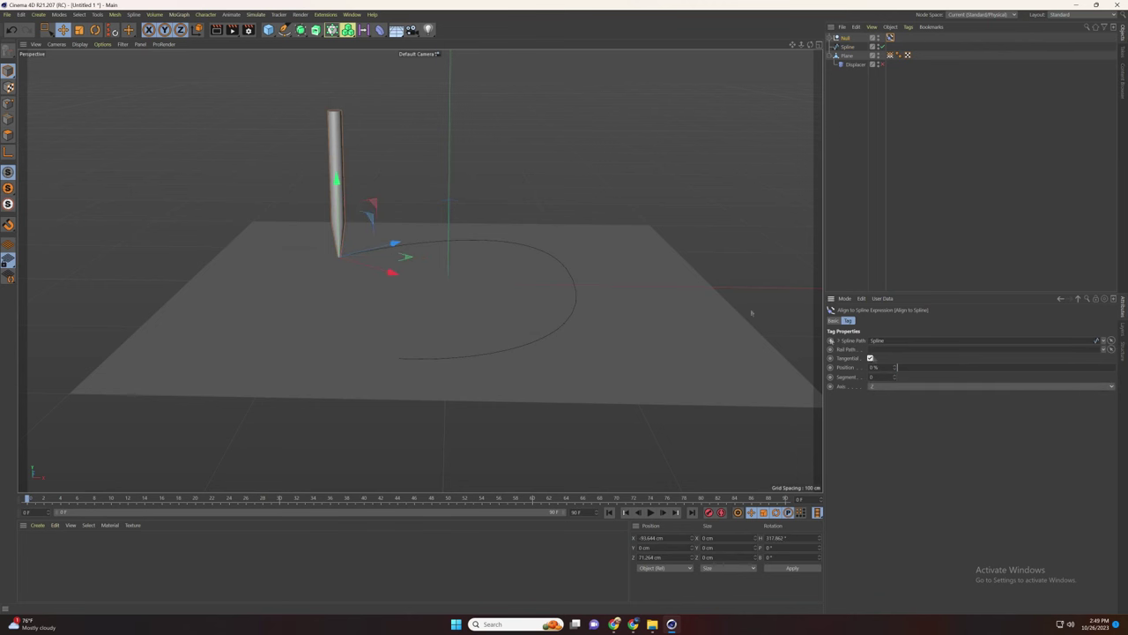
Step: Keyframe the Align to Spline position from 0 % at frame 0 to 100 % at frame 90, with an additional key at frame 67
{"action": "left_click", "coordinate": [834, 367]}
{"action": "left_click_drag", "start_coordinate": [896, 368], "coordinate": [881, 371]}
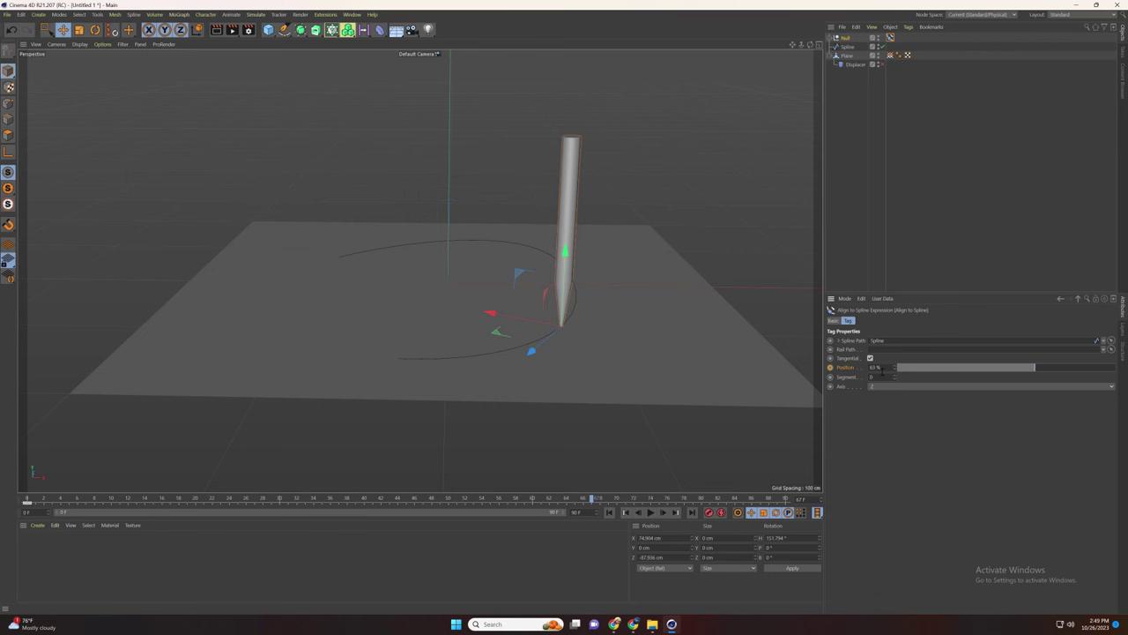
{"action": "mouse_move", "coordinate": [1065, 370]}
{"action": "left_mouse_down"}
{"action": "mouse_move", "coordinate": [1047, 370]}
{"action": "mouse_move", "coordinate": [1116, 367]}
{"action": "left_mouse_up"}
{"action": "left_click", "coordinate": [830, 367]}
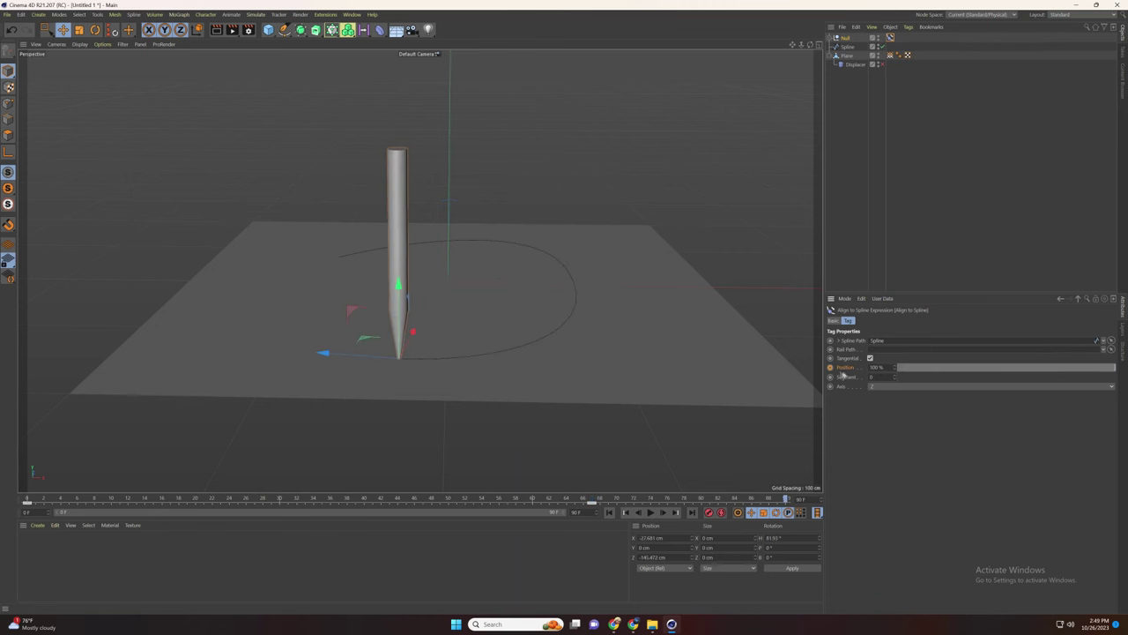
{"action": "left_click", "coordinate": [830, 367]}
Step: Tilt the cylinder inside the null to a pitch of about -20° at the start frame and play the animation
{"action": "left_click", "coordinate": [848, 47]}
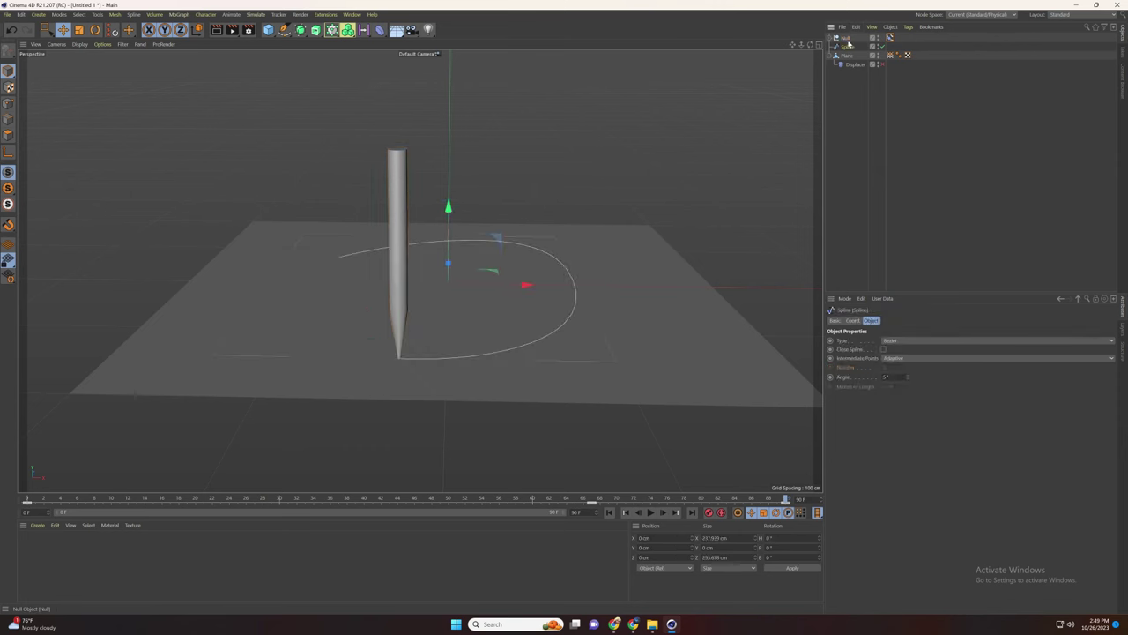
{"action": "left_click", "coordinate": [846, 39]}
{"action": "left_click", "coordinate": [830, 38]}
{"action": "left_click", "coordinate": [854, 48]}
{"action": "left_click", "coordinate": [607, 513]}
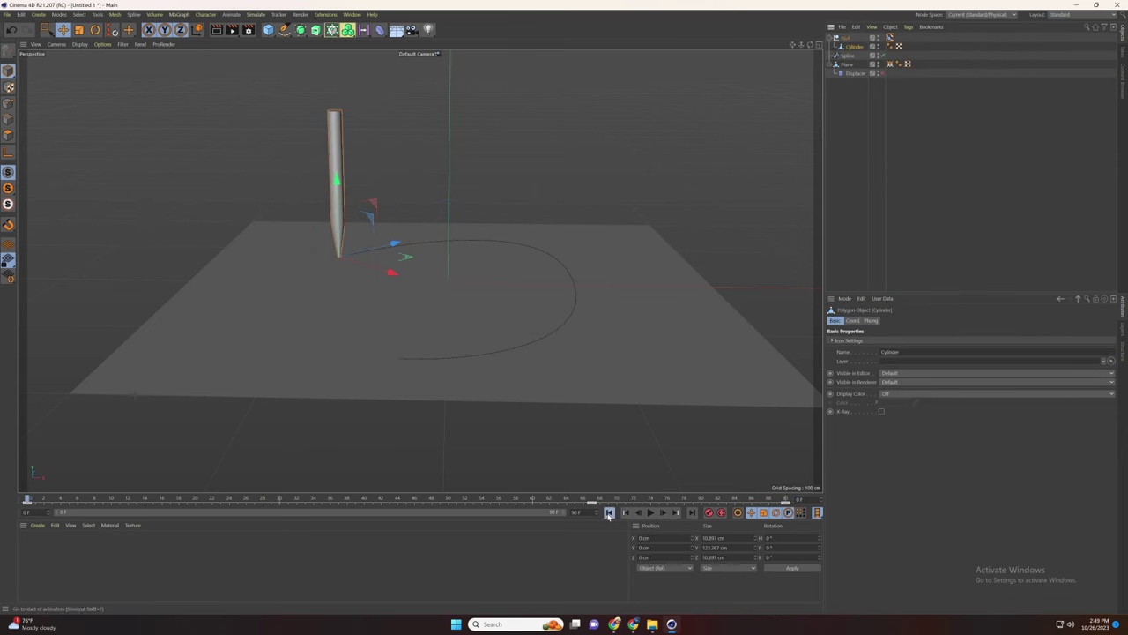
{"action": "key", "text": "r"}
{"action": "left_click", "coordinate": [315, 225]}
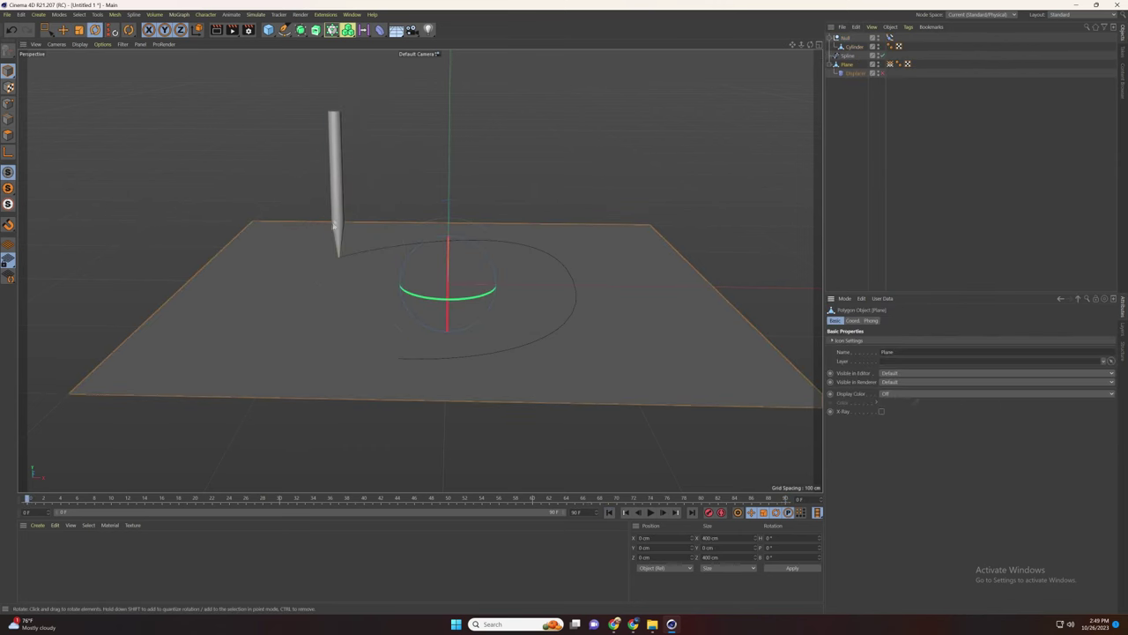
{"action": "left_click", "coordinate": [335, 221]}
{"action": "mouse_move", "coordinate": [320, 227]}
{"action": "left_mouse_down"}
{"action": "mouse_move", "coordinate": [331, 219]}
{"action": "mouse_move", "coordinate": [296, 253]}
{"action": "mouse_move", "coordinate": [320, 246]}
{"action": "left_mouse_up"}
{"action": "left_click", "coordinate": [650, 512]}
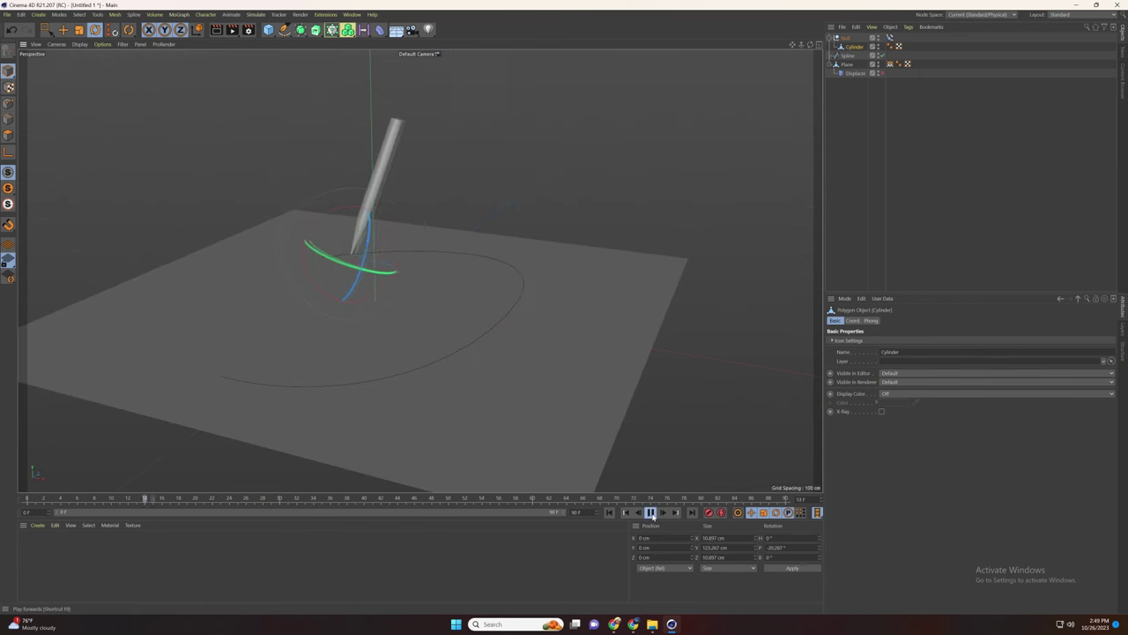
Step: Stop playback at frame 0 and re-enable the Displacer on the plane
{"action": "left_click", "coordinate": [701, 362]}
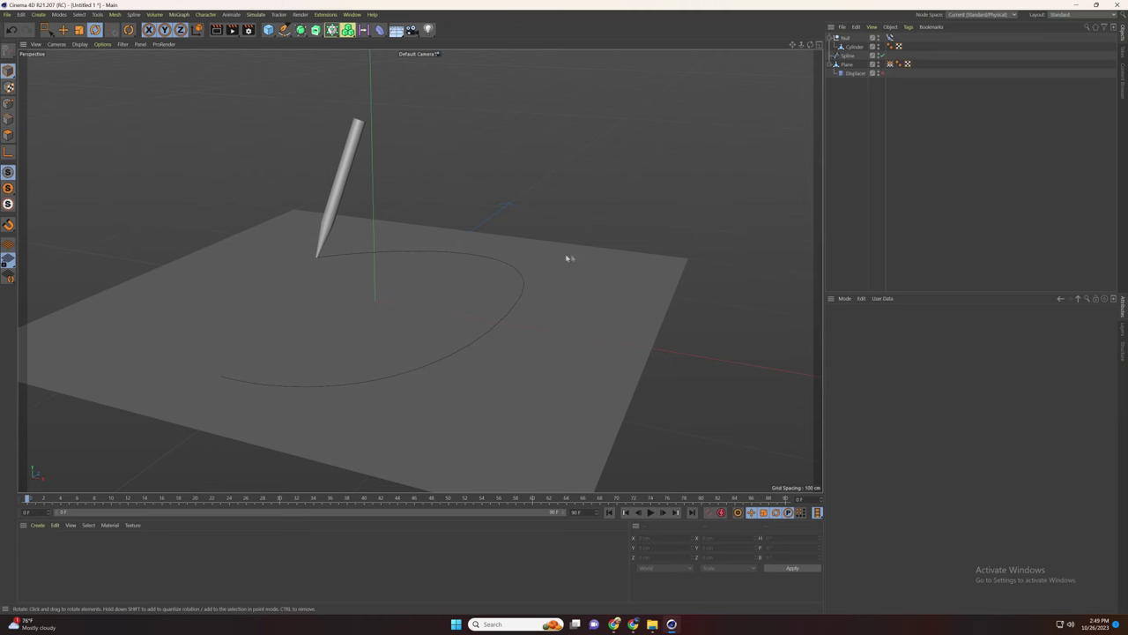
{"action": "left_click_drag", "start_coordinate": [572, 257], "coordinate": [535, 279], "text": "alt"}
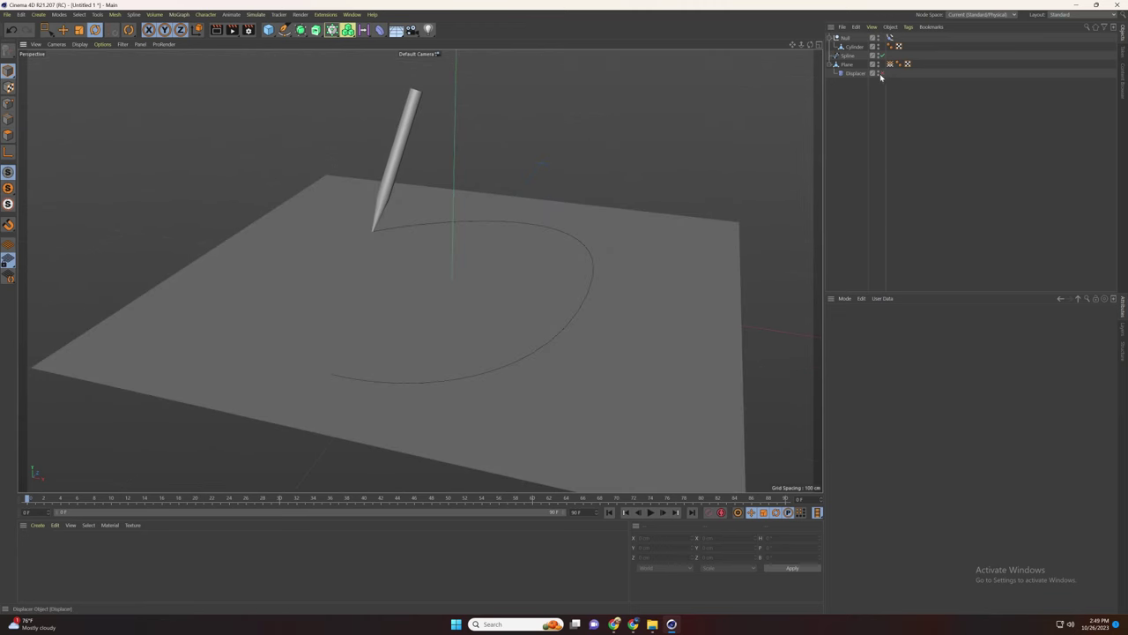
{"action": "left_click", "coordinate": [880, 73]}
Step: Turn on Use Fields for the plane's vertex map and delete its Freeze layer
{"action": "left_click", "coordinate": [891, 65]}
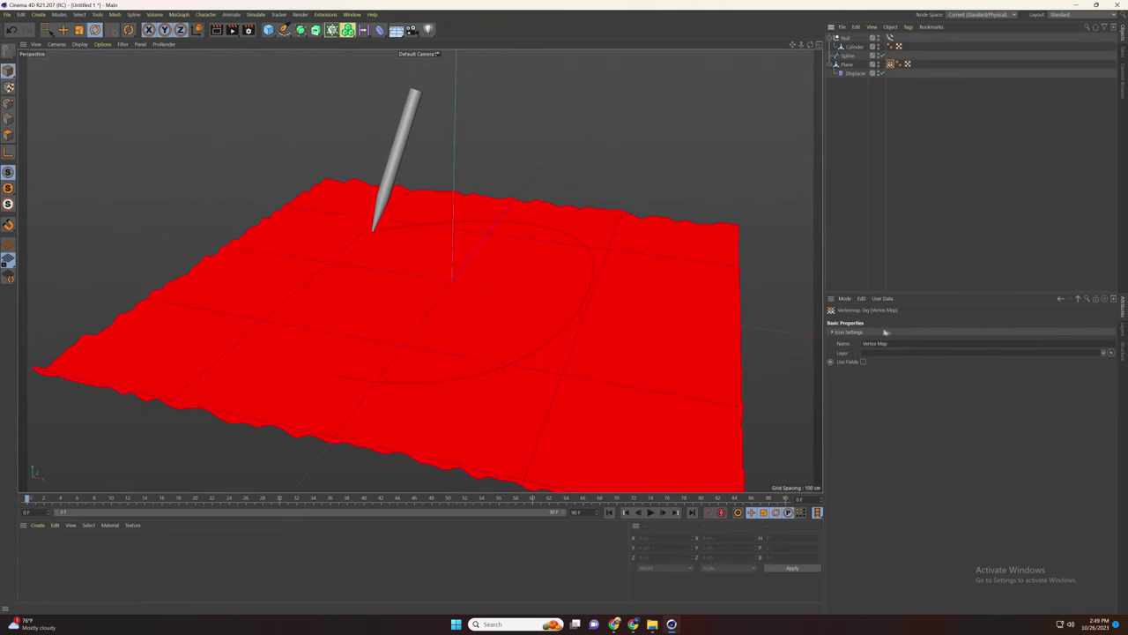
{"action": "left_click", "coordinate": [863, 362]}
{"action": "left_click", "coordinate": [867, 371]}
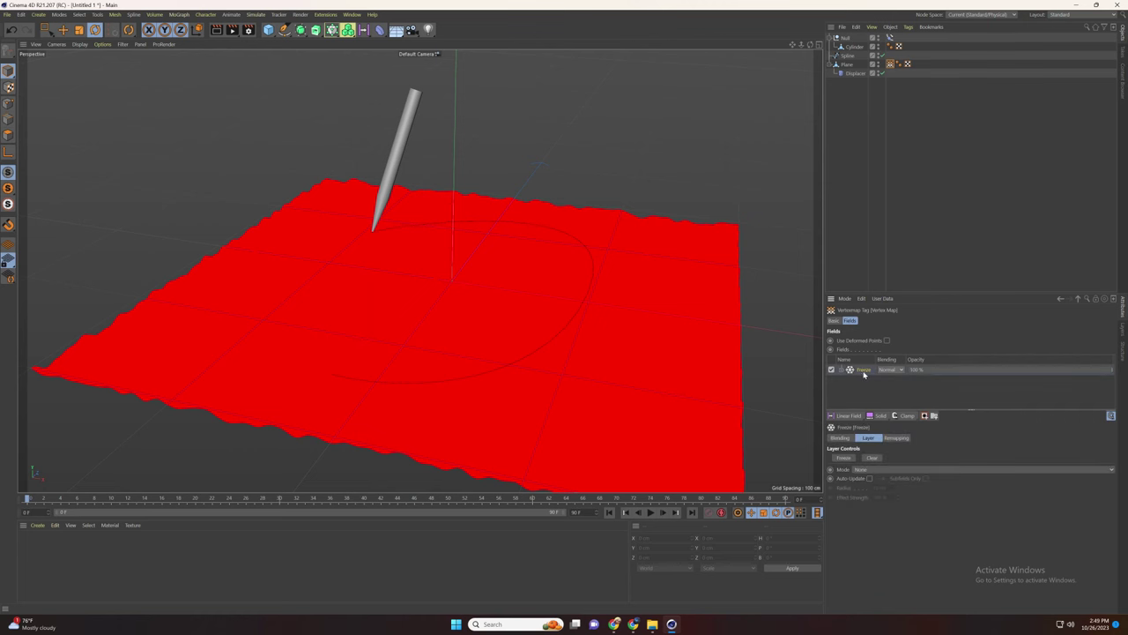
{"action": "key", "text": "Delete"}
{"action": "left_click", "coordinate": [847, 415]}
{"action": "key", "text": "Delete"}
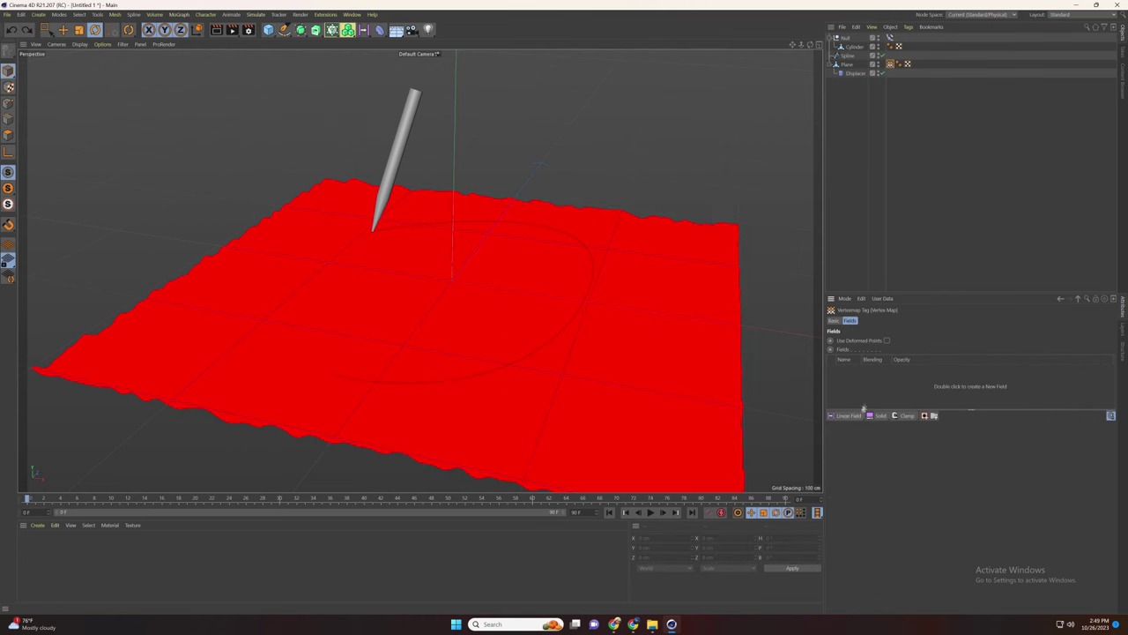
Step: Add a Spherical Field to the vertex map's fields, name its layer s1 and set its size to 35 cm
{"action": "left_click", "coordinate": [851, 415]}
{"action": "left_click", "coordinate": [939, 432]}
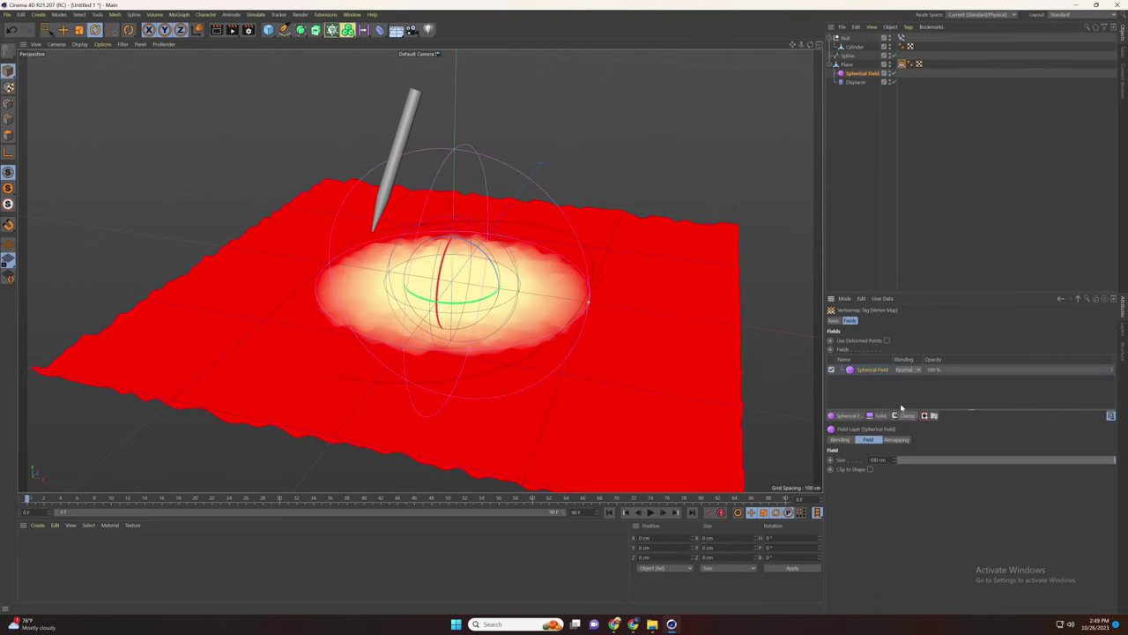
{"action": "double_click", "coordinate": [864, 374]}
{"action": "type", "text": "s1"}
{"action": "key", "text": "Return"}
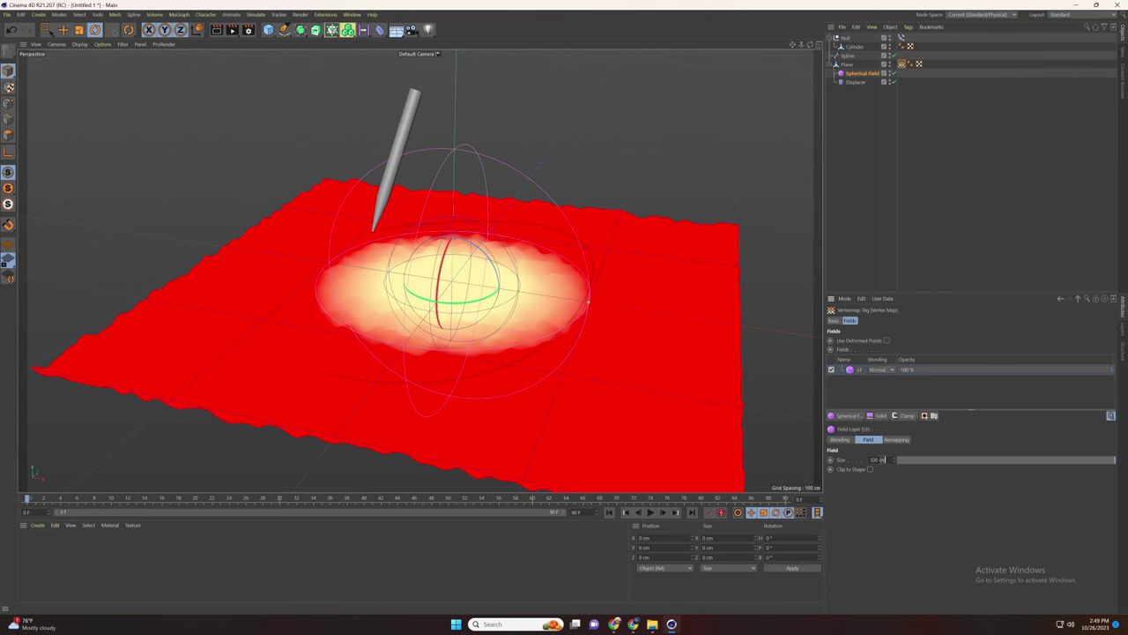
{"action": "double_click", "coordinate": [883, 459]}
{"action": "type", "text": "35"}
{"action": "key", "text": "Return"}
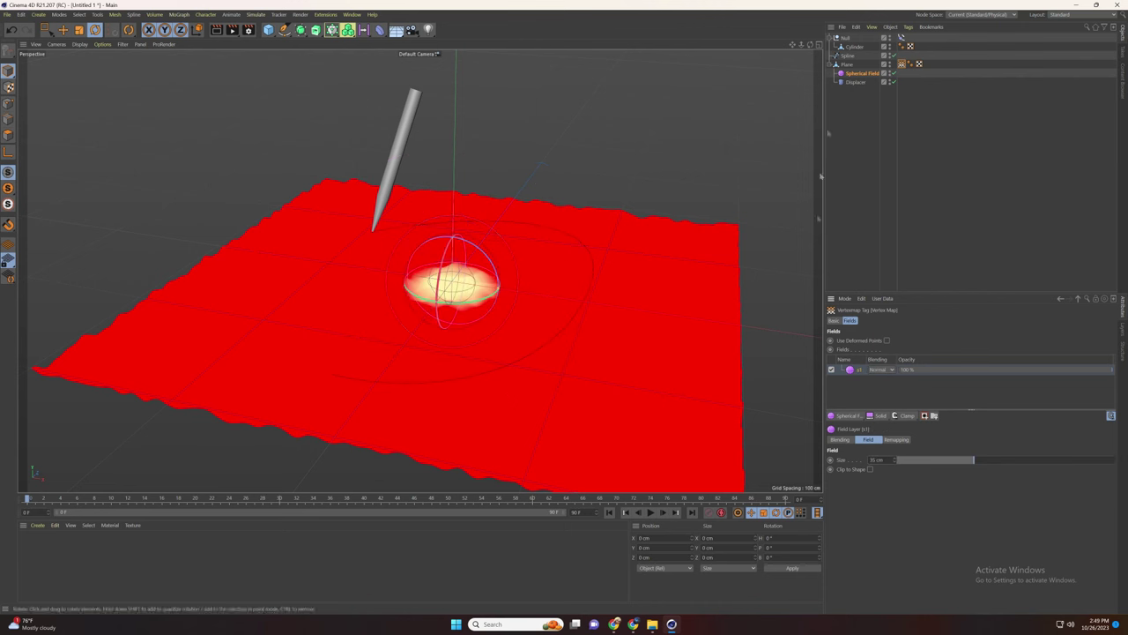
Step: Place the Spherical Field inside the spline-following null and reset its position and rotation to 0 at the pencil tip
{"action": "left_click_drag", "start_coordinate": [855, 73], "coordinate": [854, 85]}
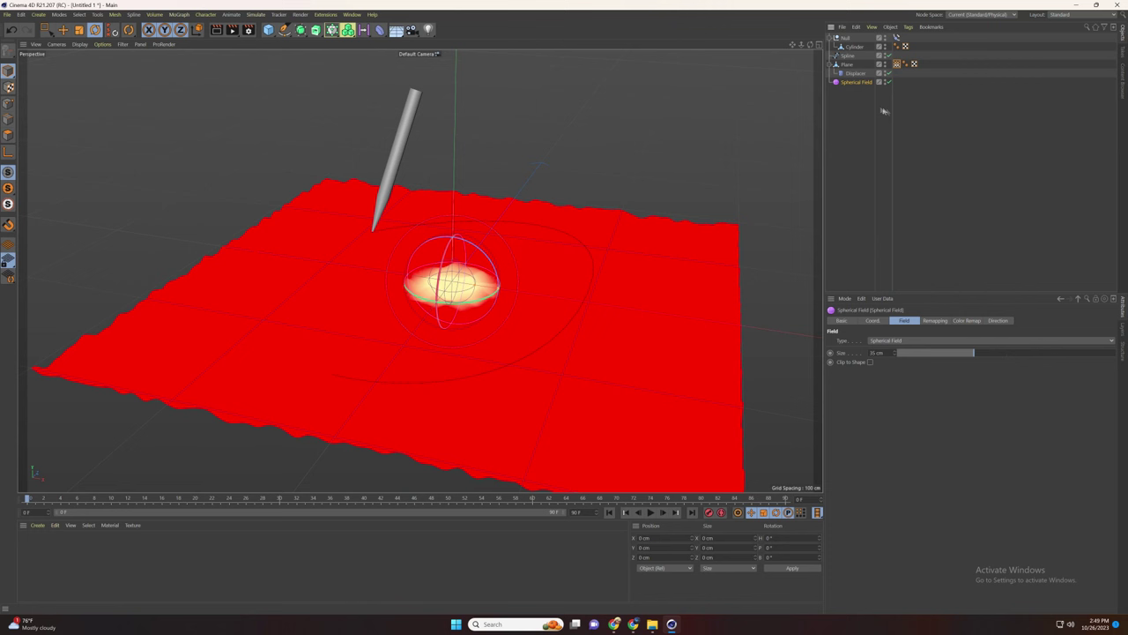
{"action": "left_click_drag", "start_coordinate": [851, 42], "coordinate": [853, 45]}
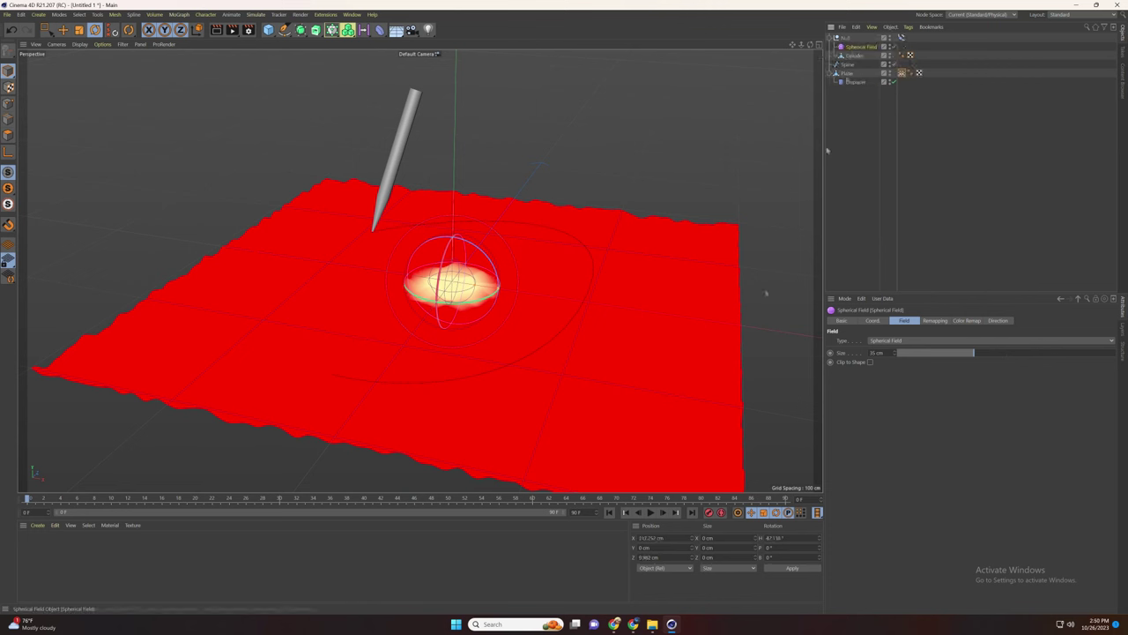
{"action": "left_click", "coordinate": [791, 567]}
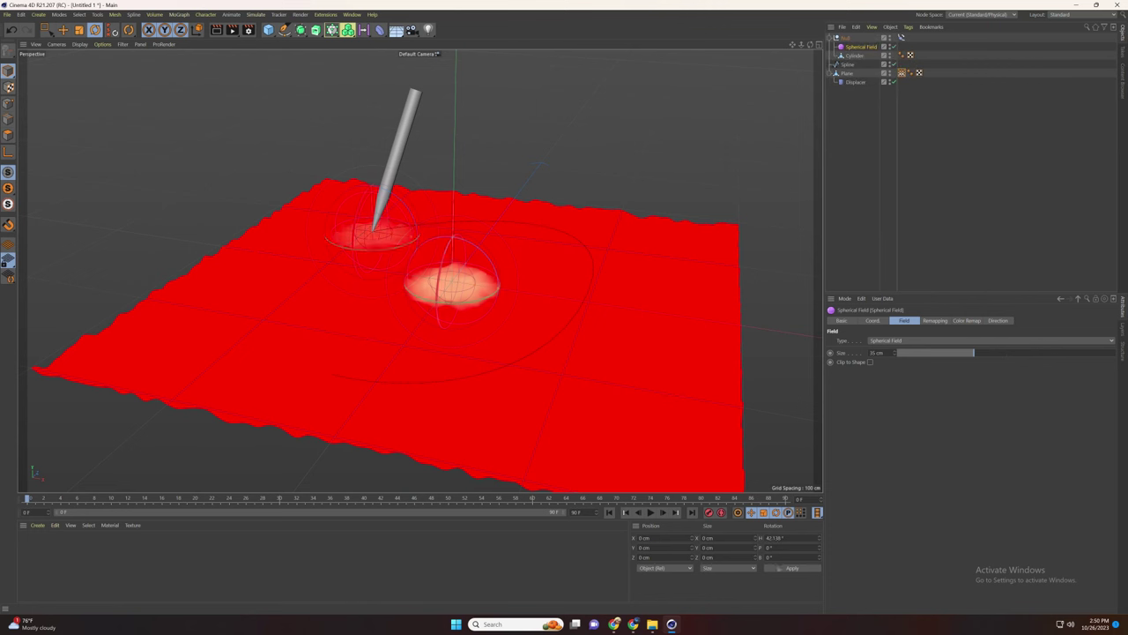
{"action": "left_click_drag", "start_coordinate": [787, 537], "coordinate": [766, 538]}
Step: Group the Spherical Field under its own null and disable the Displacer
{"action": "right_click", "coordinate": [860, 47]}
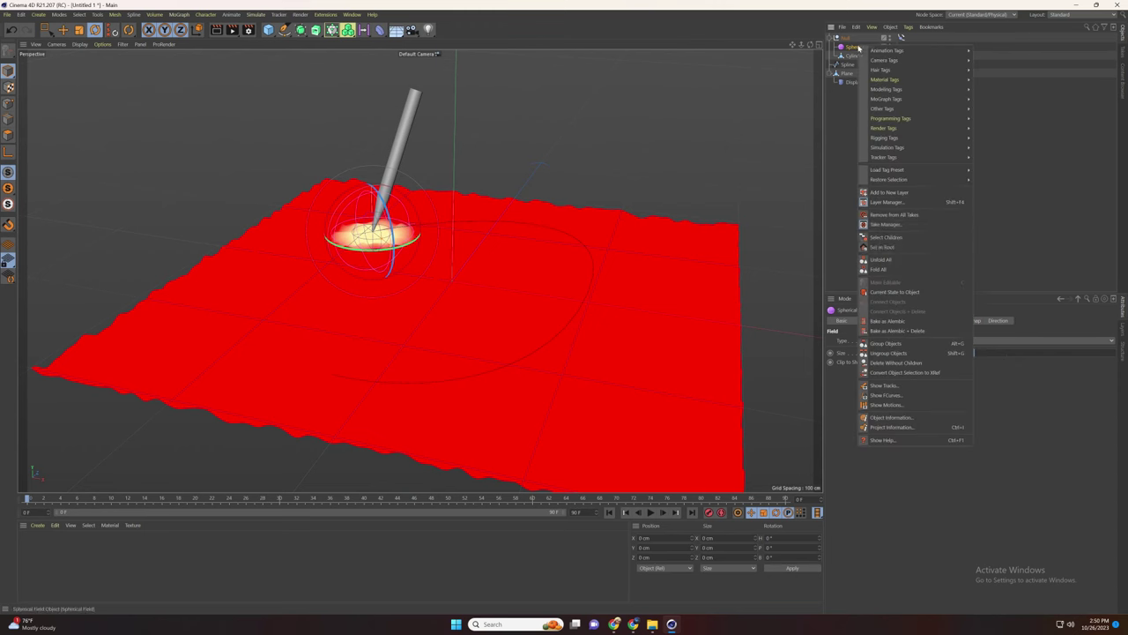
{"action": "left_click", "coordinate": [887, 344]}
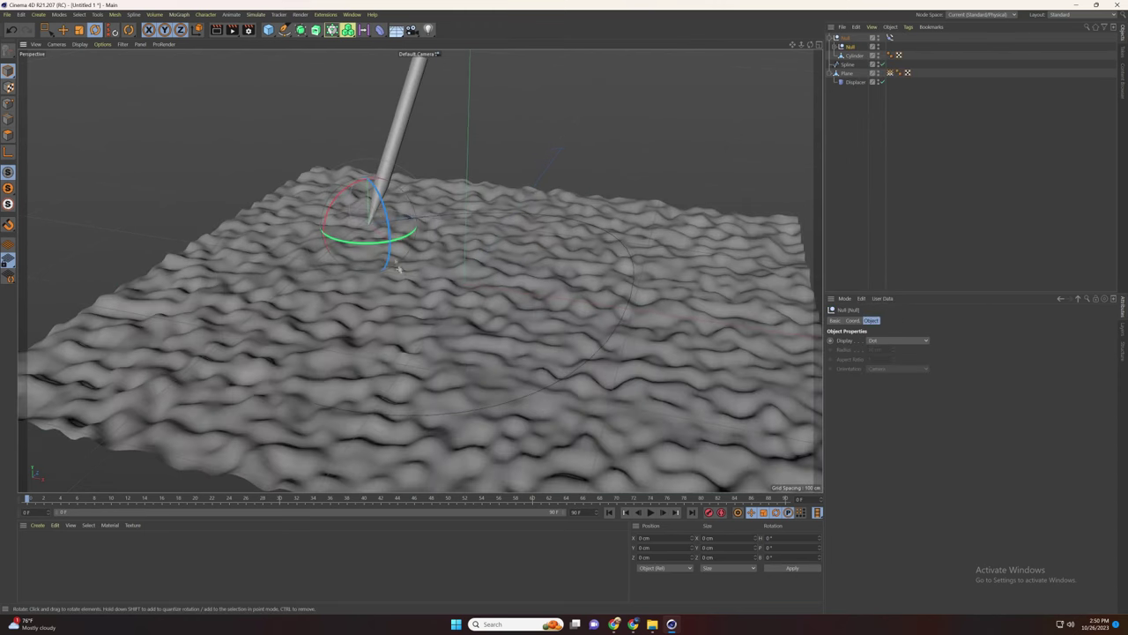
{"action": "left_click", "coordinate": [882, 82]}
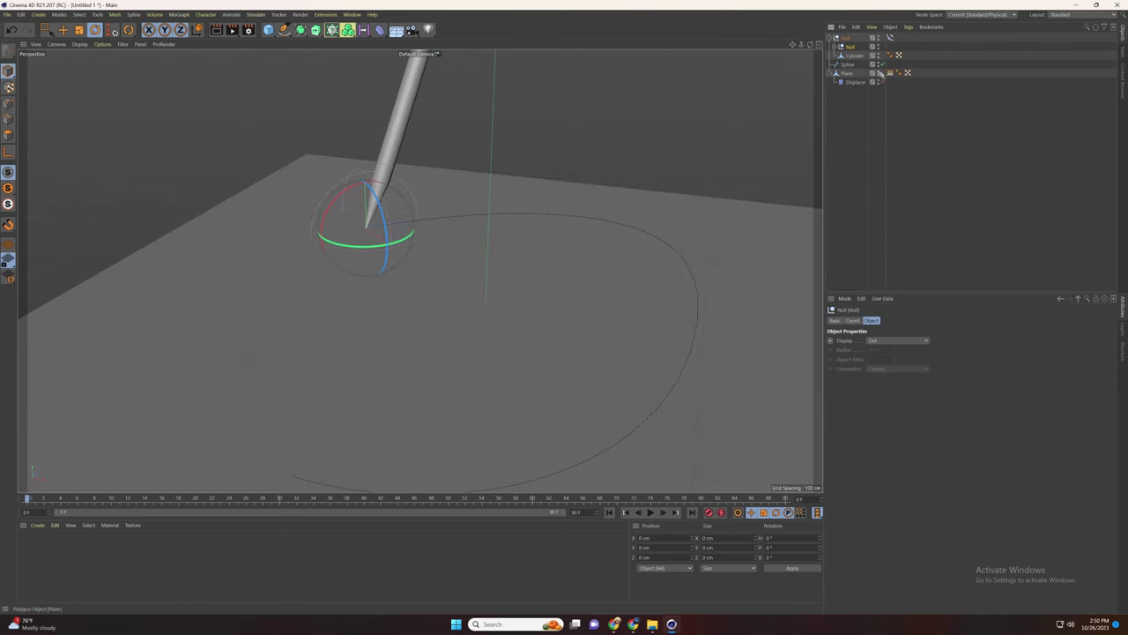
{"action": "left_click", "coordinate": [830, 47]}
{"action": "left_click", "coordinate": [835, 47]}
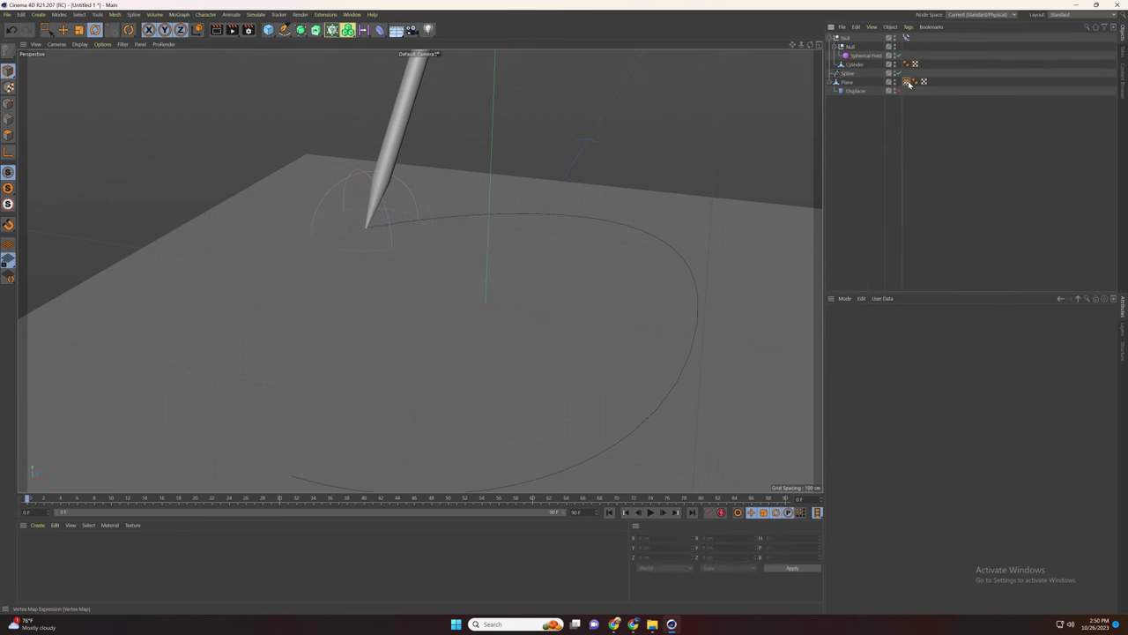
Step: Add a Decay layer above s1 in the vertex map's fields and raise its Effect Strength to the maximum
{"action": "left_click", "coordinate": [907, 82]}
{"action": "left_click", "coordinate": [906, 417]}
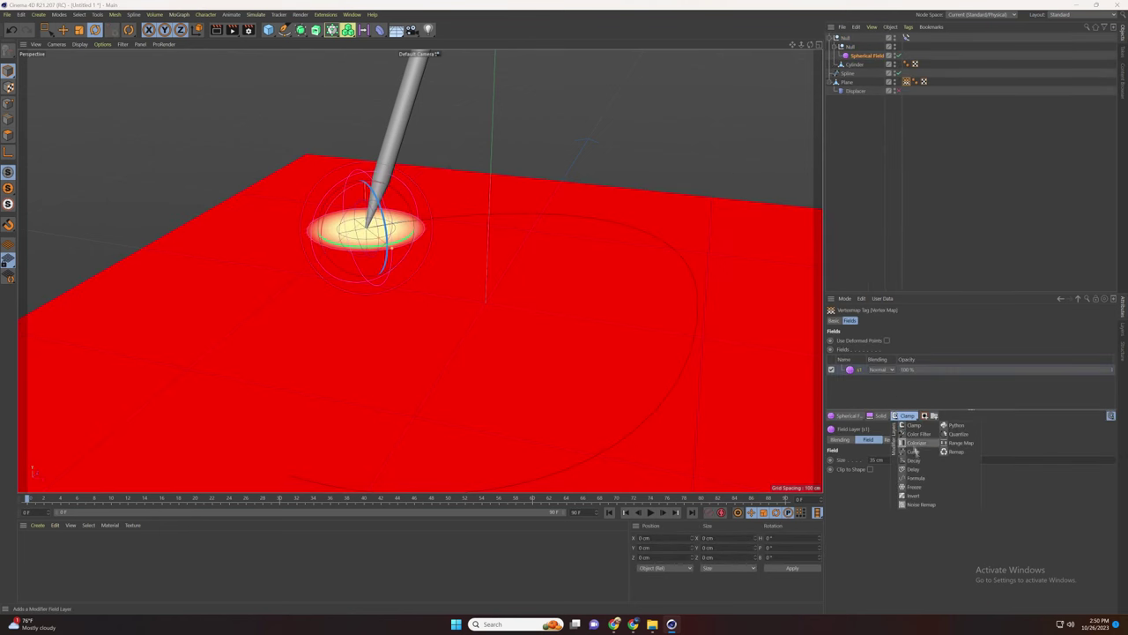
{"action": "left_click", "coordinate": [913, 460]}
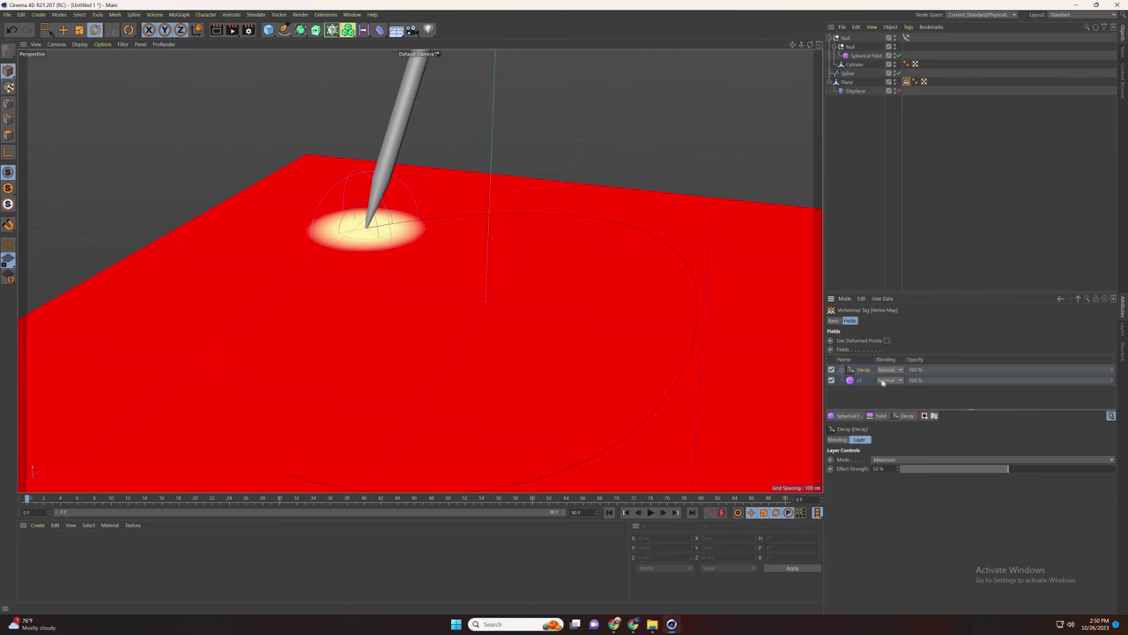
{"action": "left_click_drag", "start_coordinate": [1010, 470], "coordinate": [1115, 469]}
Step: Group the Decay and s1 layers of the vertex map into a folder
{"action": "left_click", "coordinate": [859, 380], "text": "shift"}
{"action": "left_click_drag", "start_coordinate": [859, 381], "coordinate": [870, 391], "text": "ctrl"}
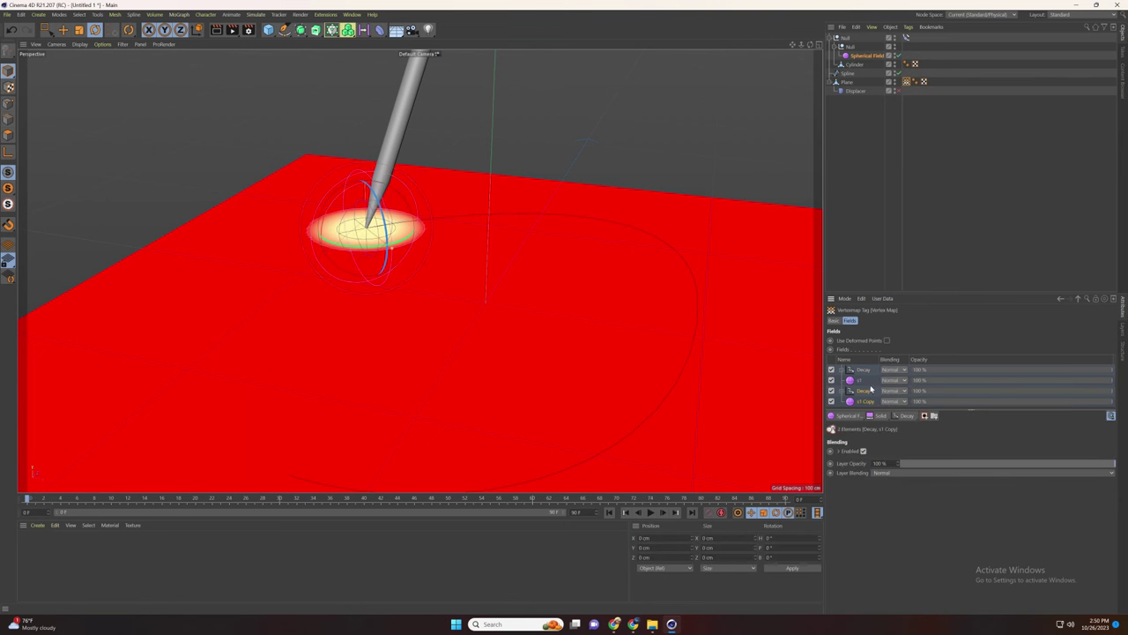
{"action": "key", "text": "ctrl+z"}
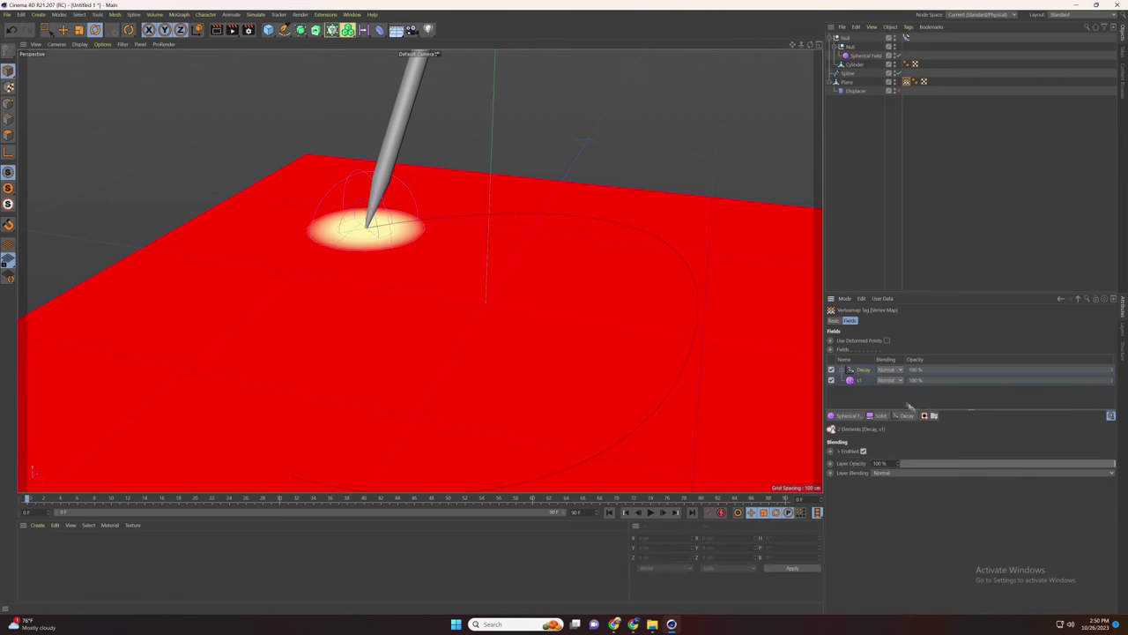
{"action": "left_click", "coordinate": [934, 417]}
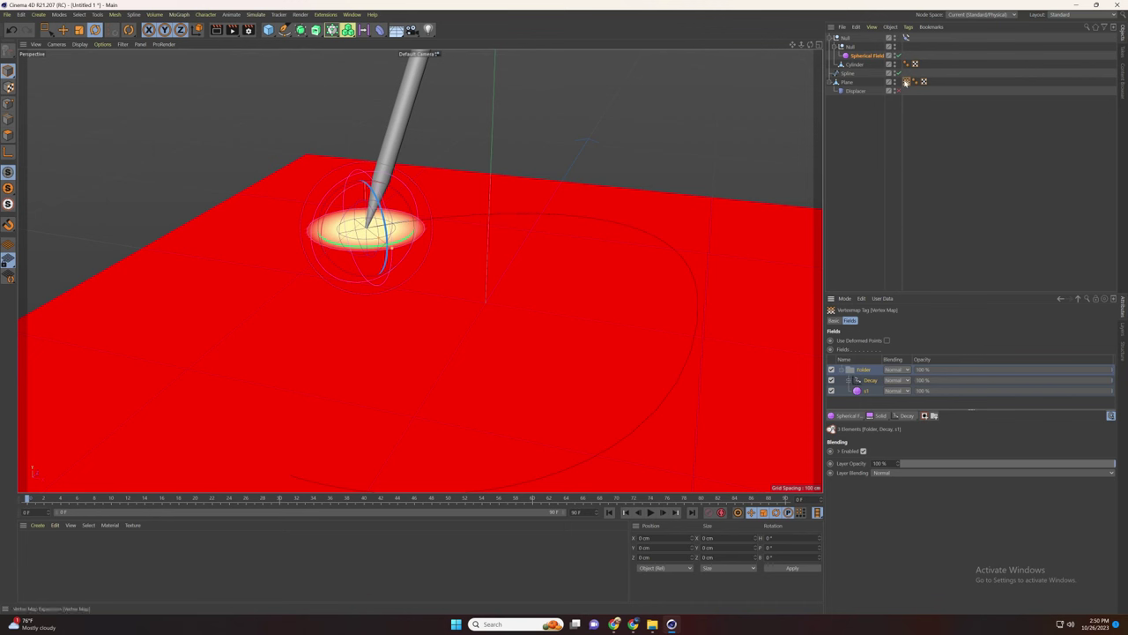
Step: Use the plane's vertex map as the Displacer's falloff field, re-enable the Displacer and preview the animation
{"action": "left_click", "coordinate": [885, 92]}
{"action": "left_click", "coordinate": [921, 320]}
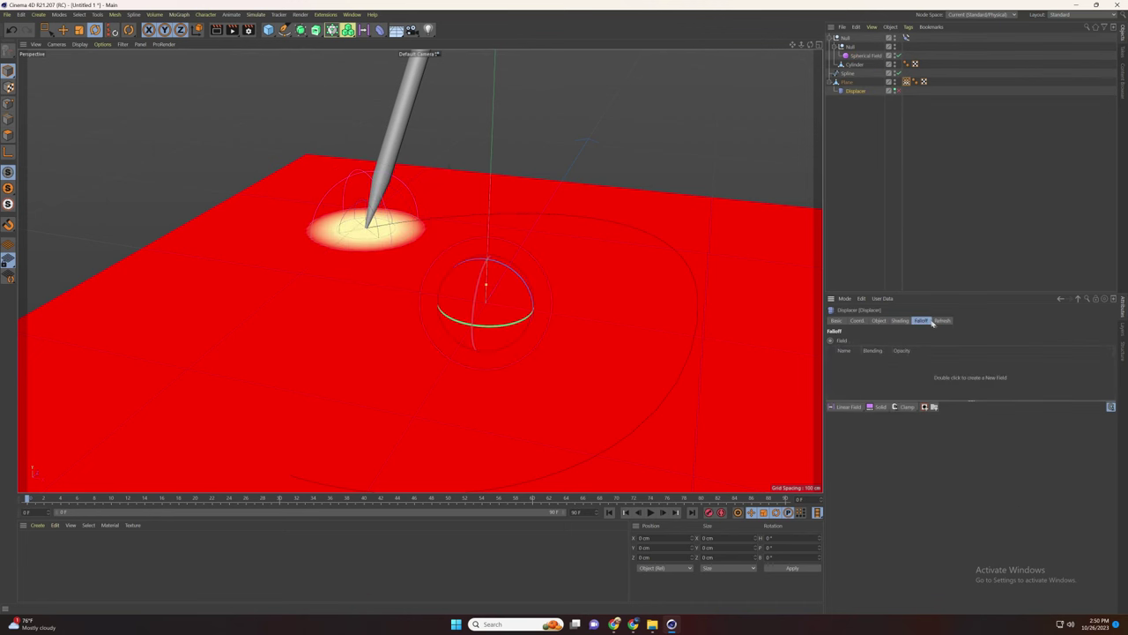
{"action": "left_click_drag", "start_coordinate": [900, 331], "coordinate": [886, 374]}
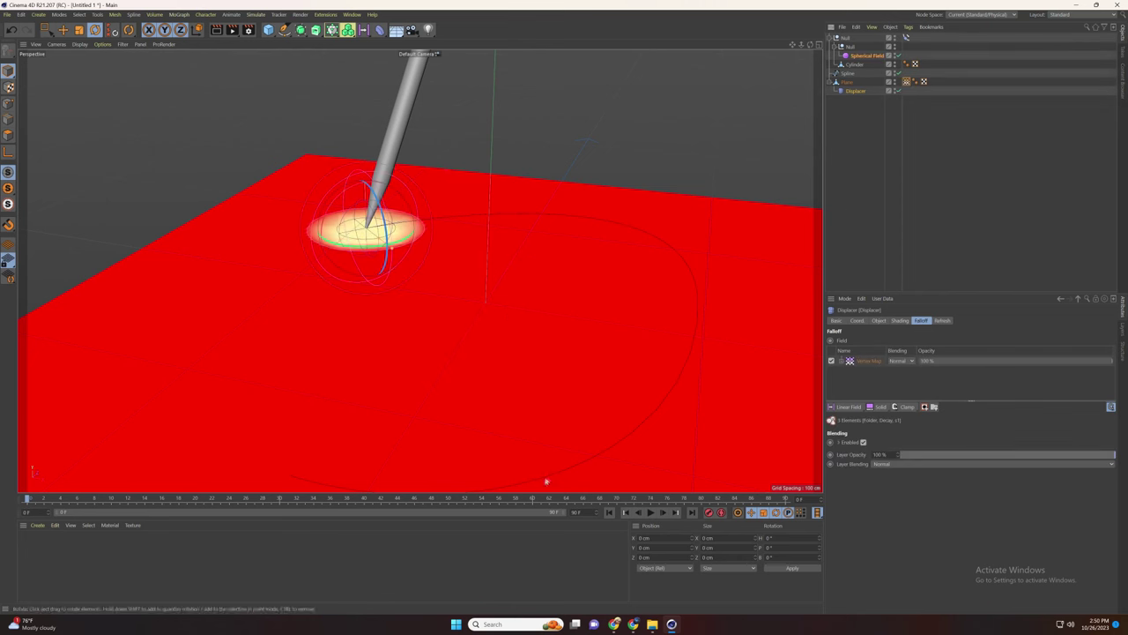
{"action": "key", "text": "F8"}
{"action": "left_click_drag", "start_coordinate": [202, 519], "coordinate": [25, 518]}
{"action": "left_click", "coordinate": [869, 123]}
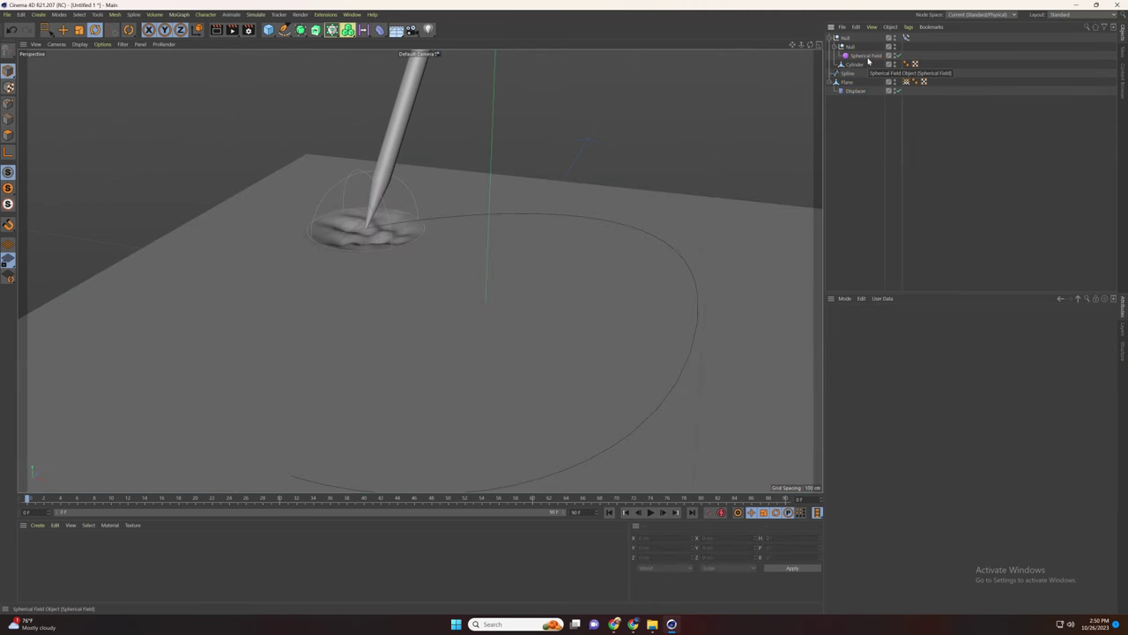
Step: Rename the Spherical Field object s1 and duplicate it as s2 inside the same null
{"action": "left_click", "coordinate": [862, 55]}
{"action": "double_click", "coordinate": [861, 57]}
{"action": "type", "text": "s1"}
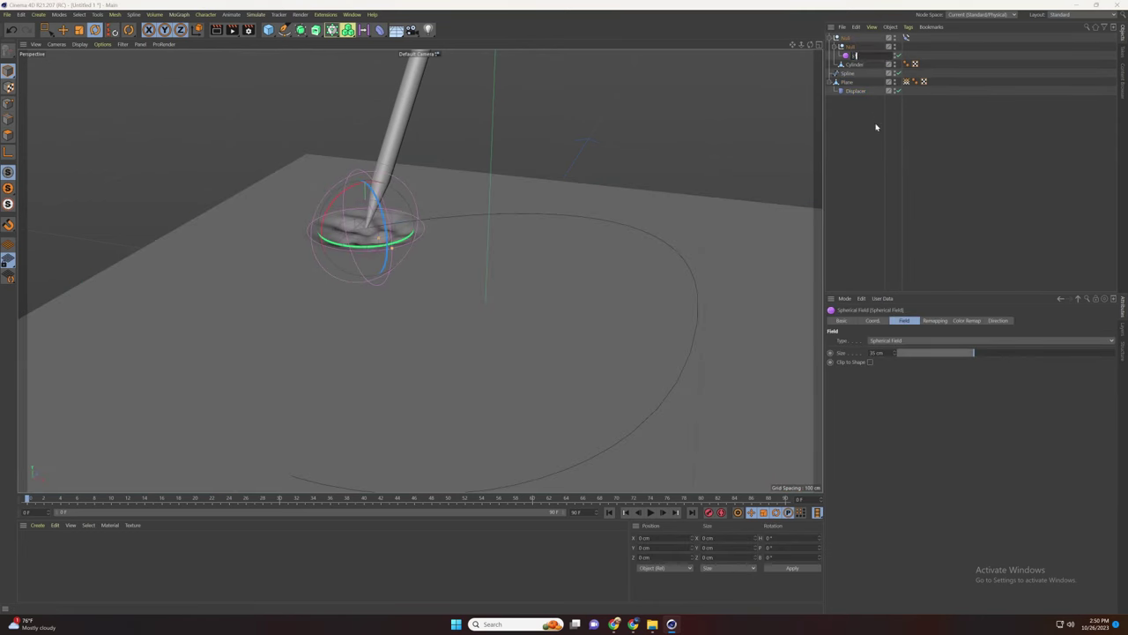
{"action": "left_click", "coordinate": [876, 126]}
{"action": "key", "text": "ctrl+c"}
{"action": "key", "text": "ctrl+v"}
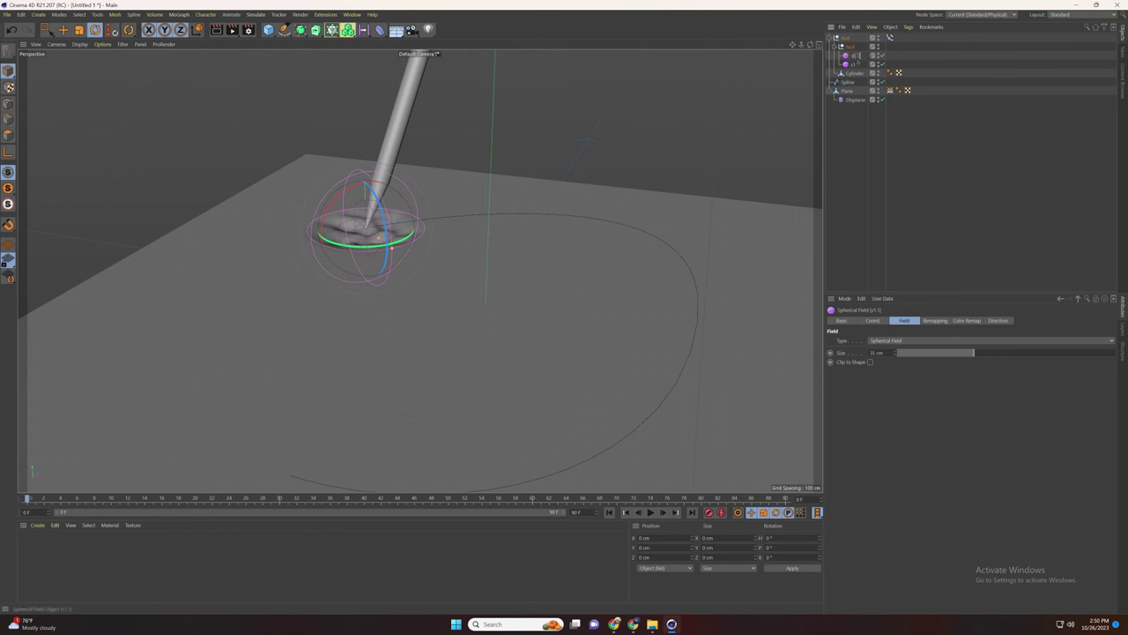
{"action": "type", "text": "s2"}
{"action": "key", "text": "Return"}
Step: Add the s2 field with its own Decay layer above the existing vertex map folder and group both into a second folder
{"action": "left_click", "coordinate": [891, 91]}
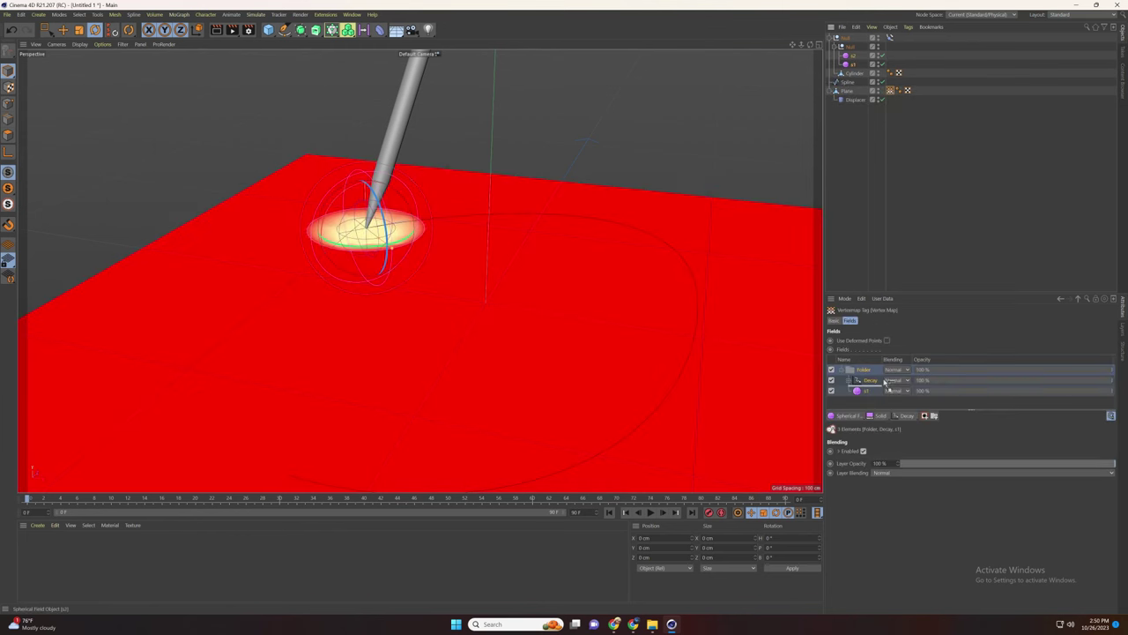
{"action": "left_click_drag", "start_coordinate": [866, 364], "coordinate": [869, 369]}
{"action": "left_click", "coordinate": [847, 380]}
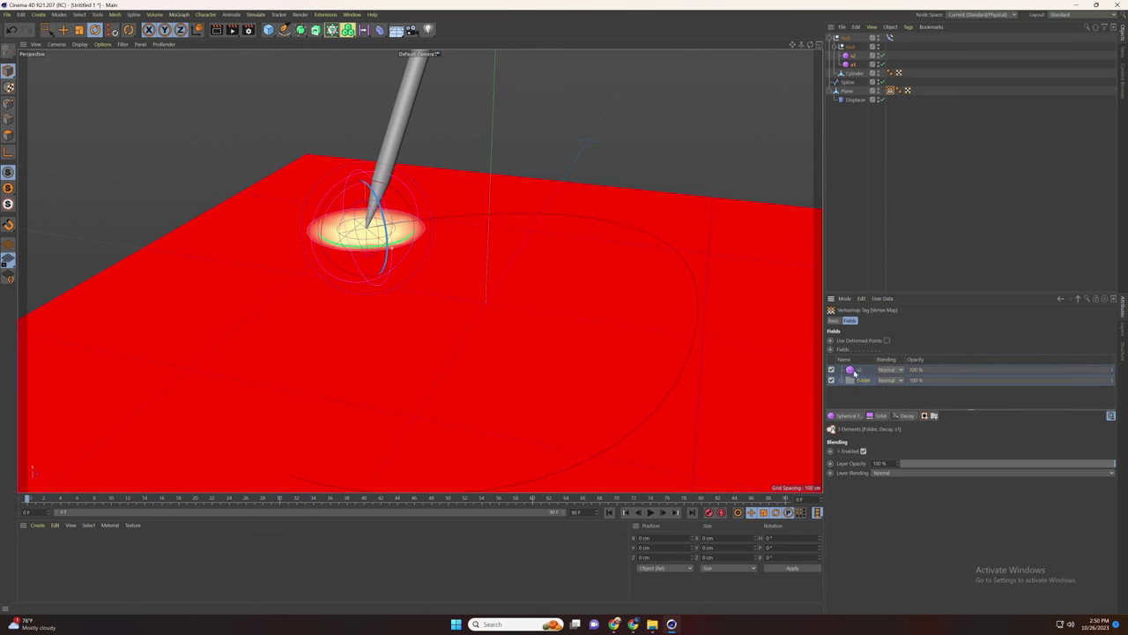
{"action": "left_click_drag", "start_coordinate": [905, 415], "coordinate": [875, 385]}
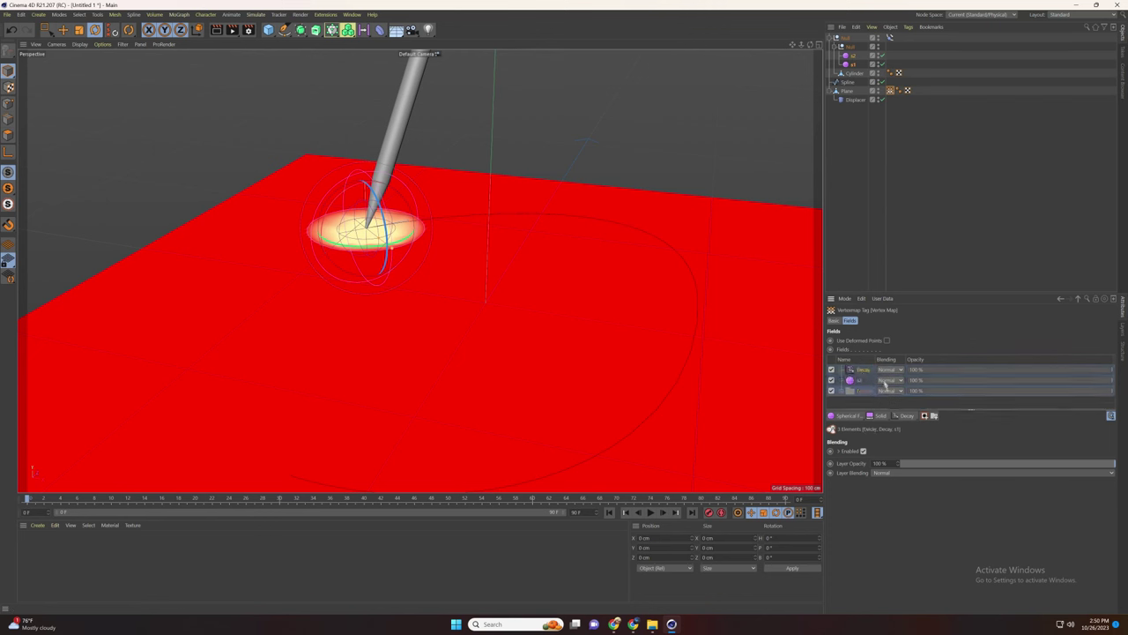
{"action": "left_click", "coordinate": [885, 381]}
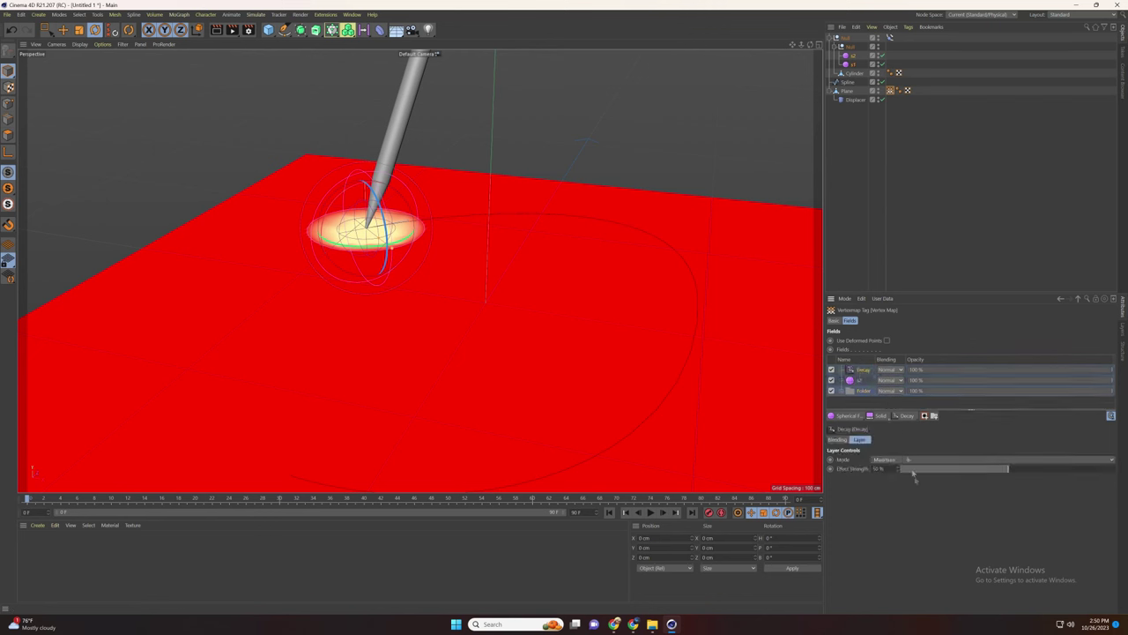
{"action": "left_click", "coordinate": [860, 371], "text": "ctrl"}
{"action": "left_click", "coordinate": [934, 416]}
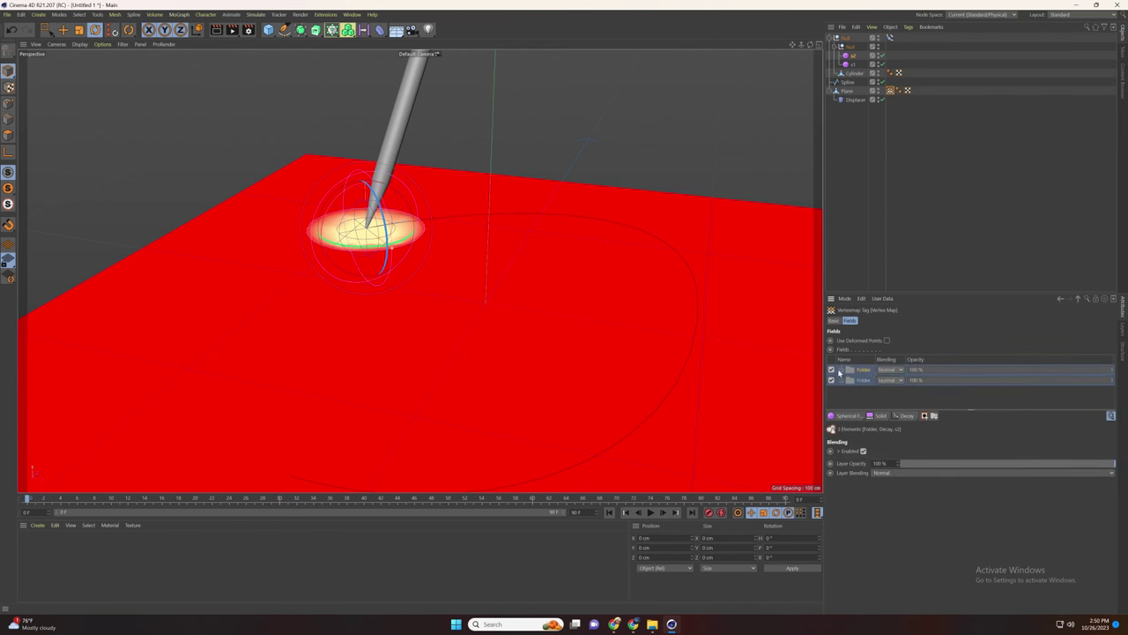
Step: Rename the upper field folder s2 and the lower one s1
{"action": "double_click", "coordinate": [867, 373]}
{"action": "type", "text": "s2"}
{"action": "left_click", "coordinate": [865, 380]}
{"action": "double_click", "coordinate": [864, 380]}
{"action": "type", "text": "s1"}
{"action": "key", "text": "Return"}
Step: Set the s2 folder's blending to Subtract and add a Delay layer on top of the vertex map's fields
{"action": "left_click", "coordinate": [887, 372]}
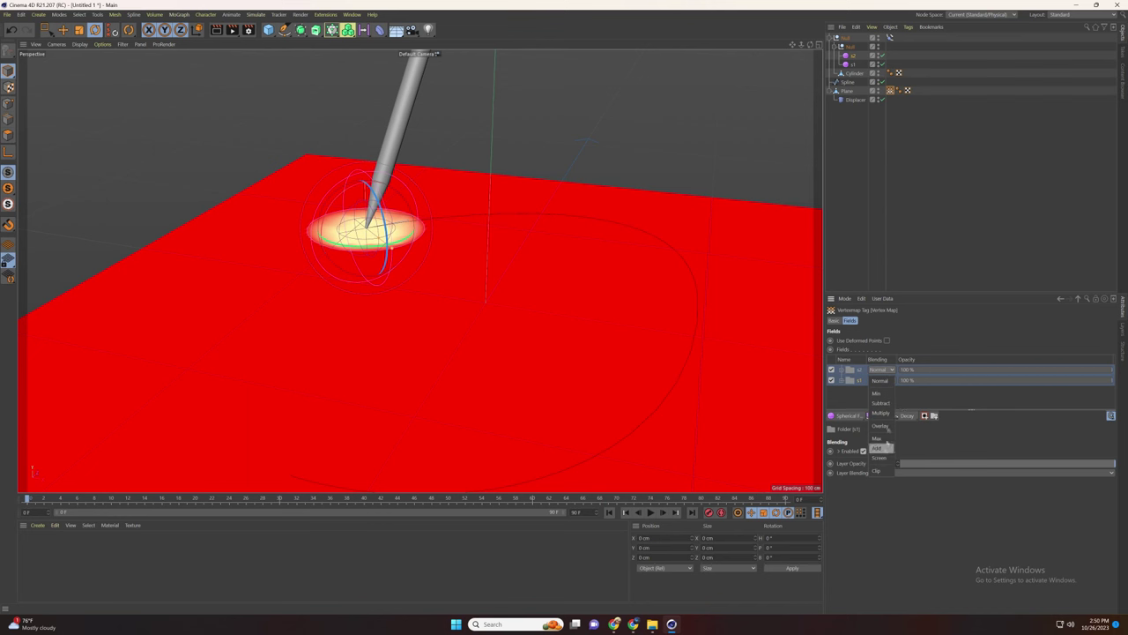
{"action": "left_click", "coordinate": [884, 403]}
{"action": "left_click", "coordinate": [909, 416]}
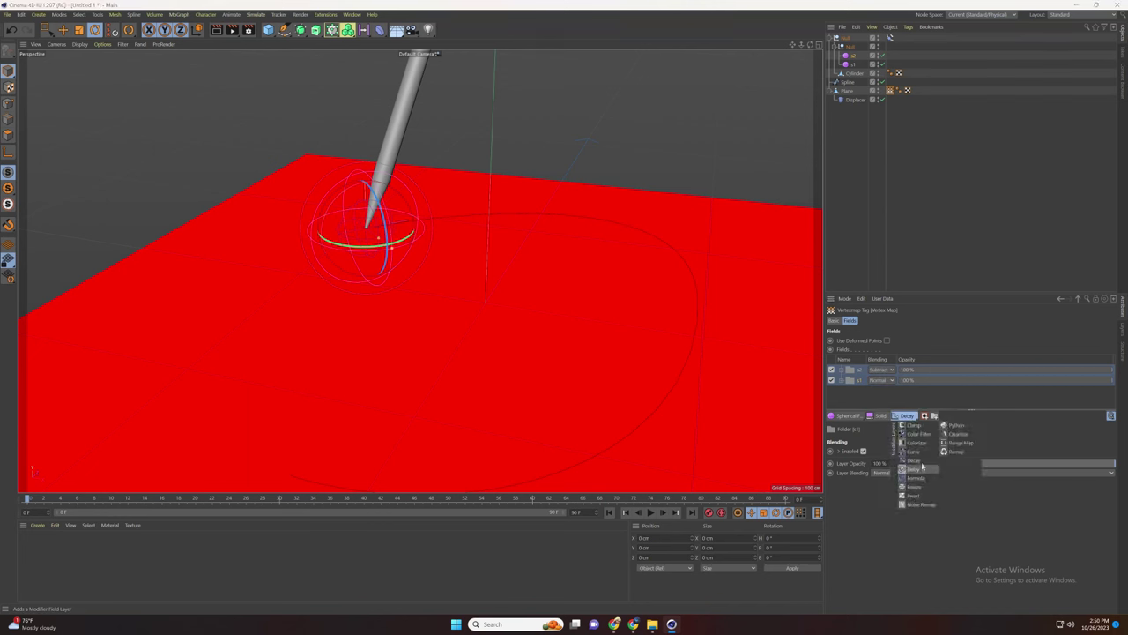
{"action": "left_click", "coordinate": [912, 470]}
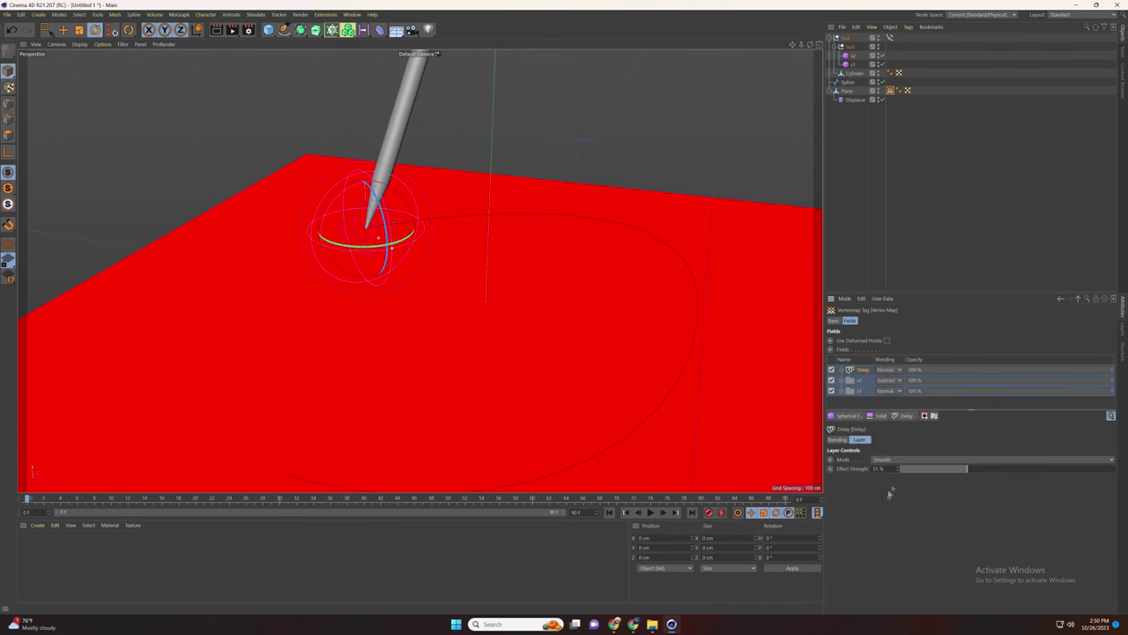
{"action": "left_click", "coordinate": [879, 406]}
{"action": "left_click_drag", "start_coordinate": [874, 411], "coordinate": [874, 451]}
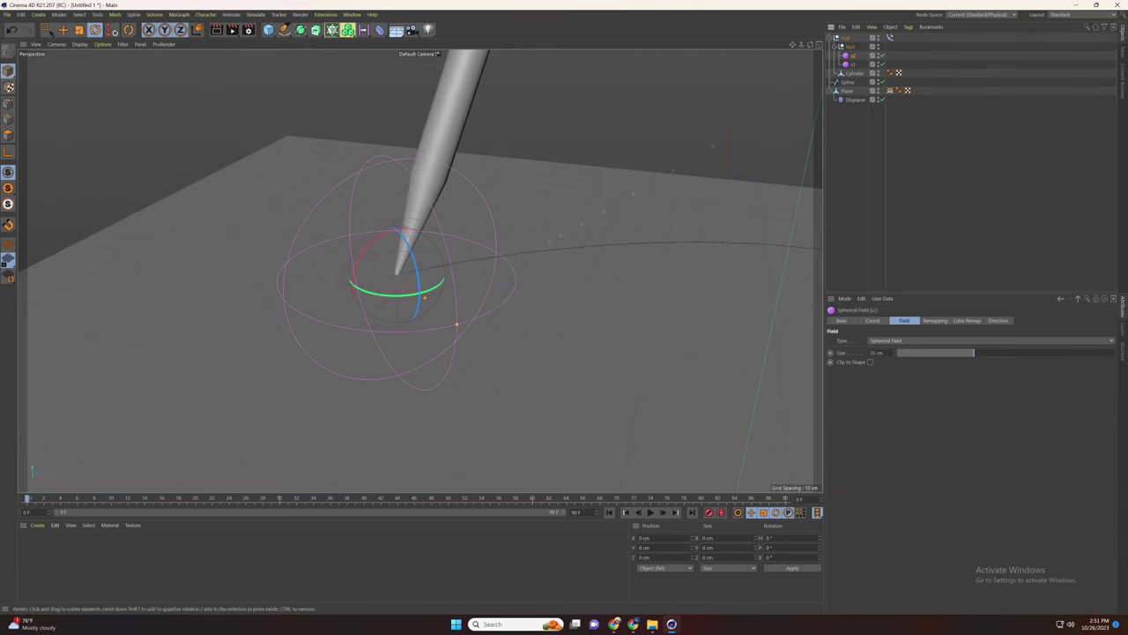
Step: Adjust the Displacer's object settings for the noise around the pencil tip
{"action": "left_click_drag", "start_coordinate": [436, 255], "coordinate": [494, 293]}
{"action": "key", "text": "t"}
{"action": "left_click", "coordinate": [855, 100]}
{"action": "left_click", "coordinate": [879, 321]}
{"action": "left_click_drag", "start_coordinate": [884, 362], "coordinate": [884, 383]}
{"action": "left_click_drag", "start_coordinate": [494, 291], "coordinate": [481, 331], "text": "alt"}
Step: Offset the s1 field from the pencil tip along Z, place the s2 field at about 1.6 cm, and preview the animation
{"action": "left_click", "coordinate": [850, 47]}
{"action": "key", "text": "e"}
{"action": "mouse_move", "coordinate": [418, 271]}
{"action": "left_mouse_down"}
{"action": "mouse_move", "coordinate": [389, 274]}
{"action": "mouse_move", "coordinate": [415, 270]}
{"action": "left_mouse_up"}
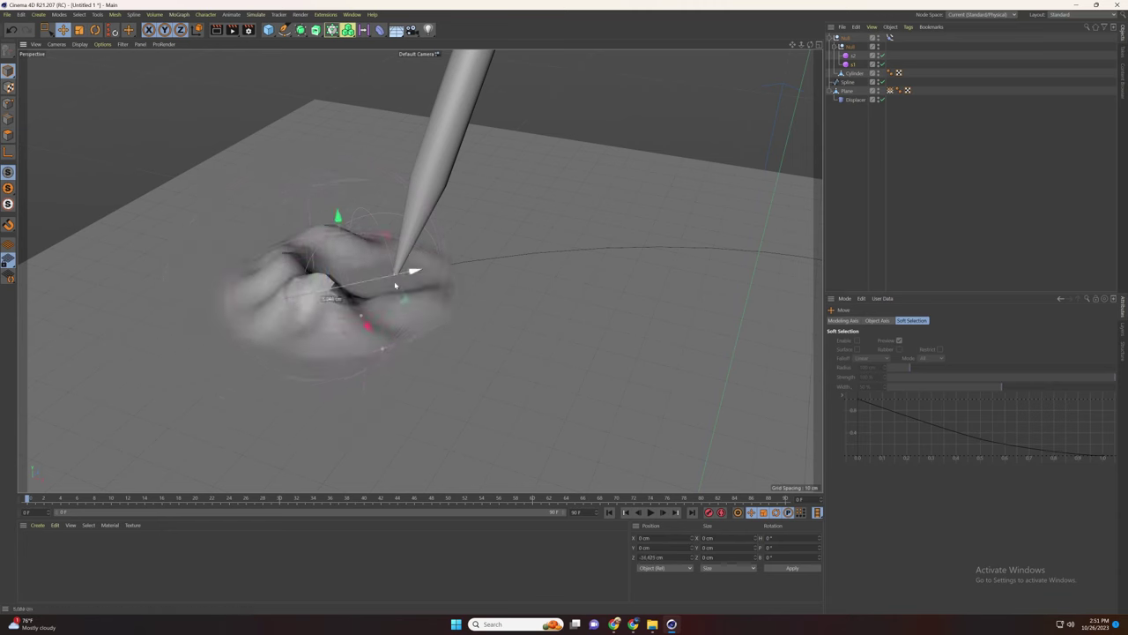
{"action": "left_click_drag", "start_coordinate": [493, 290], "coordinate": [554, 260], "text": "alt"}
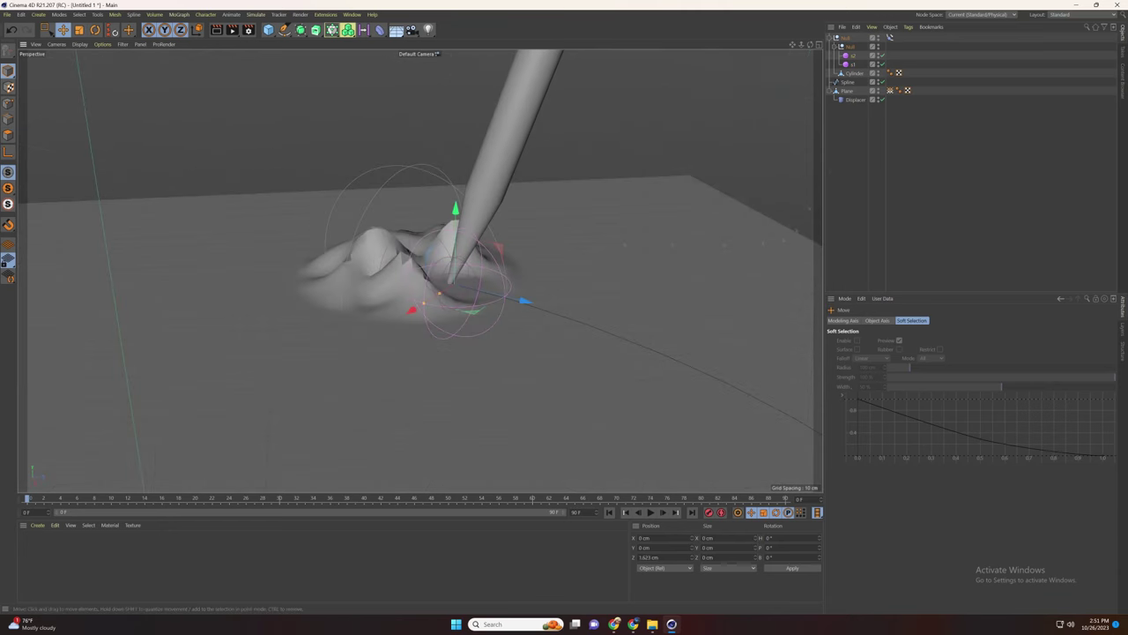
{"action": "left_click", "coordinate": [651, 512]}
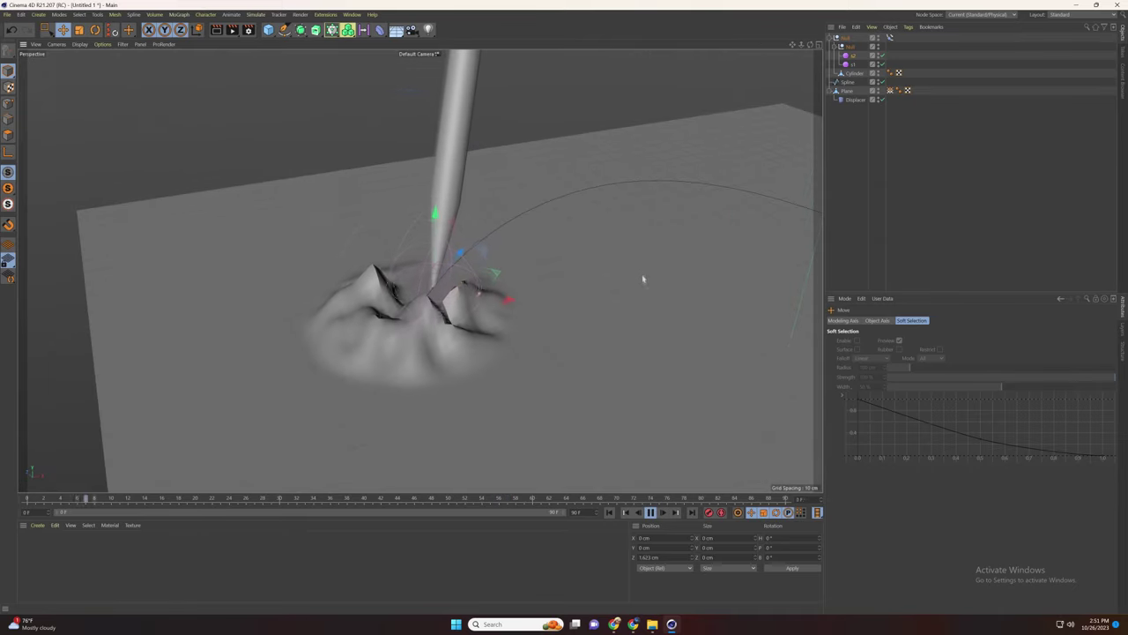
{"action": "left_click", "coordinate": [650, 512]}
{"action": "left_click_drag", "start_coordinate": [526, 282], "coordinate": [464, 305], "text": "alt"}
{"action": "left_click", "coordinate": [609, 512]}
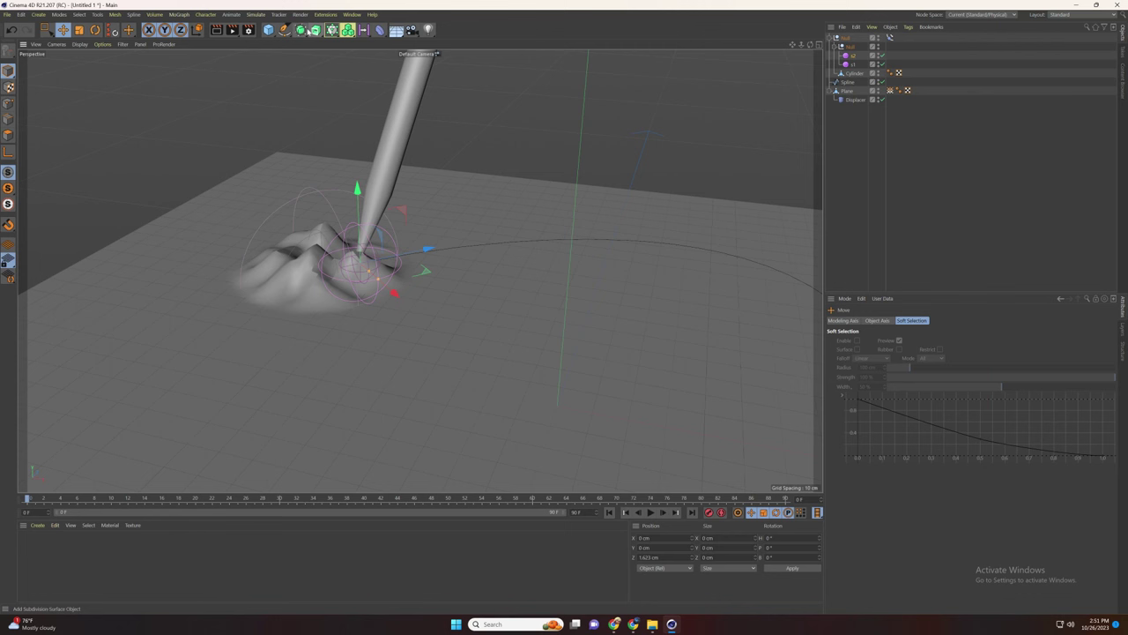
Step: Add a Cloner object and collapse the hierarchies of the main null and the plane
{"action": "left_click", "coordinate": [331, 29]}
{"action": "left_click", "coordinate": [363, 41]}
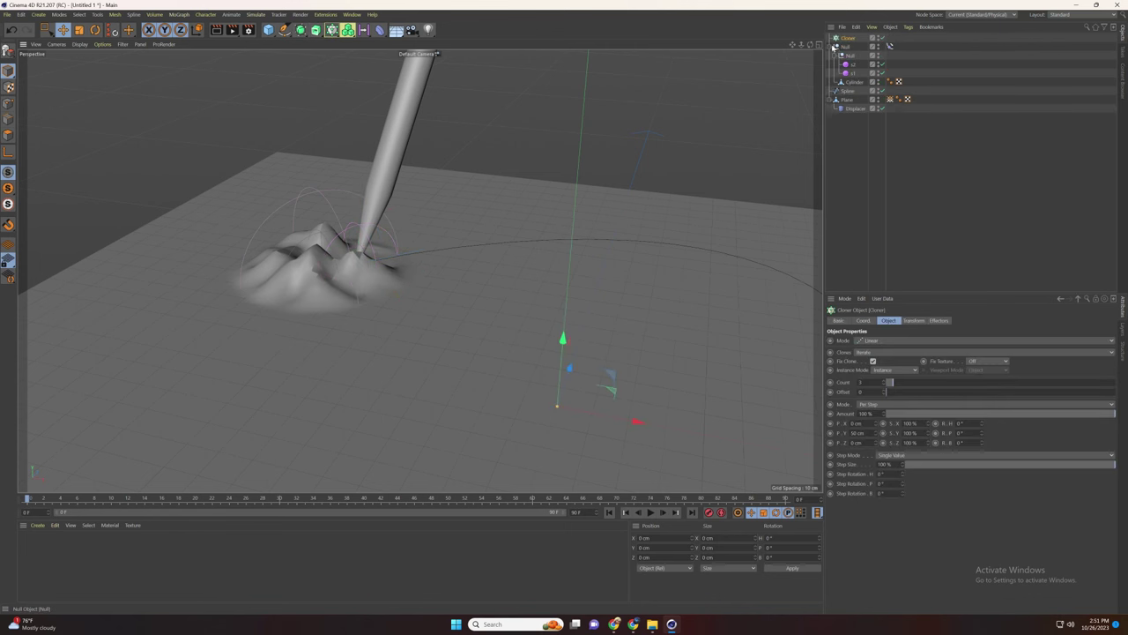
{"action": "left_click", "coordinate": [831, 47]}
{"action": "left_click", "coordinate": [831, 64]}
{"action": "left_click", "coordinate": [861, 118]}
{"action": "left_click_drag", "start_coordinate": [282, 276], "coordinate": [343, 272], "text": "alt"}
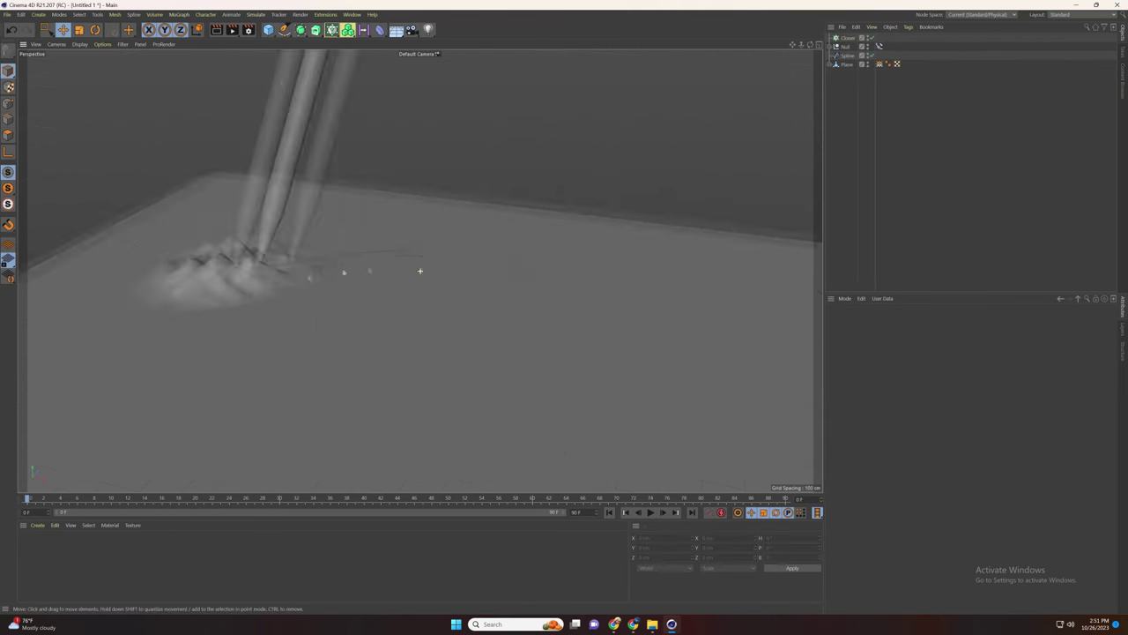
{"action": "left_click_drag", "start_coordinate": [419, 270], "coordinate": [405, 290], "text": "alt"}
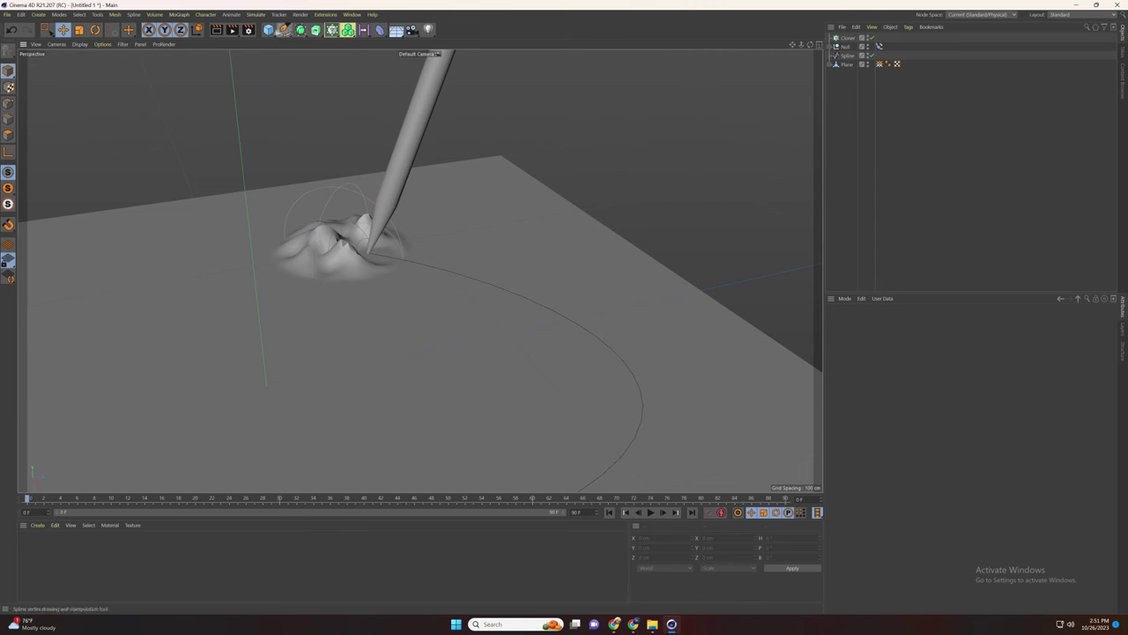
Step: Add a cylinder and a Platonic, scale the Platonic down and move it about 107 cm along Z
{"action": "left_click", "coordinate": [269, 30]}
{"action": "left_click", "coordinate": [437, 41]}
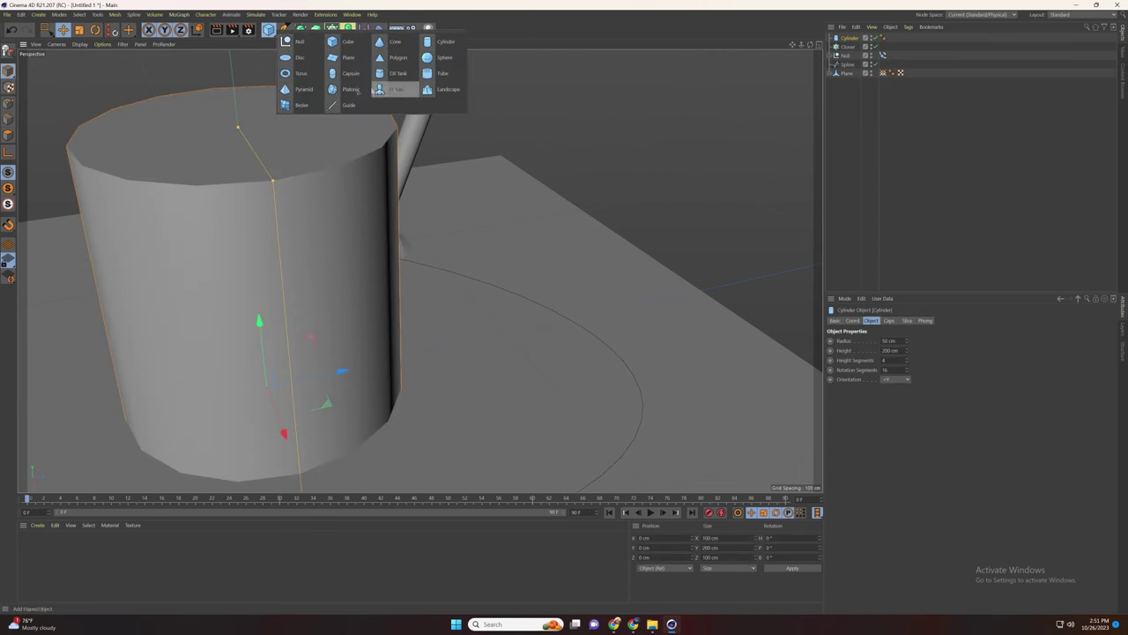
{"action": "left_click", "coordinate": [351, 90]}
{"action": "scroll", "coordinate": [523, 108], "scroll_direction": "down", "scroll_amount": 3}
{"action": "key", "text": "t"}
{"action": "left_click_drag", "start_coordinate": [640, 282], "coordinate": [297, 304]}
{"action": "key", "text": "e"}
{"action": "left_click_drag", "start_coordinate": [401, 275], "coordinate": [379, 240]}
{"action": "key", "text": "t"}
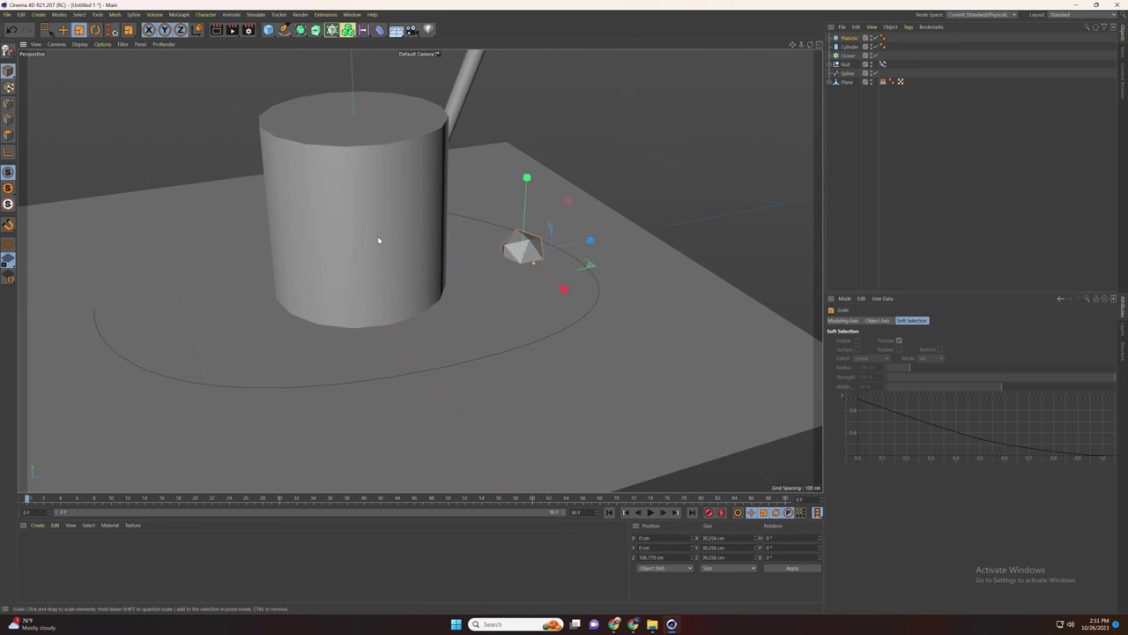
Step: Reduce the cylinder to a thin post about 9 cm wide and 32 cm tall and place it beside the Platonic
{"action": "left_click", "coordinate": [379, 241]}
{"action": "key", "text": "e"}
{"action": "left_click_drag", "start_coordinate": [529, 335], "coordinate": [295, 326]}
{"action": "key", "text": "t"}
{"action": "key", "text": "e"}
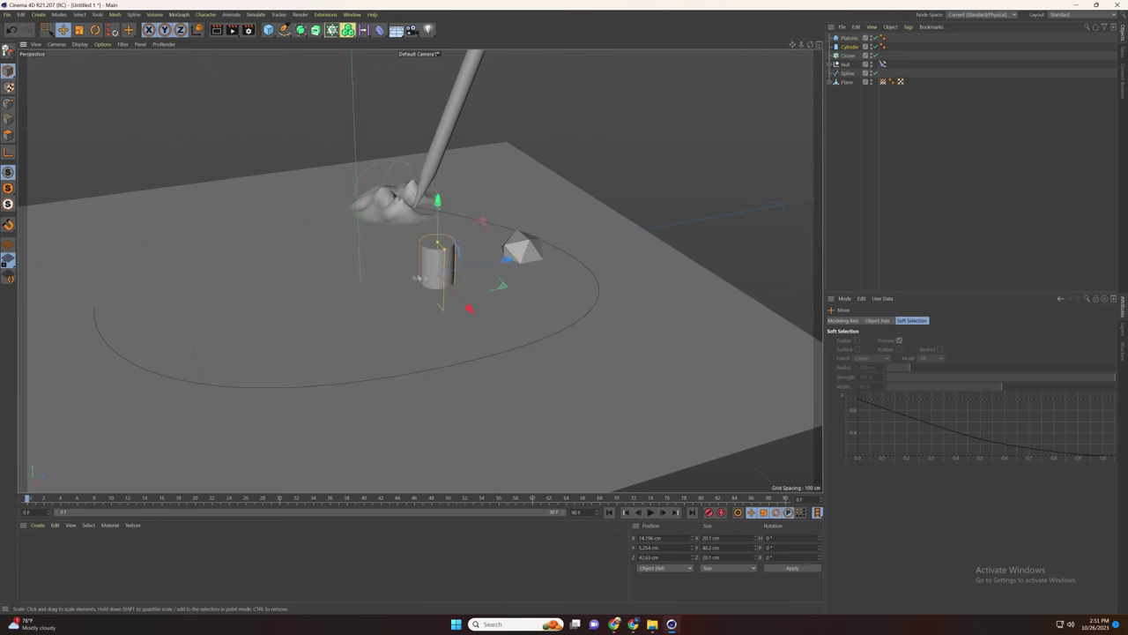
{"action": "left_click_drag", "start_coordinate": [438, 241], "coordinate": [437, 223]}
{"action": "key", "text": "t"}
{"action": "left_click_drag", "start_coordinate": [564, 310], "coordinate": [345, 311]}
{"action": "key", "text": "e"}
{"action": "left_click_drag", "start_coordinate": [436, 236], "coordinate": [437, 208]}
{"action": "left_click_drag", "start_coordinate": [474, 241], "coordinate": [535, 230]}
Step: Convert the Platonic and the cylinder into editable polygon objects
{"action": "left_click", "coordinate": [848, 48]}
{"action": "left_click", "coordinate": [848, 38], "text": "ctrl"}
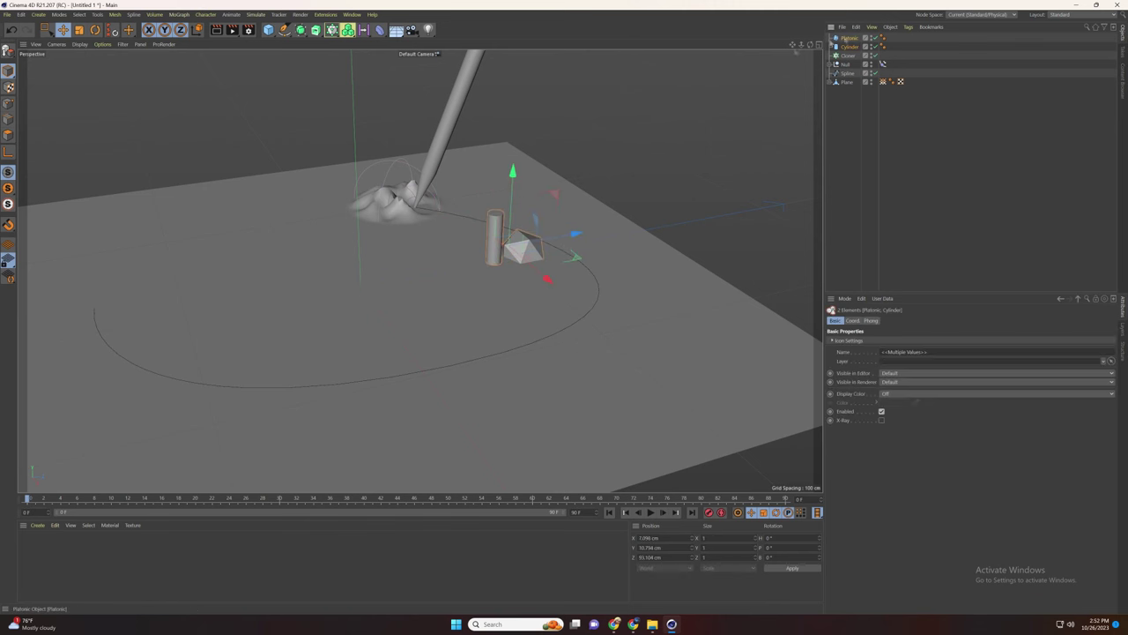
{"action": "key", "text": "c"}
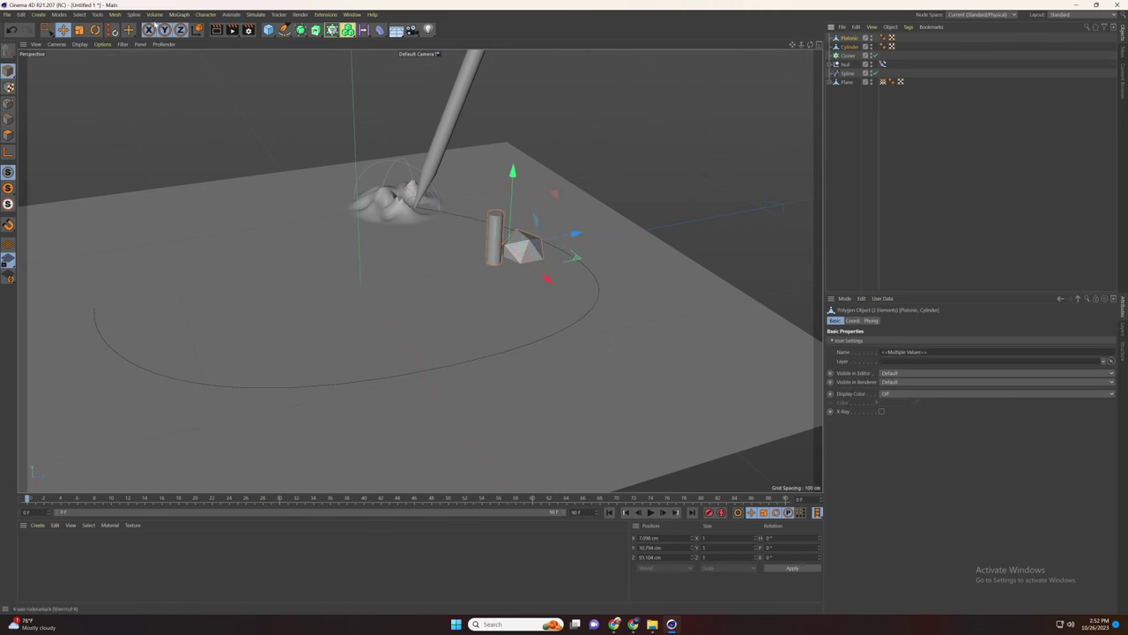
Step: Move the axes of the Platonic and the cylinder to their bases using Axis Center with Y at -100%
{"action": "left_click", "coordinate": [847, 38]}
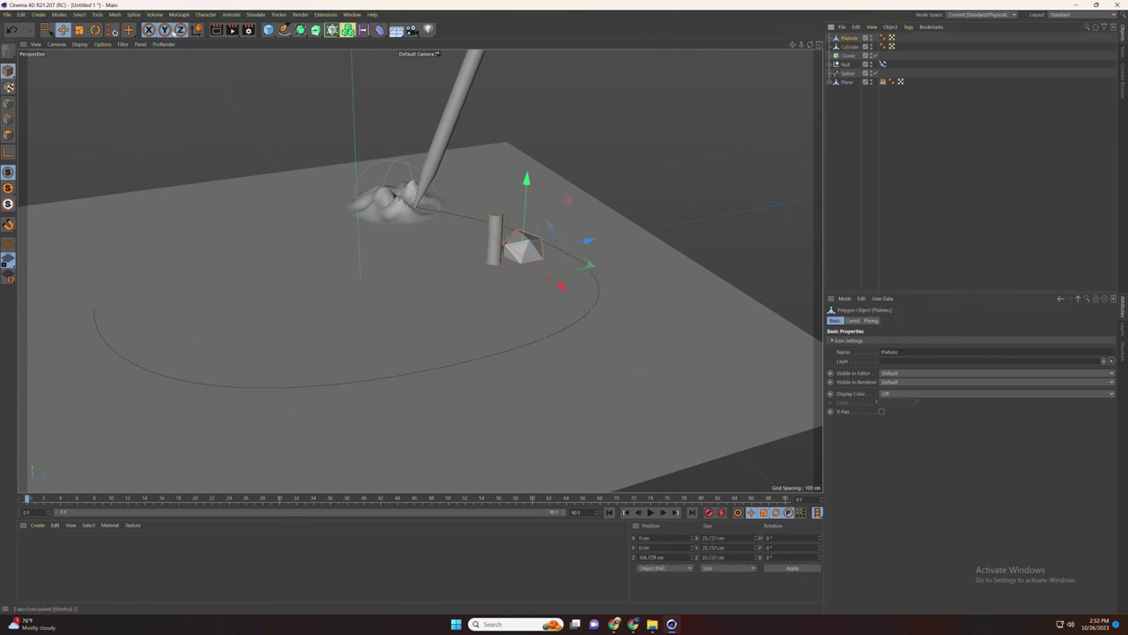
{"action": "left_click", "coordinate": [154, 14]}
{"action": "mouse_move", "coordinate": [130, 16]}
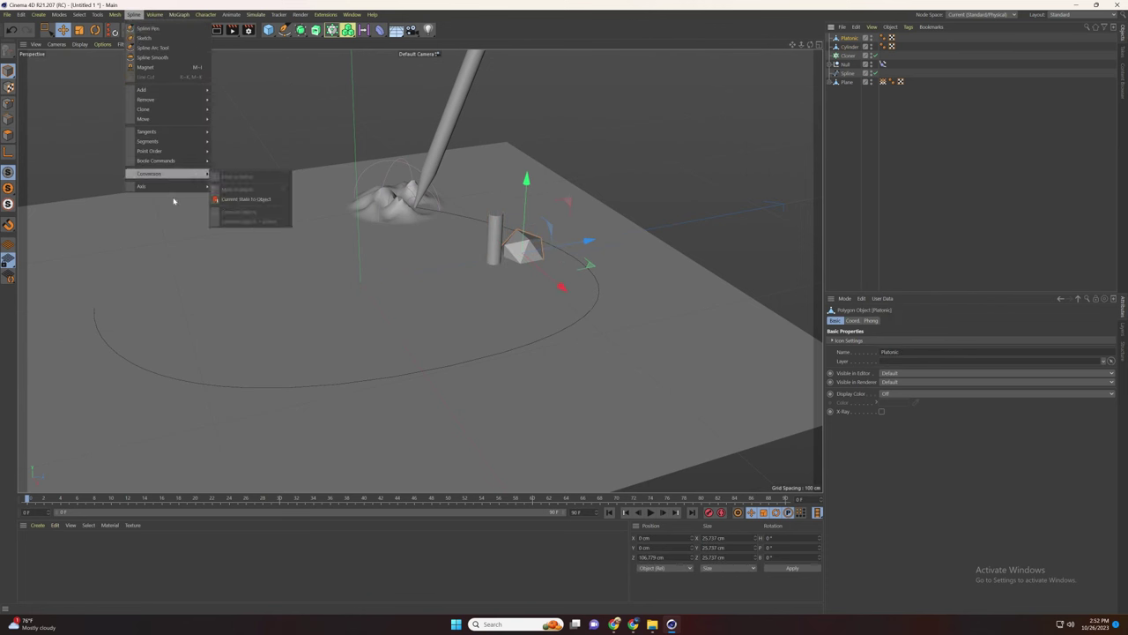
{"action": "mouse_move", "coordinate": [192, 188]}
{"action": "left_click", "coordinate": [246, 193]}
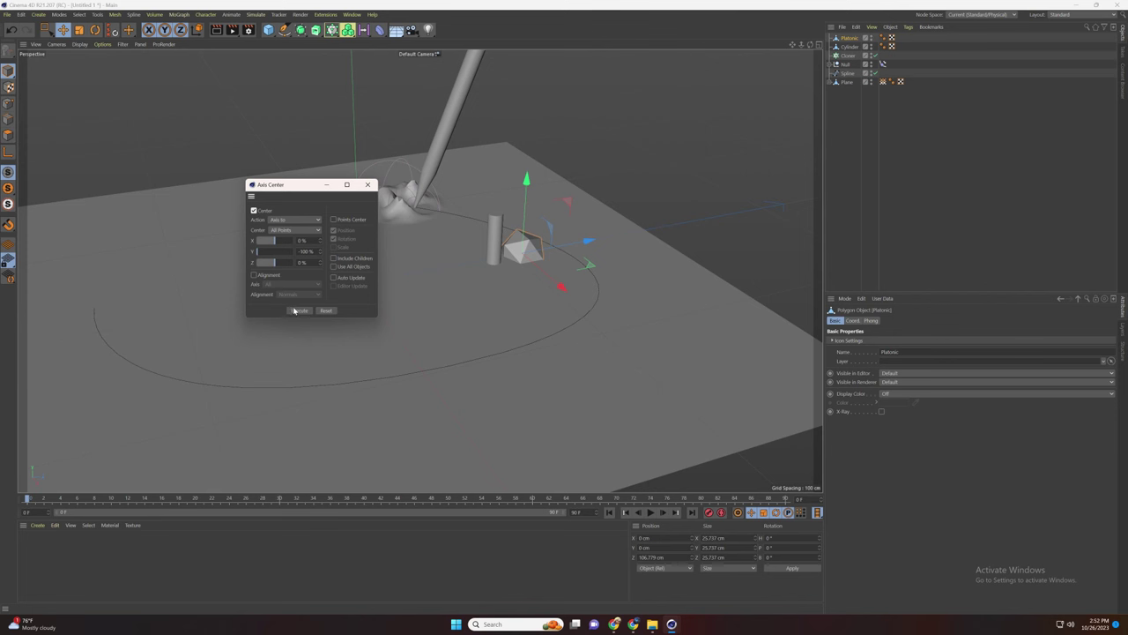
{"action": "left_click", "coordinate": [849, 47]}
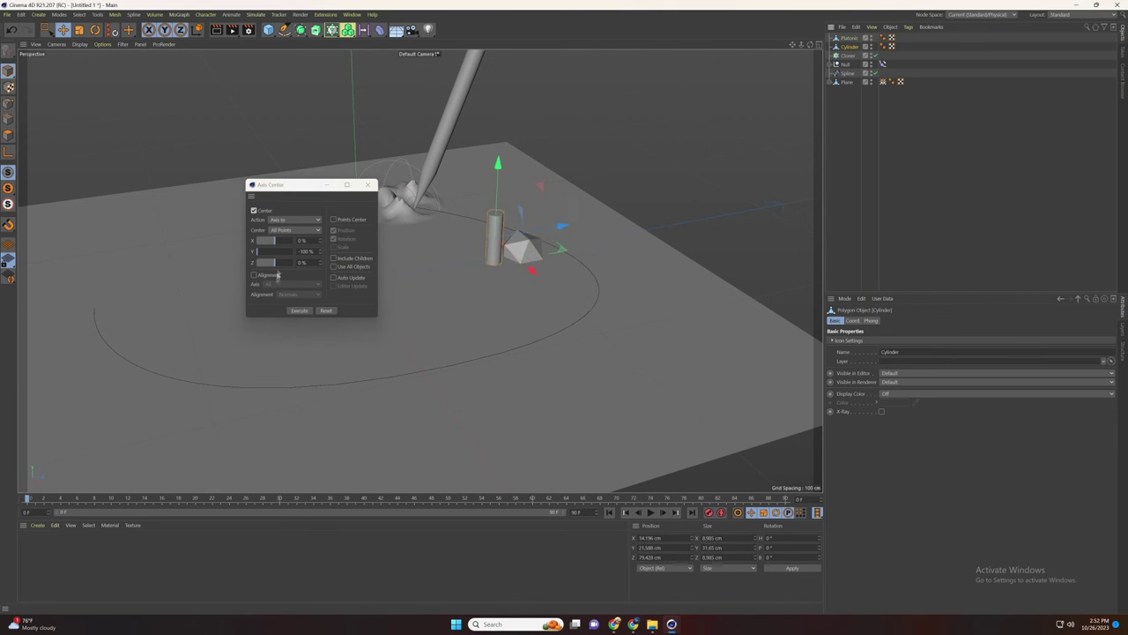
{"action": "left_click", "coordinate": [299, 310]}
{"action": "left_click", "coordinate": [367, 184]}
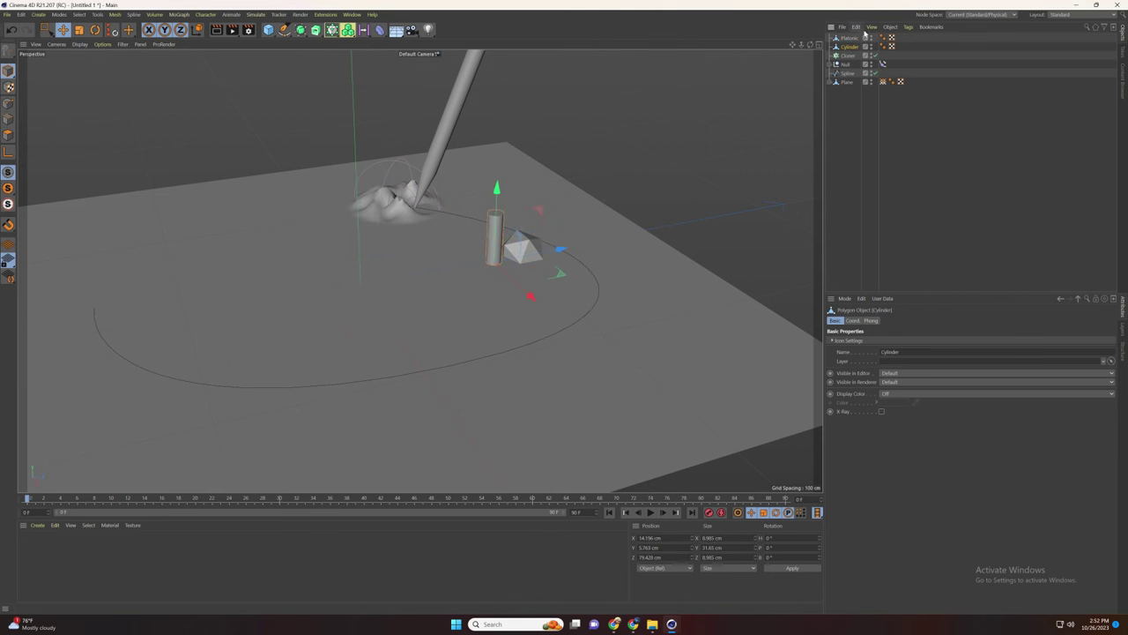
Step: Set the joint position of the Platonic and cylinder to 0 cm on all axes and nest both under the Cloner
{"action": "left_click", "coordinate": [849, 38], "text": "ctrl"}
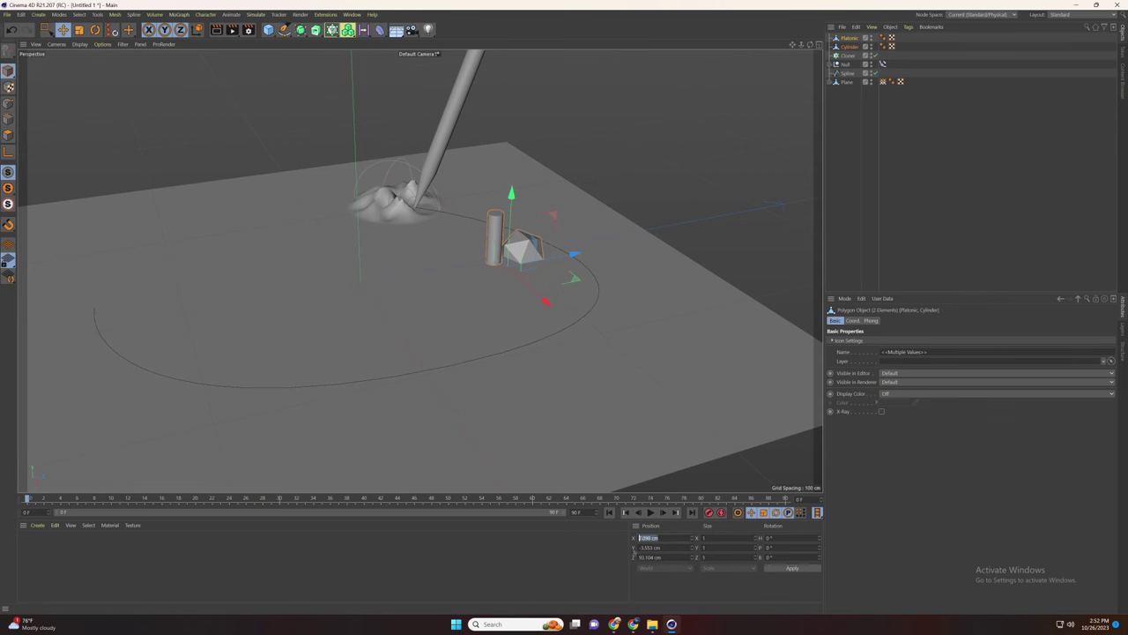
{"action": "left_click", "coordinate": [795, 568]}
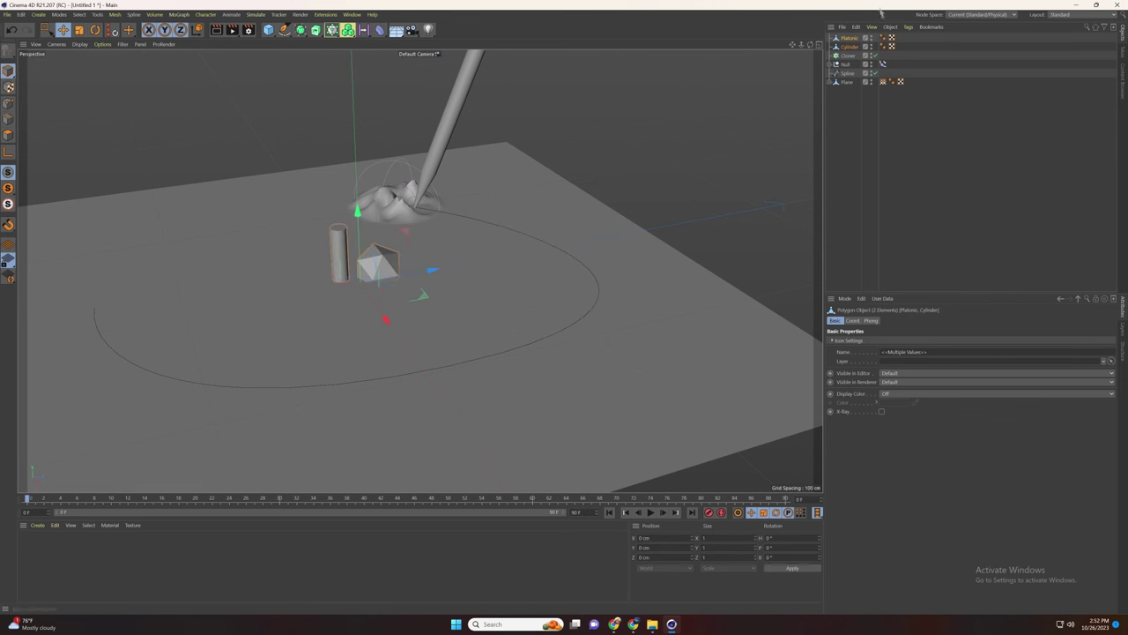
{"action": "left_click_drag", "start_coordinate": [845, 58], "coordinate": [847, 57]}
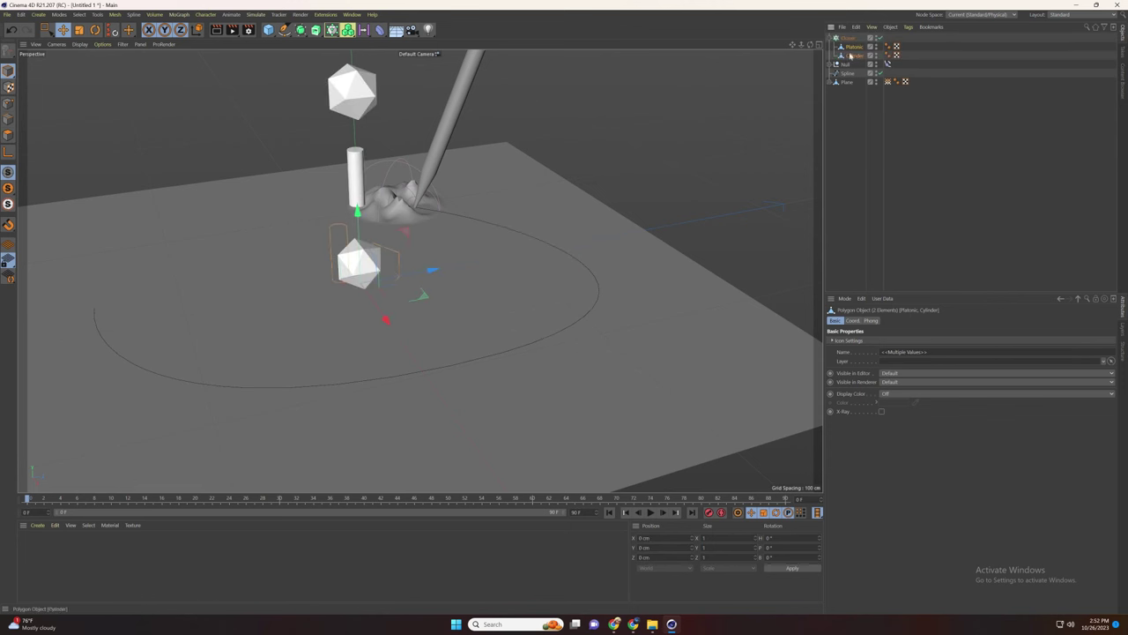
Step: Switch the Cloner to Object mode and assign the Spline as its object
{"action": "left_click", "coordinate": [849, 38]}
{"action": "left_click", "coordinate": [895, 344]}
{"action": "left_click", "coordinate": [881, 342]}
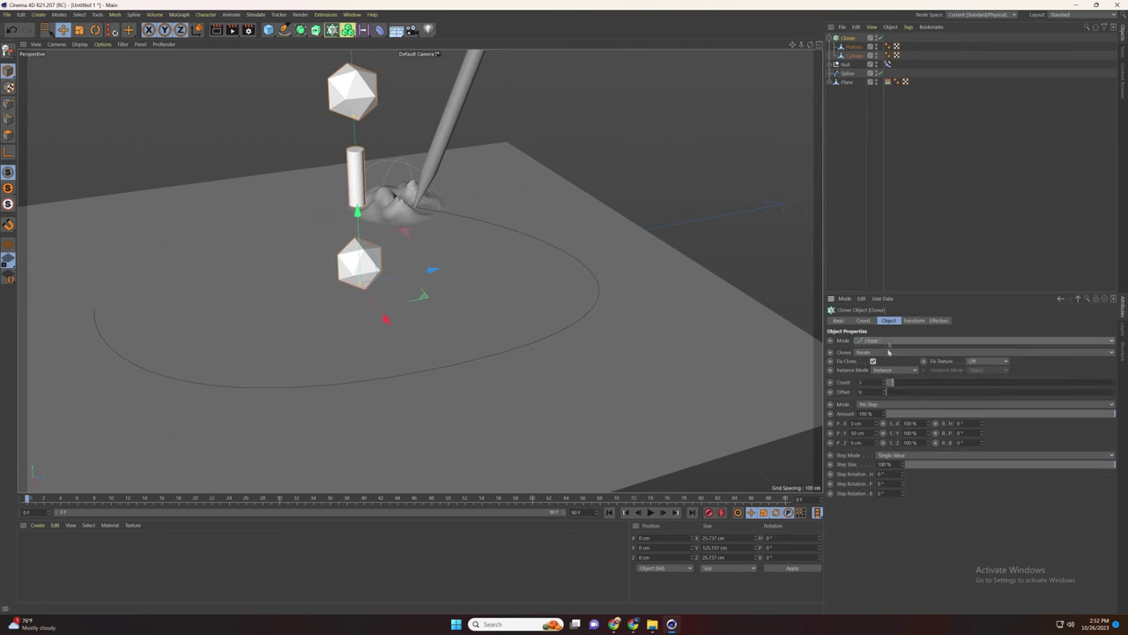
{"action": "left_click_drag", "start_coordinate": [892, 385], "coordinate": [893, 386]}
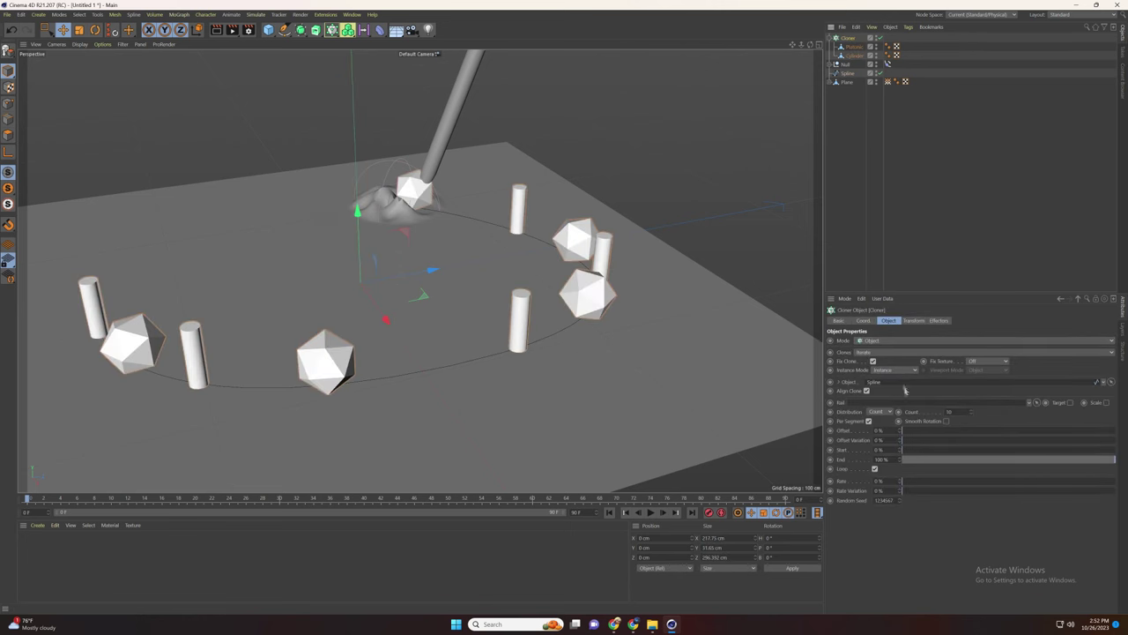
Step: Set the Cloner's distribution to Step with a spacing of 1 cm
{"action": "left_click", "coordinate": [883, 430]}
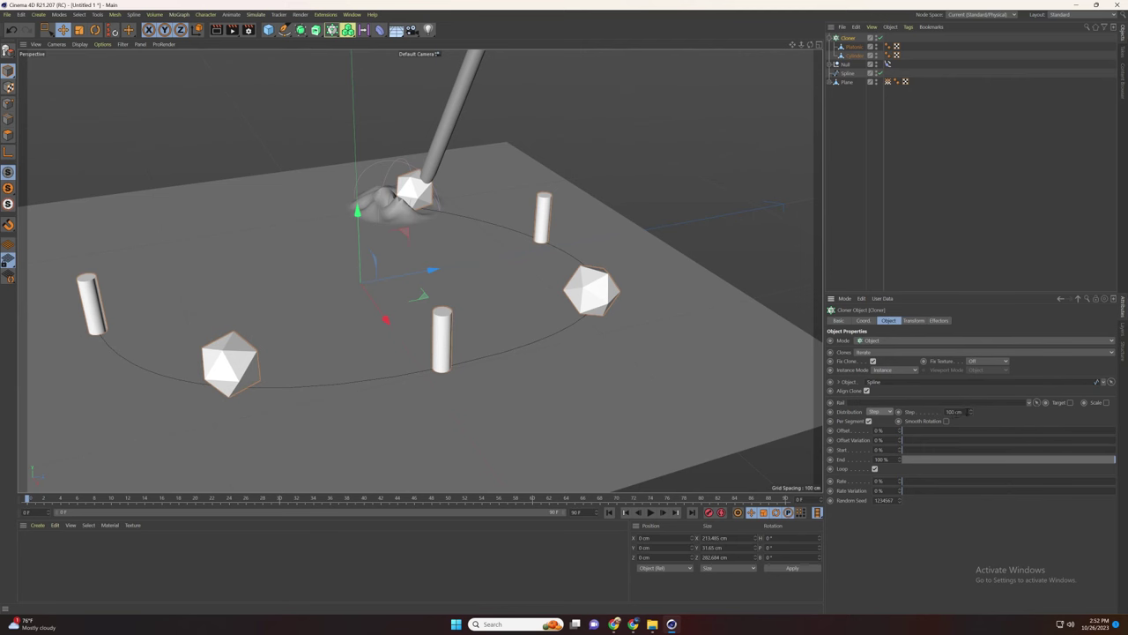
{"action": "left_click_drag", "start_coordinate": [970, 412], "coordinate": [970, 429]}
{"action": "double_click", "coordinate": [954, 412]}
{"action": "type", "text": "1"}
{"action": "key", "text": "Return"}
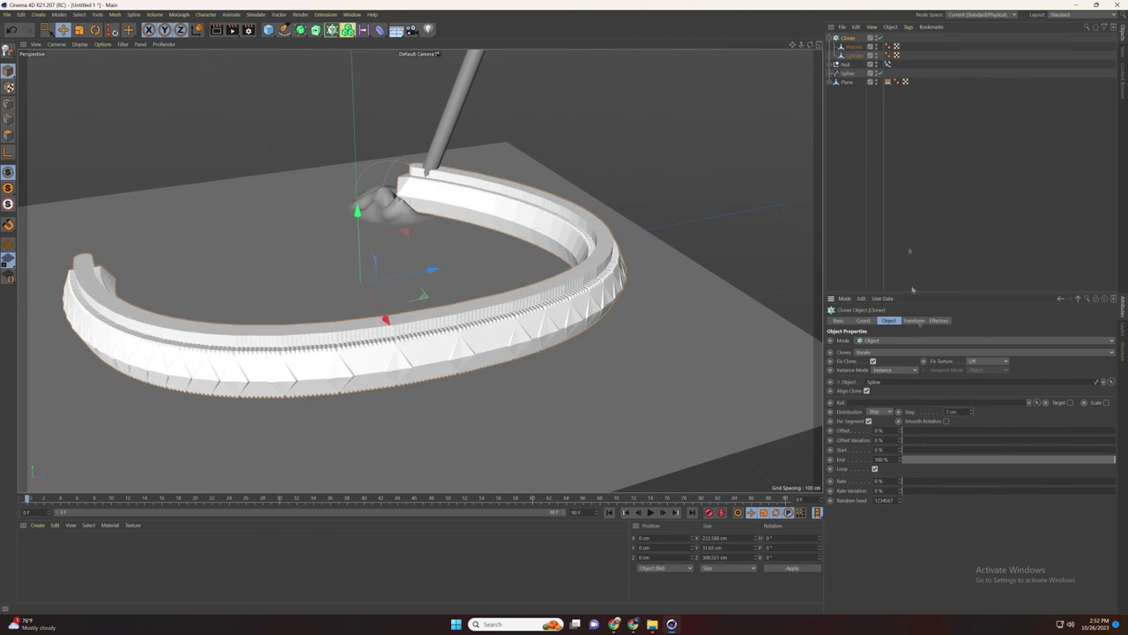
Step: Scale both cloned objects down together until the cylinder is about 3 cm wide and 11 cm tall
{"action": "left_click", "coordinate": [853, 58]}
{"action": "left_click", "coordinate": [855, 48], "text": "shift"}
{"action": "key", "text": "t"}
{"action": "left_click_drag", "start_coordinate": [680, 327], "coordinate": [435, 355]}
{"action": "left_click_drag", "start_coordinate": [394, 297], "coordinate": [411, 302], "text": "alt"}
Step: Add a Random effector and assign it to the Cloner's effectors
{"action": "left_click", "coordinate": [180, 15]}
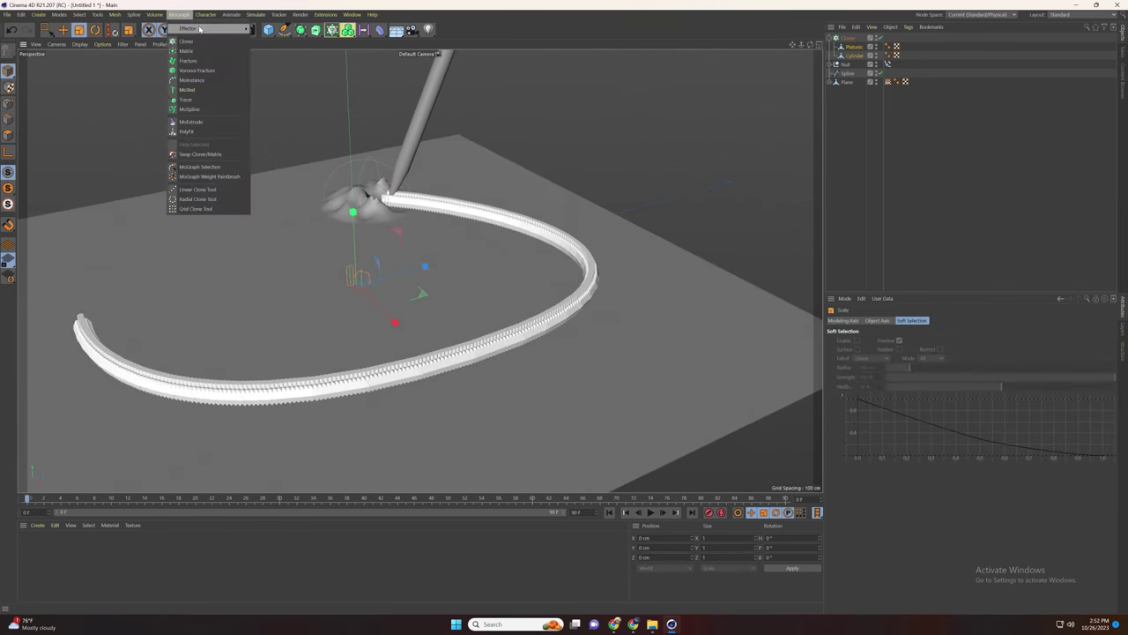
{"action": "mouse_move", "coordinate": [225, 29]}
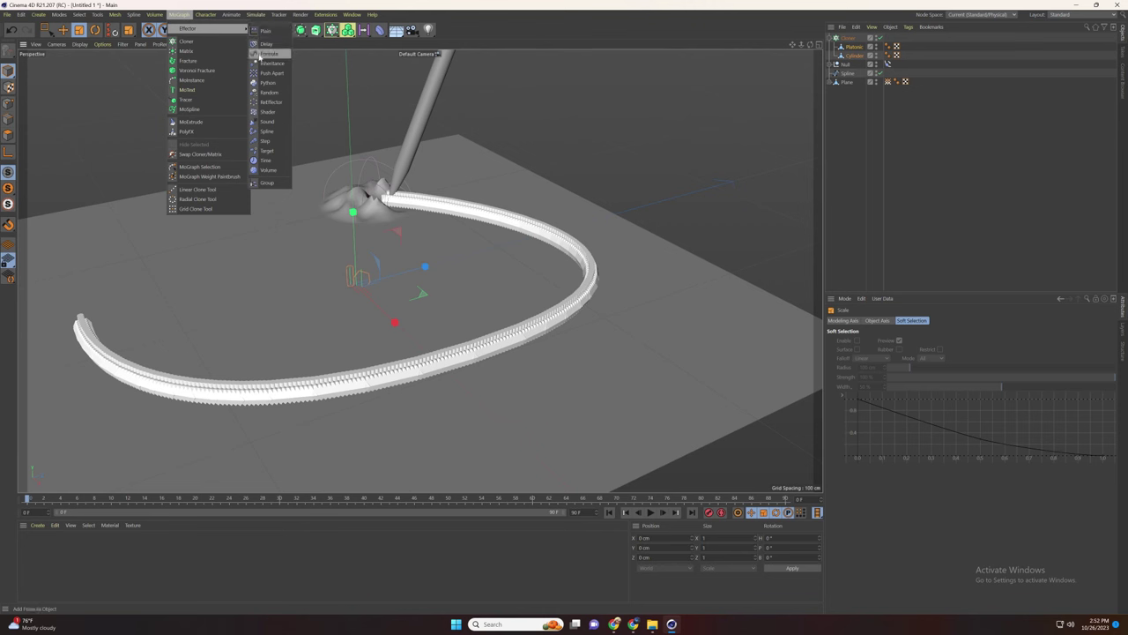
{"action": "left_click", "coordinate": [269, 92]}
{"action": "left_click", "coordinate": [847, 46]}
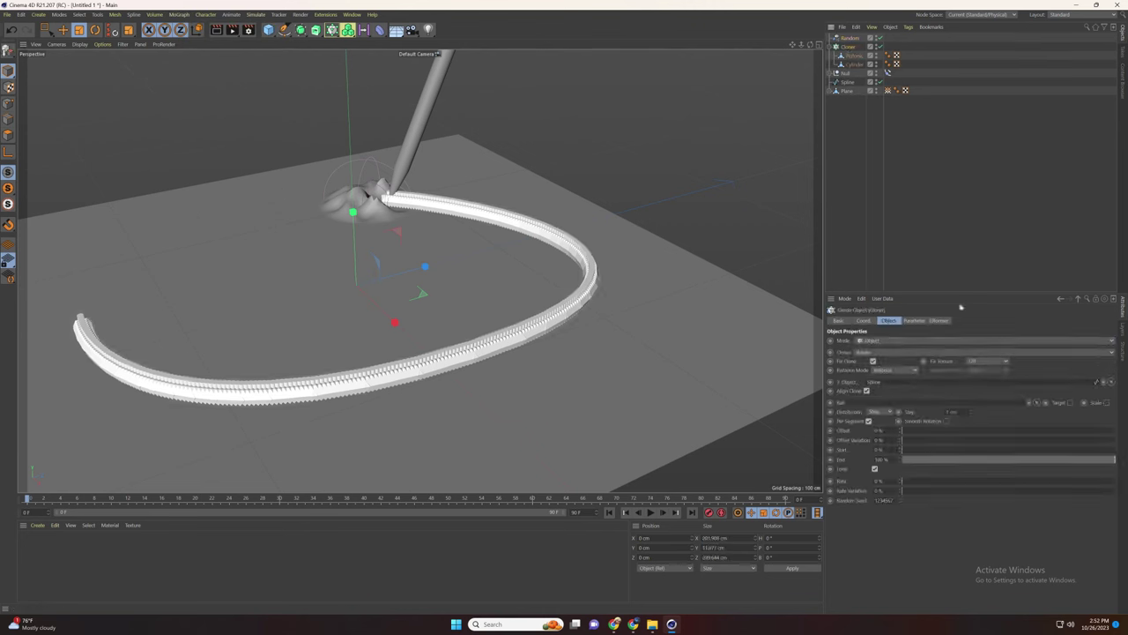
{"action": "left_click", "coordinate": [939, 320]}
{"action": "left_click_drag", "start_coordinate": [849, 39], "coordinate": [922, 388]}
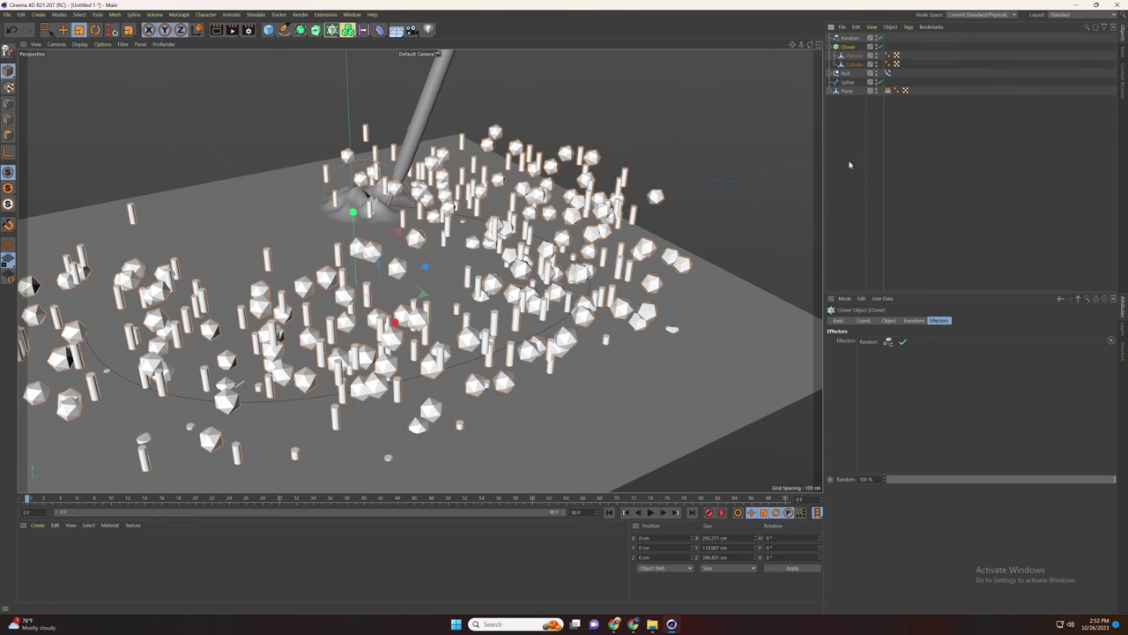
Step: Set the Random effector's position variation to 3 cm in X, 0 cm in Y and 2 cm in Z
{"action": "left_click", "coordinate": [840, 37]}
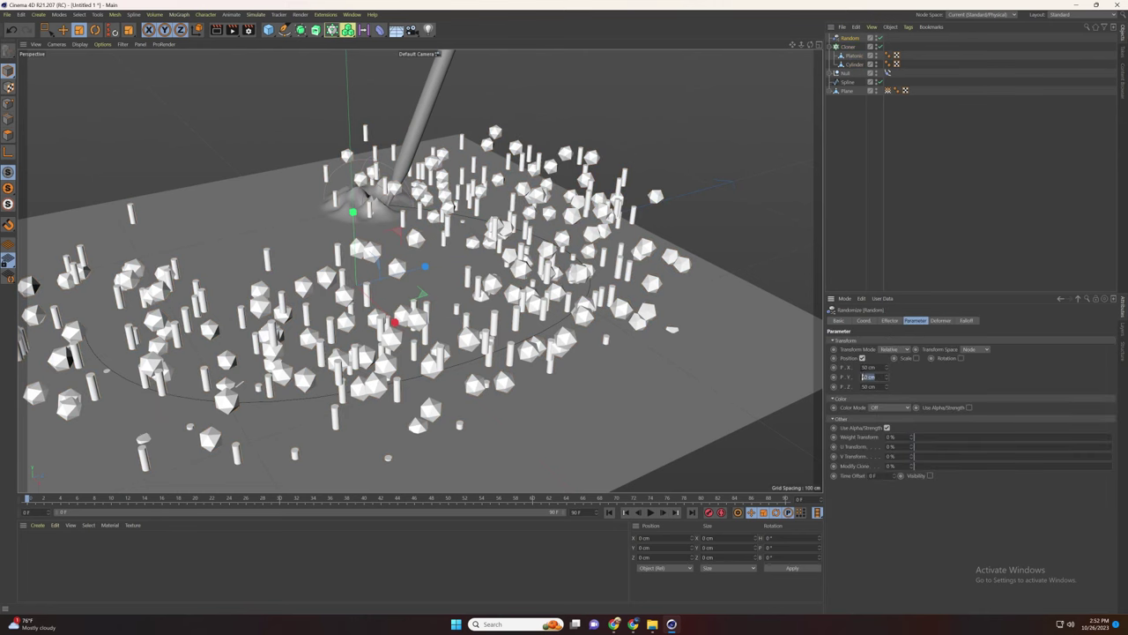
{"action": "left_click", "coordinate": [874, 368]}
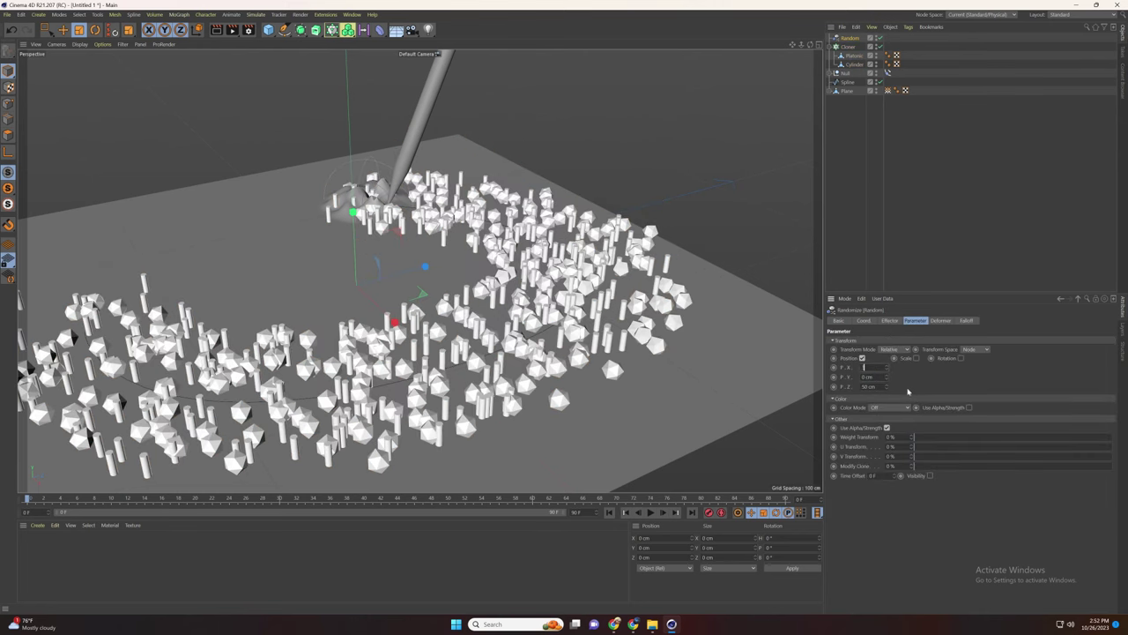
{"action": "type", "text": "3"}
{"action": "key", "text": "Tab"}
{"action": "key", "text": "Tab"}
{"action": "type", "text": "2"}
{"action": "key", "text": "Return"}
{"action": "left_click_drag", "start_coordinate": [441, 373], "coordinate": [511, 379], "text": "alt"}
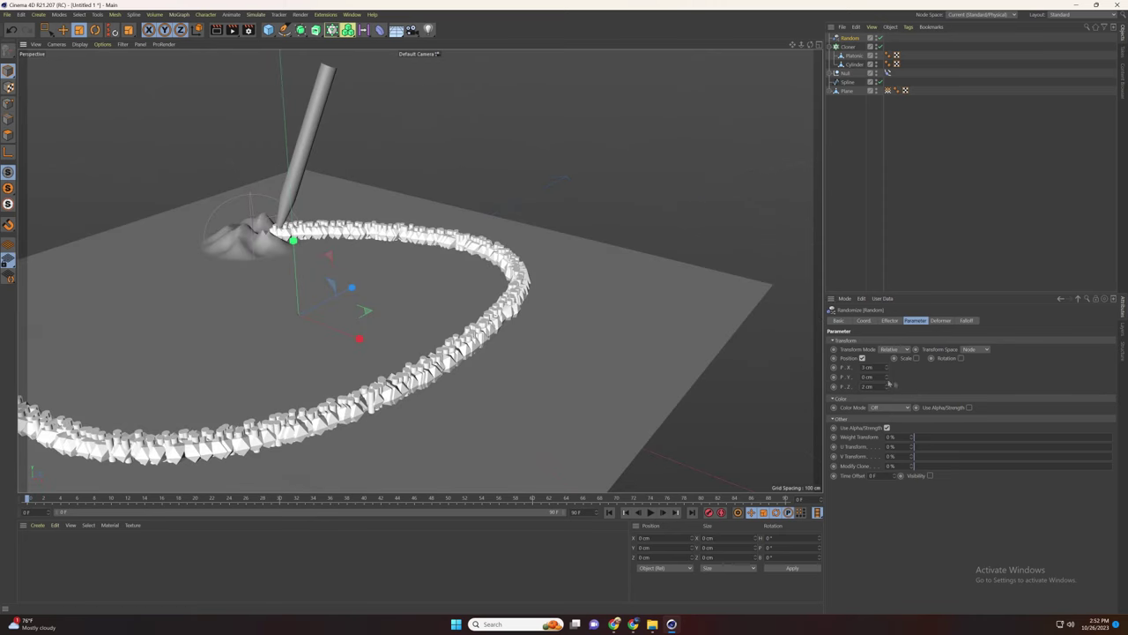
Step: Enable uniform scale variation of 0.3 and rotation variation of 16° heading and 45° bank on the Random effector
{"action": "left_click", "coordinate": [916, 357]}
{"action": "left_click", "coordinate": [936, 397]}
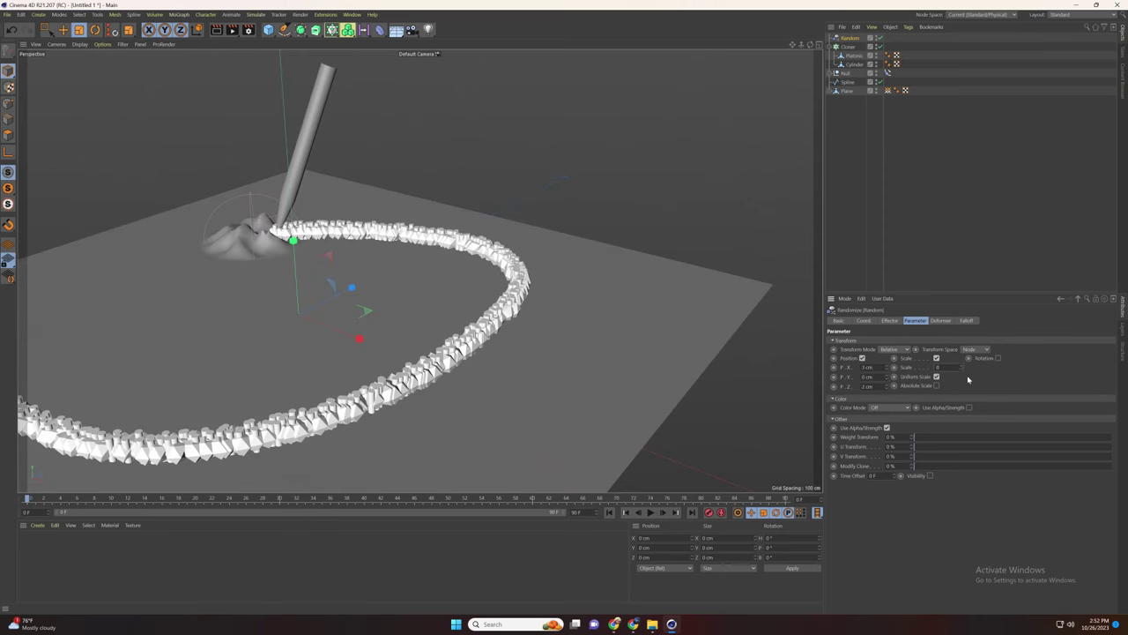
{"action": "key", "text": "Return"}
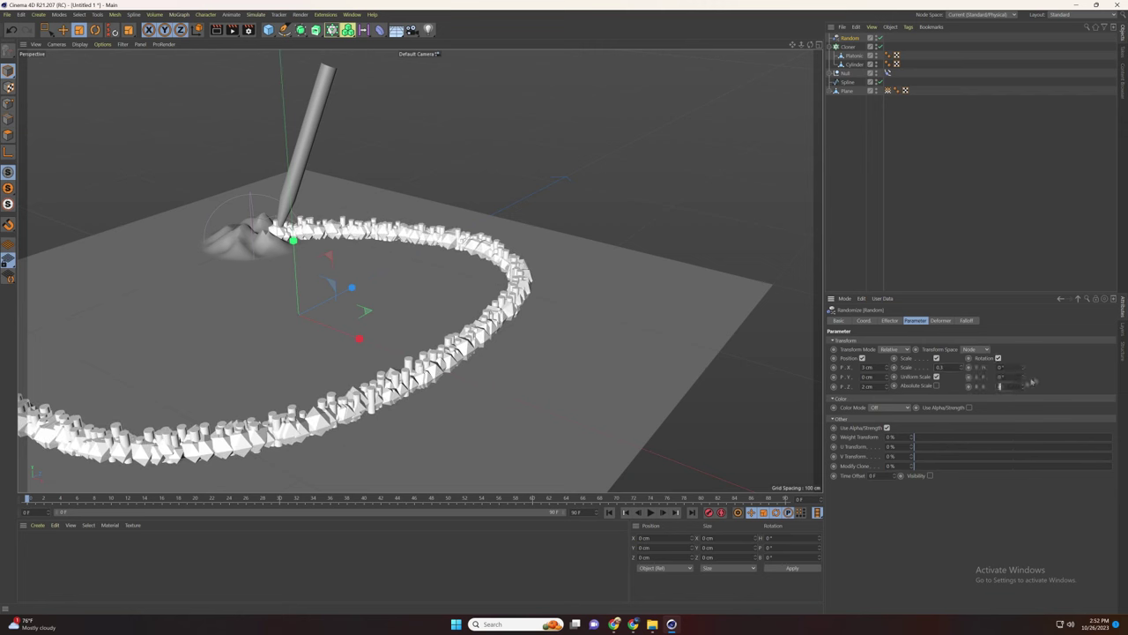
{"action": "type", "text": "45"}
{"action": "key", "text": "Return"}
{"action": "type", "text": "16"}
{"action": "key", "text": "Return"}
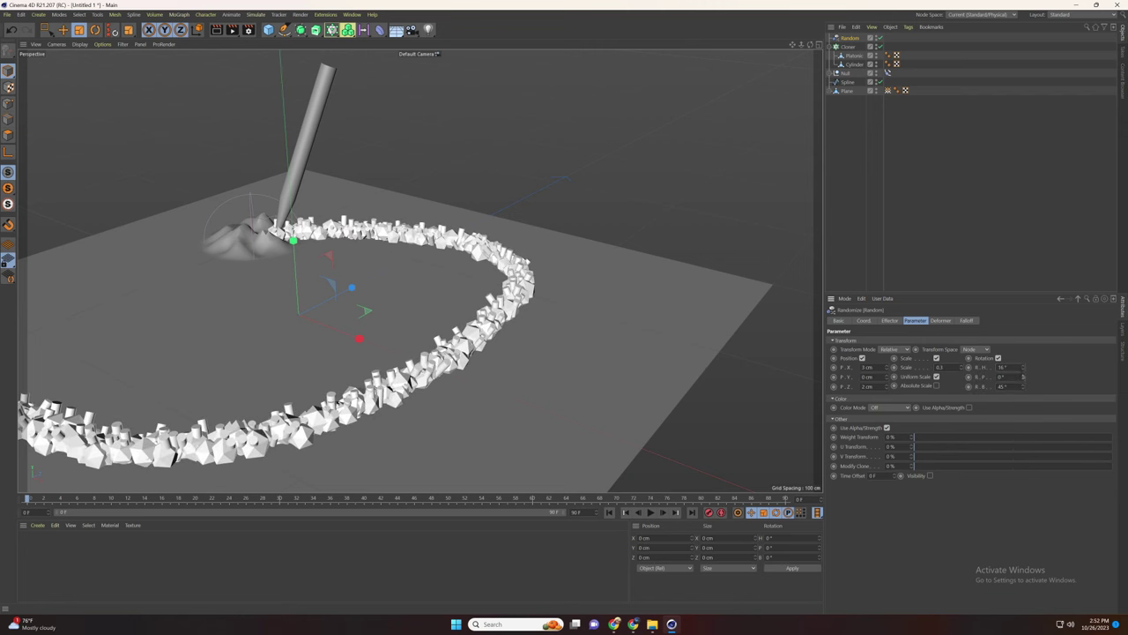
Step: Scale the Platonic object inside the Cloner down to about 5 cm
{"action": "left_click", "coordinate": [853, 56]}
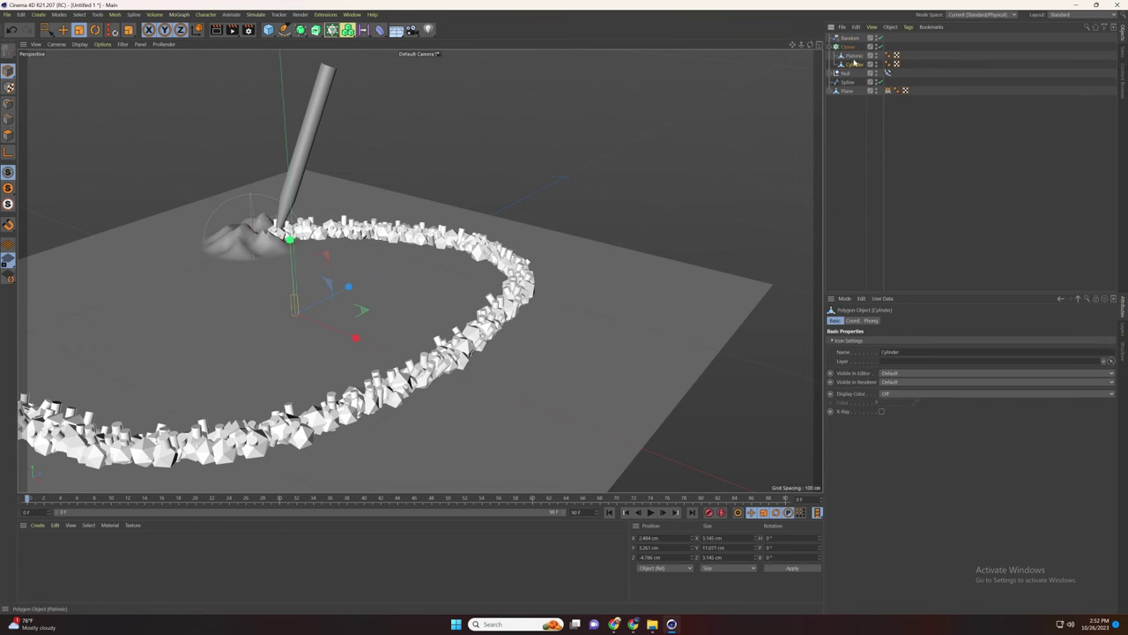
{"action": "left_click", "coordinate": [855, 58]}
{"action": "left_click_drag", "start_coordinate": [638, 362], "coordinate": [461, 378]}
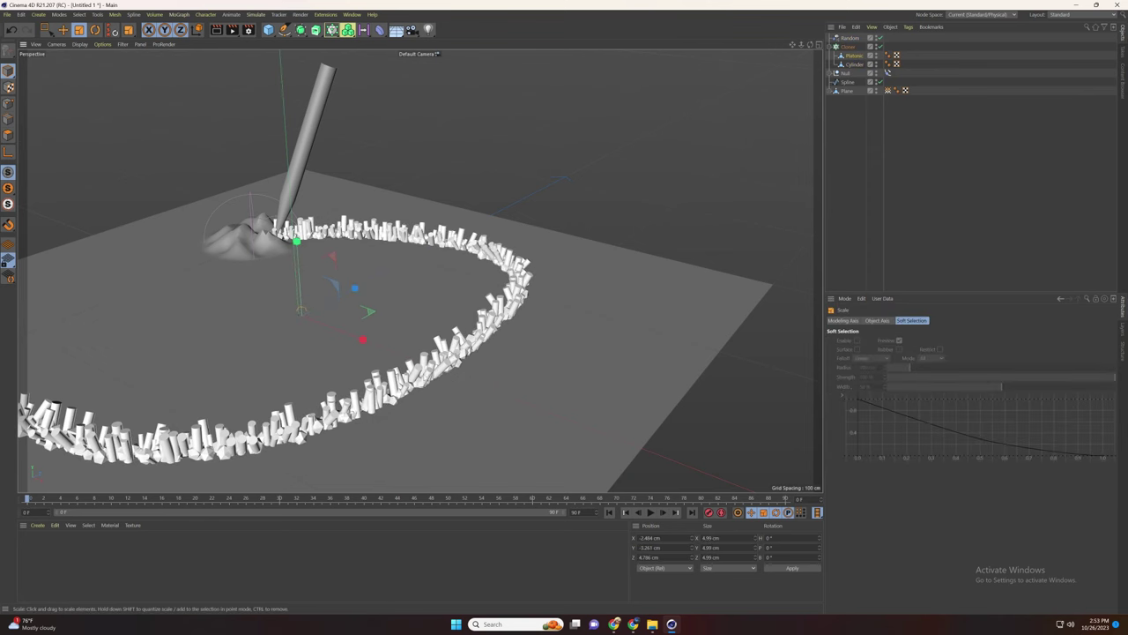
{"action": "middle_click_drag", "start_coordinate": [461, 378], "coordinate": [498, 369], "text": "alt"}
Step: Add a Plain effector to the Cloner
{"action": "left_click", "coordinate": [850, 47]}
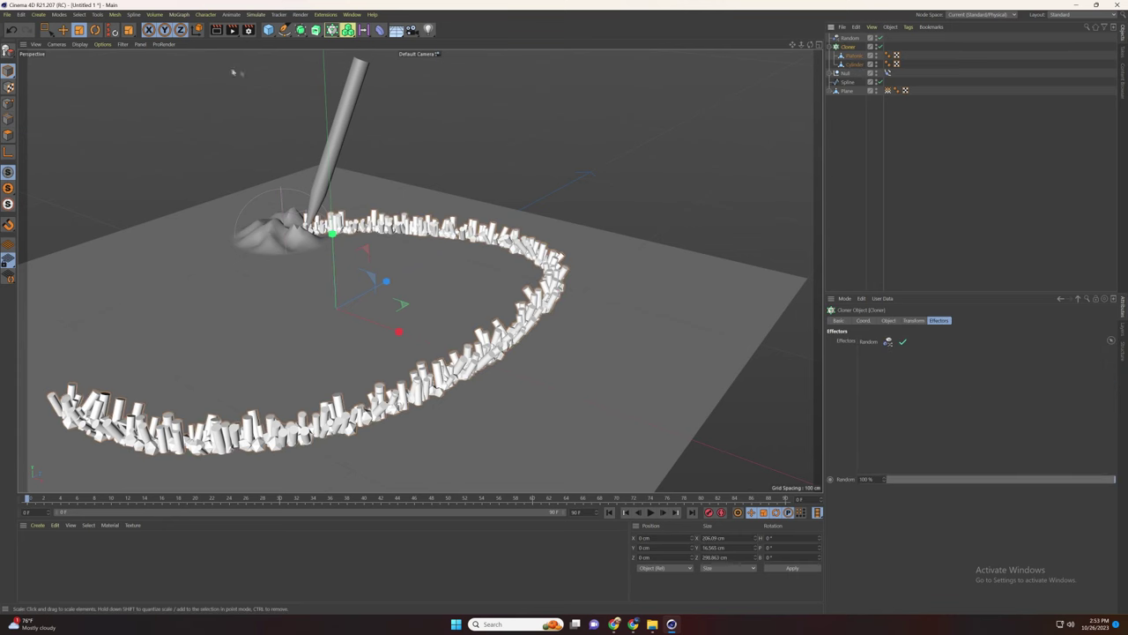
{"action": "left_click", "coordinate": [205, 14]}
{"action": "mouse_move", "coordinate": [203, 29]}
{"action": "left_click", "coordinate": [263, 33]}
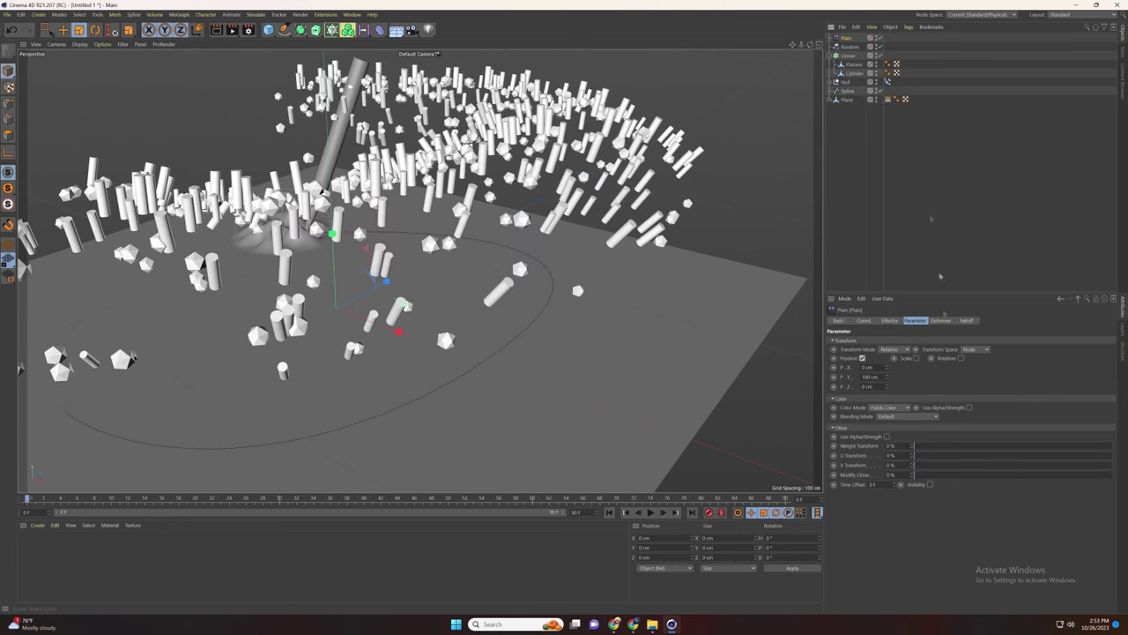
Step: Turn off the Plain effector's position change and apply a uniform scale value that shrinks the clones away
{"action": "left_click", "coordinate": [916, 357]}
{"action": "left_click", "coordinate": [862, 358]}
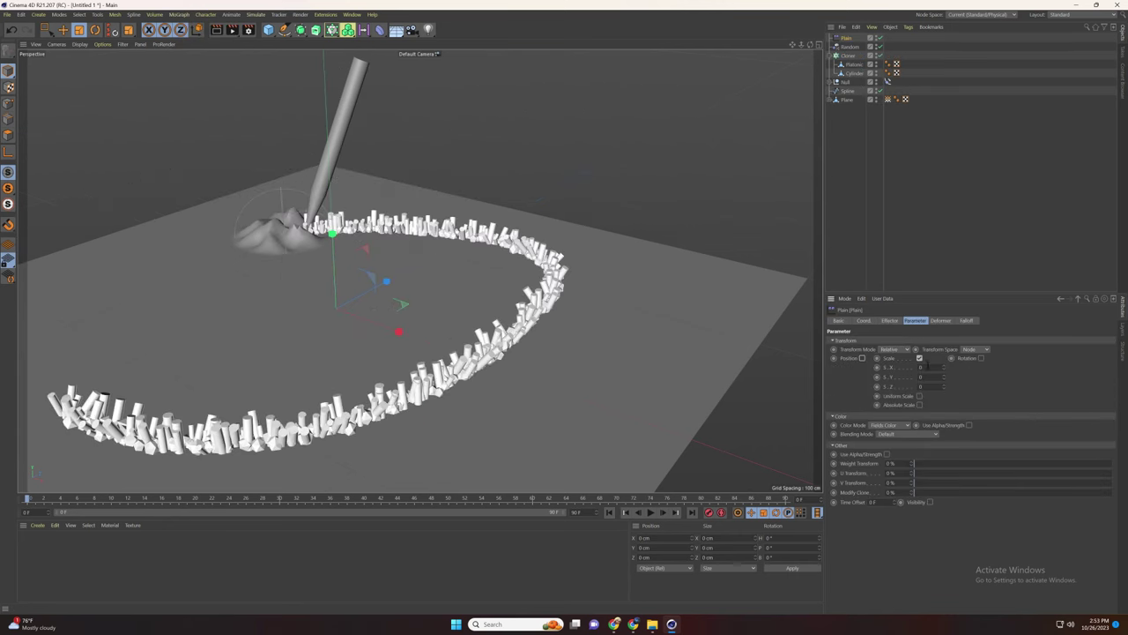
{"action": "left_click", "coordinate": [919, 396]}
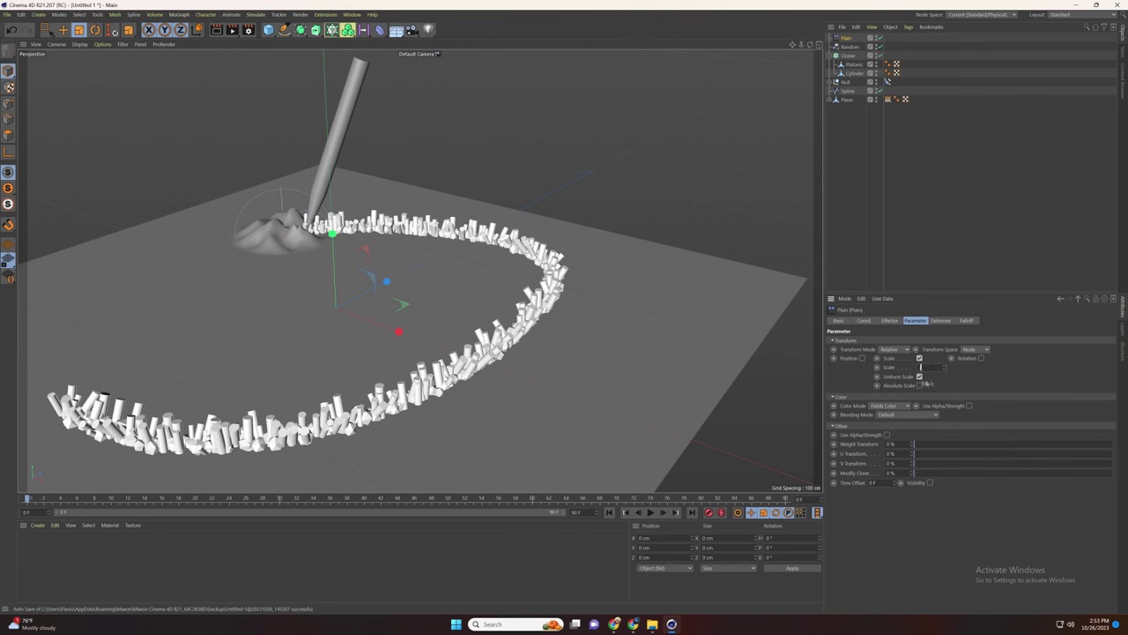
{"action": "key", "text": "Return"}
Step: Duplicate the s2 spherical field inside the pencil's inner null and rename the copy s3
{"action": "left_click", "coordinate": [964, 319]}
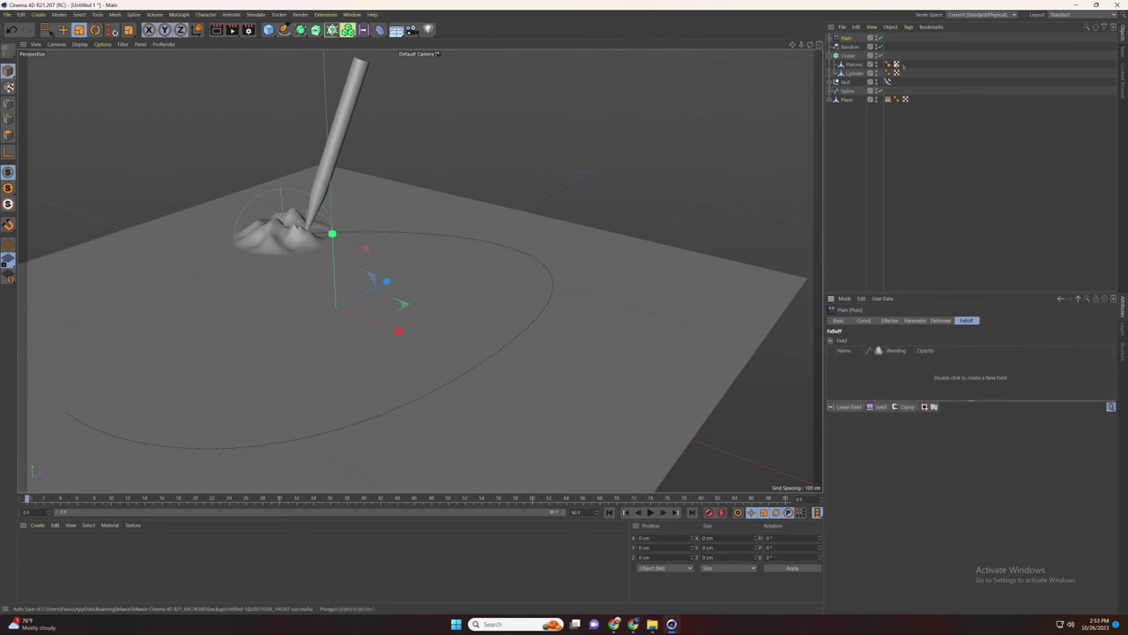
{"action": "left_click", "coordinate": [831, 55]}
{"action": "left_click", "coordinate": [830, 64]}
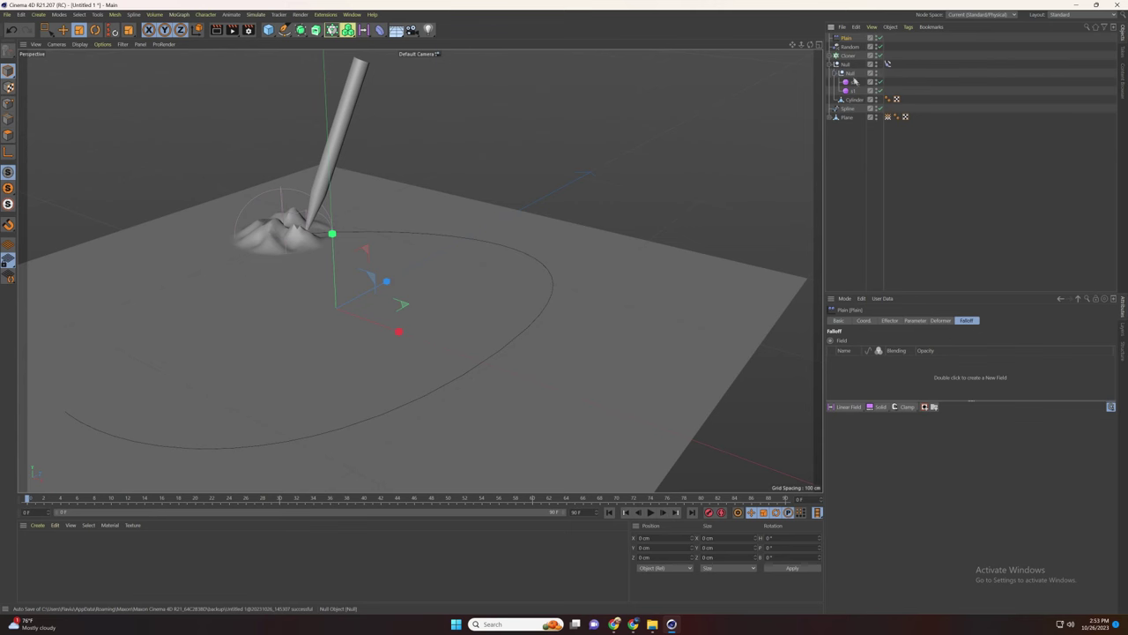
{"action": "left_click", "coordinate": [853, 86]}
{"action": "left_click", "coordinate": [852, 84]}
{"action": "left_click", "coordinate": [852, 83]}
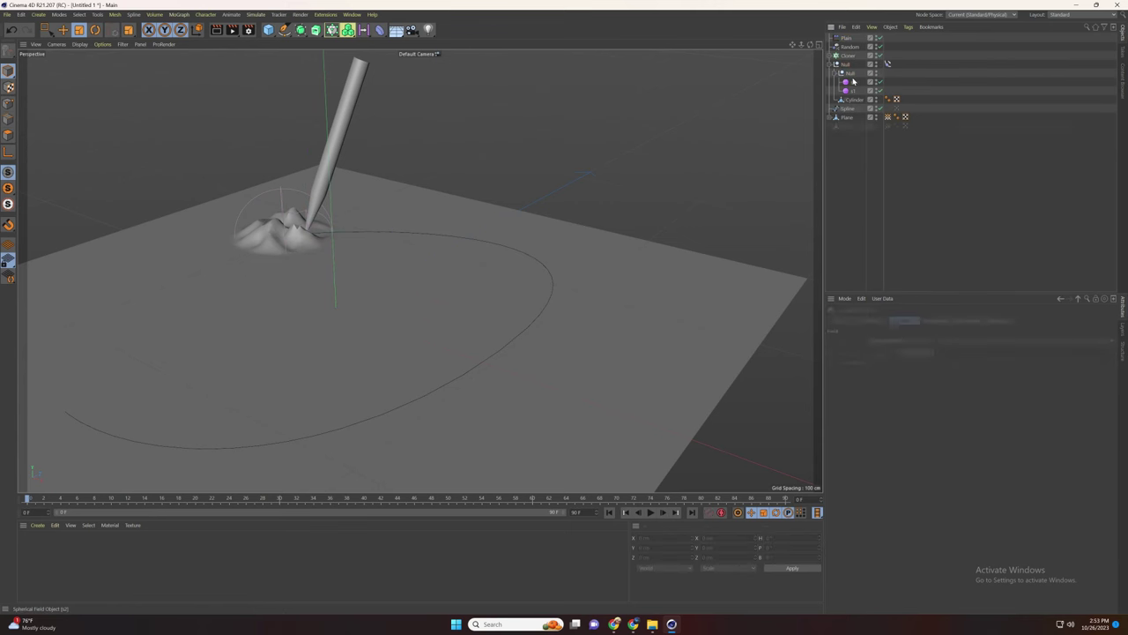
{"action": "left_click_drag", "start_coordinate": [852, 83], "coordinate": [853, 80], "text": "ctrl"}
{"action": "double_click", "coordinate": [855, 82]}
{"action": "type", "text": "s"}
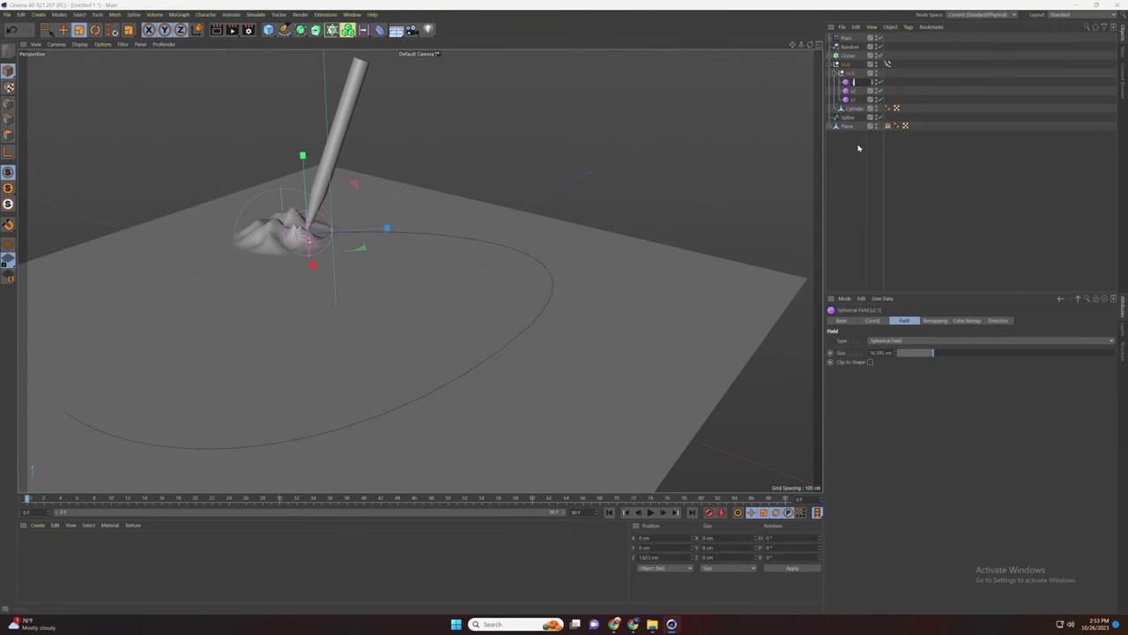
{"action": "type", "text": "3"}
{"action": "key", "text": "Return"}
Step: Add the s3 field to the Plain effector's falloff, with an Invert layer above a Decay layer at 100% effect strength
{"action": "left_click", "coordinate": [848, 40]}
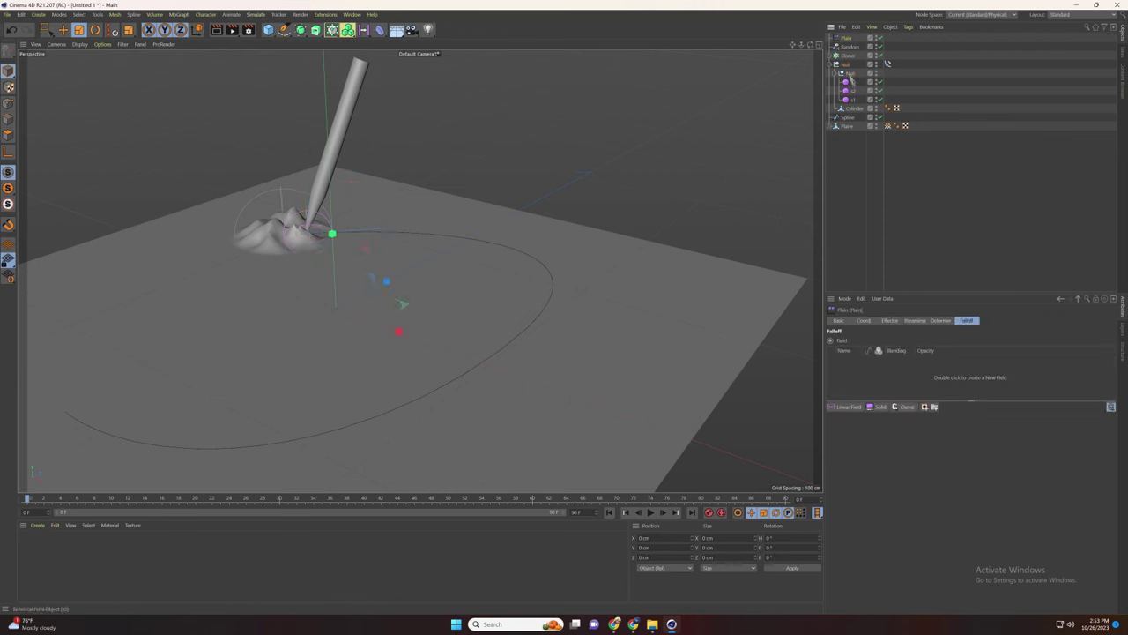
{"action": "left_click_drag", "start_coordinate": [864, 381], "coordinate": [859, 368]}
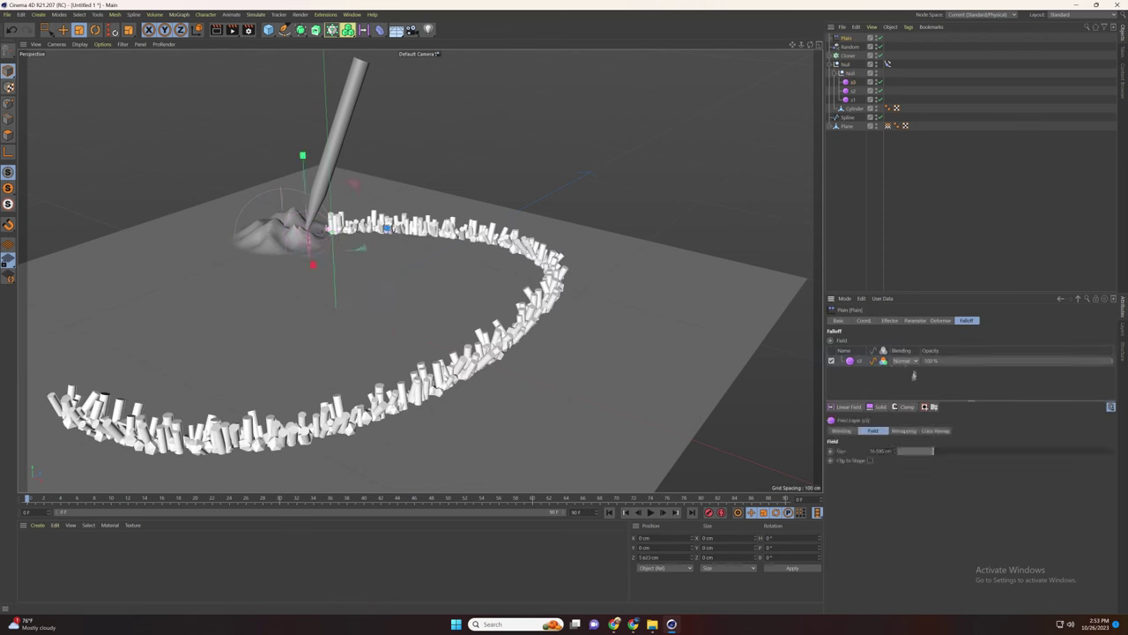
{"action": "left_click", "coordinate": [902, 408]}
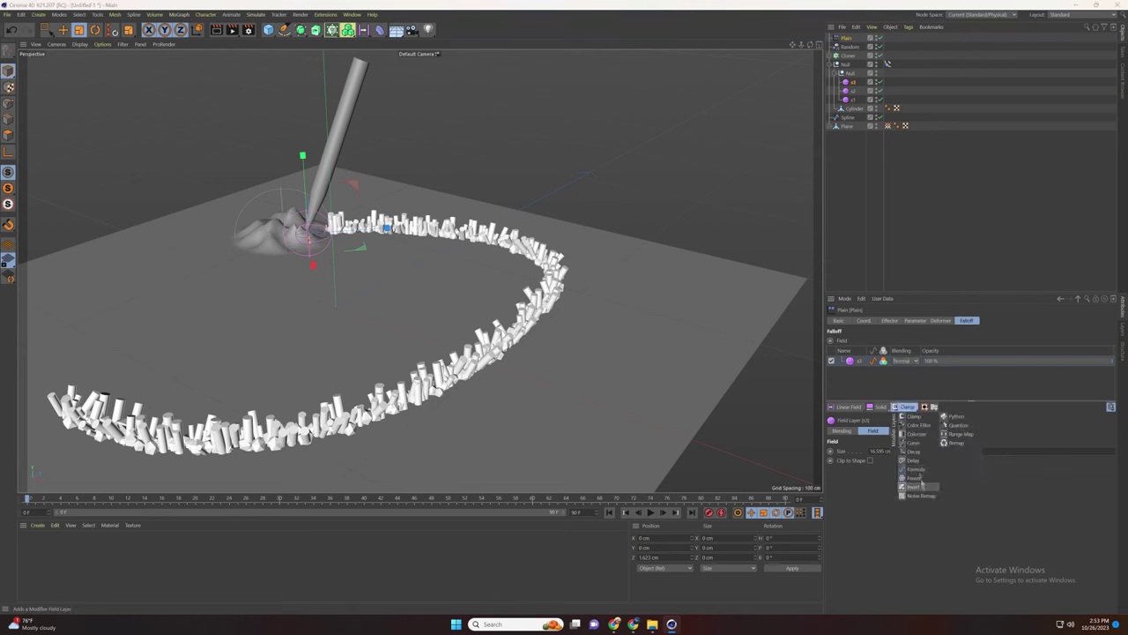
{"action": "left_click", "coordinate": [916, 487]}
{"action": "left_click", "coordinate": [925, 460]}
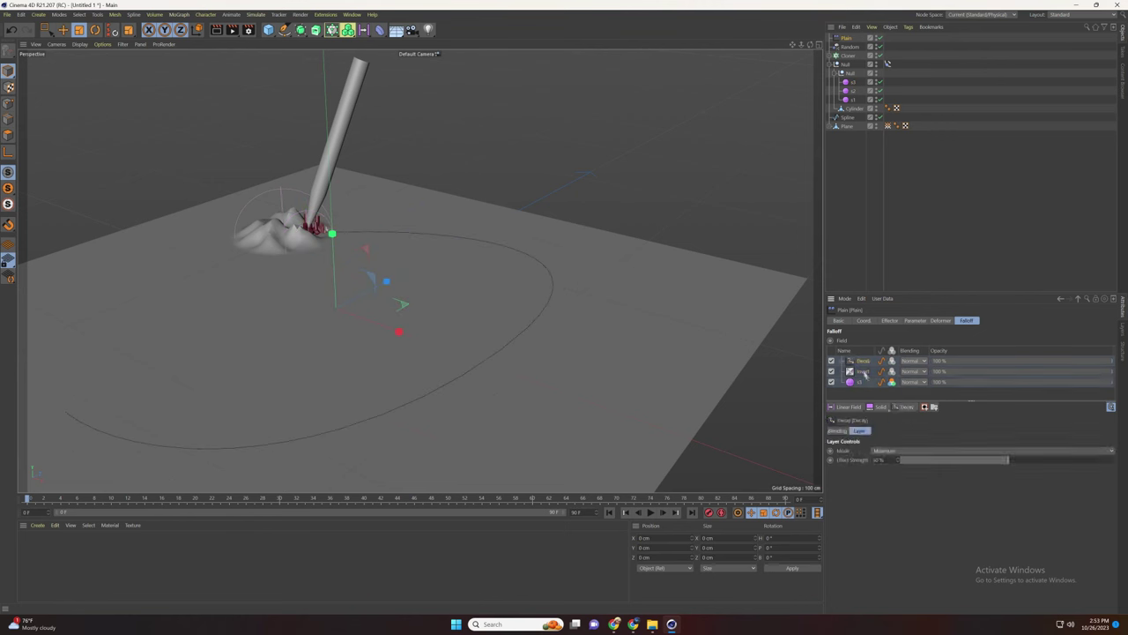
{"action": "left_click_drag", "start_coordinate": [862, 371], "coordinate": [864, 362]}
{"action": "left_click", "coordinate": [863, 371]}
{"action": "left_click", "coordinate": [650, 512]}
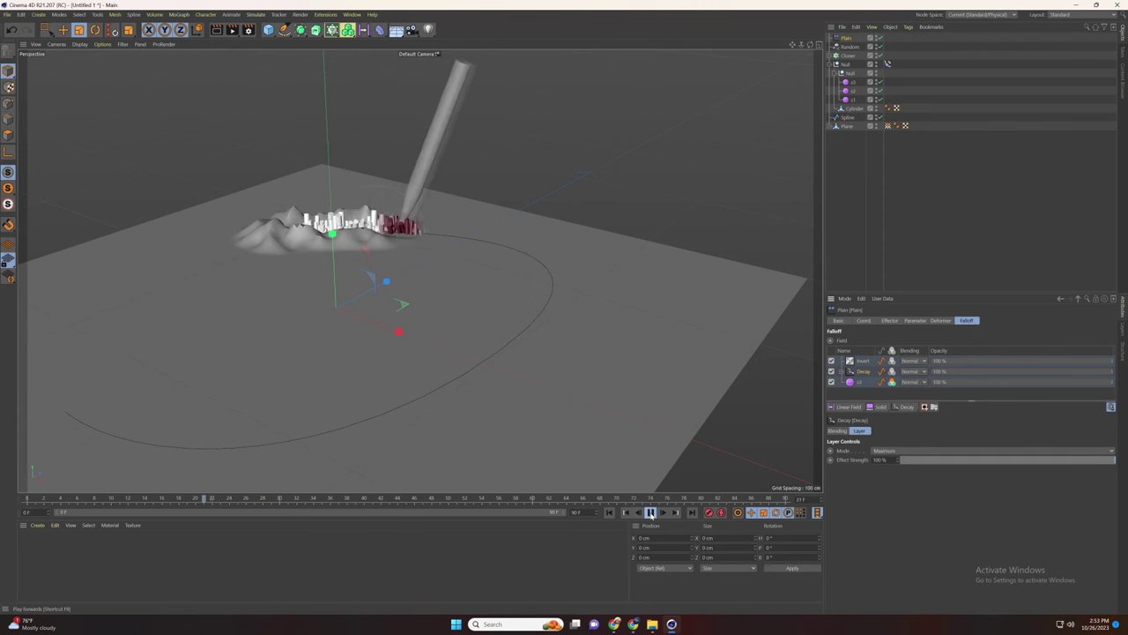
{"action": "left_click", "coordinate": [609, 513]}
Step: Move the s3 field back behind the pencil tip to about -16 cm in Z and preview the animation
{"action": "scroll", "coordinate": [282, 188], "scroll_direction": "up", "scroll_amount": 6}
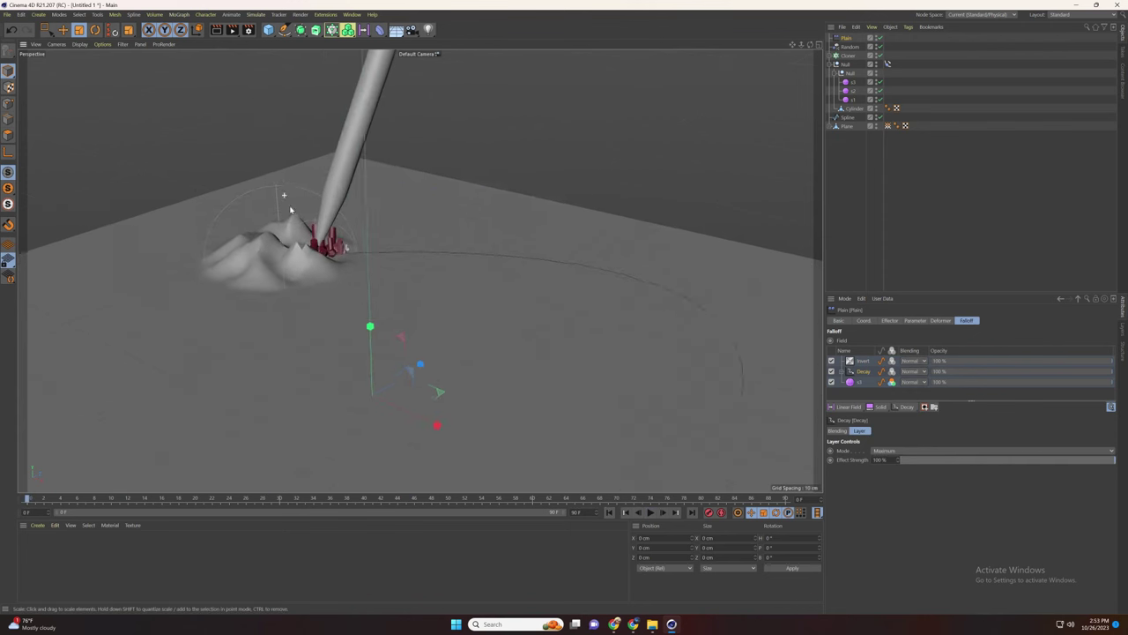
{"action": "left_click_drag", "start_coordinate": [285, 199], "coordinate": [322, 291], "text": "alt"}
{"action": "left_click", "coordinate": [854, 82]}
{"action": "key", "text": "e"}
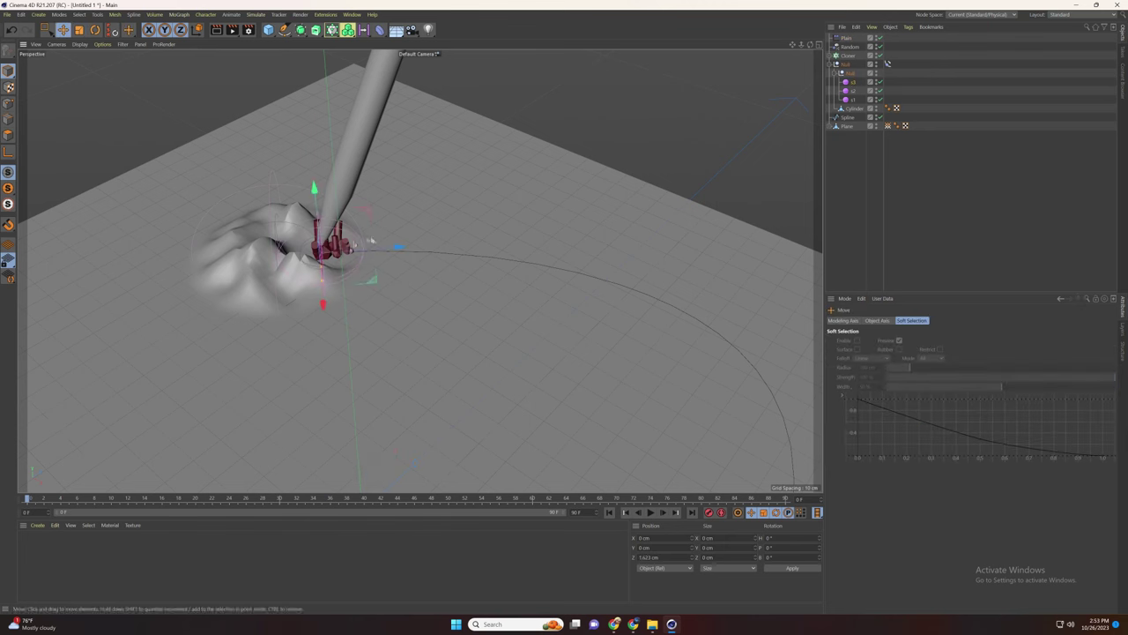
{"action": "left_click_drag", "start_coordinate": [386, 252], "coordinate": [340, 256]}
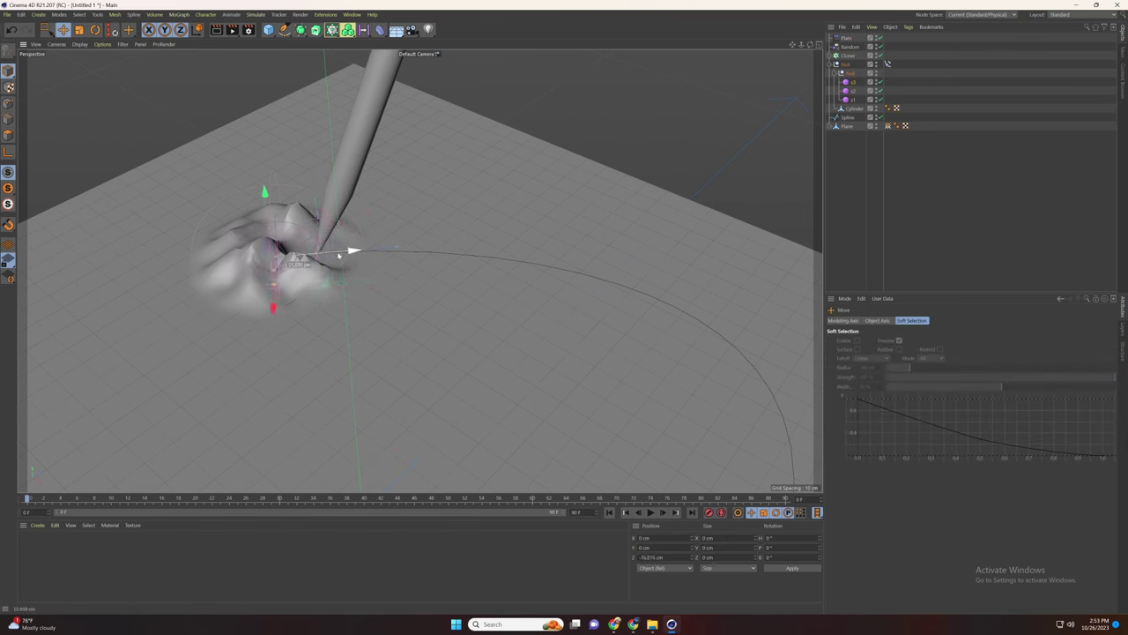
{"action": "left_click", "coordinate": [650, 512]}
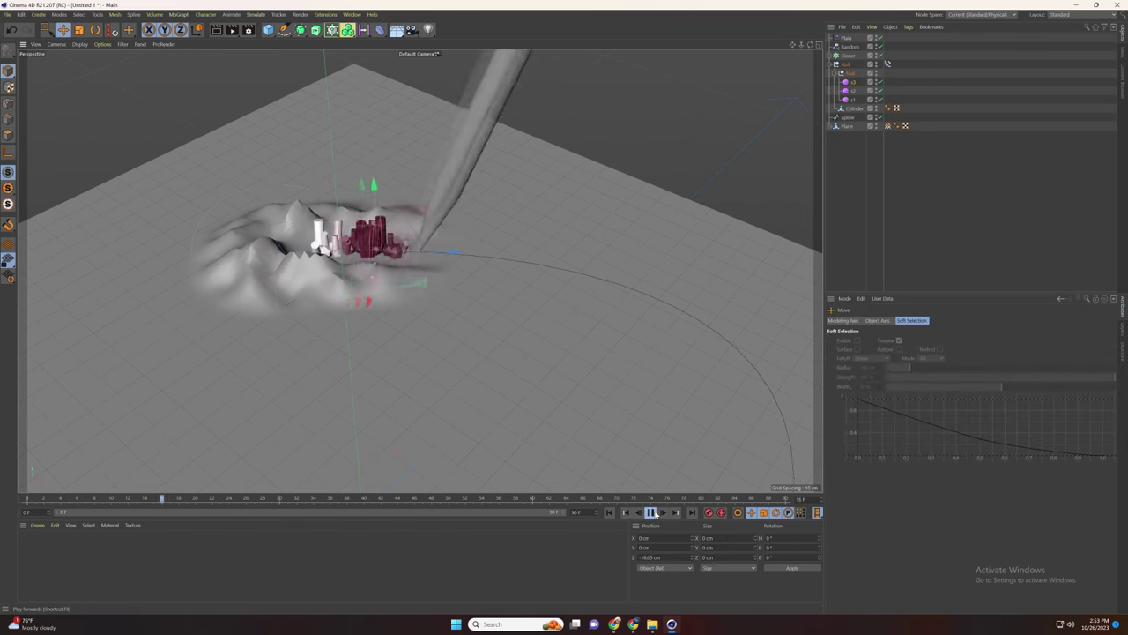
{"action": "left_click", "coordinate": [655, 514]}
{"action": "left_click_drag", "start_coordinate": [779, 166], "coordinate": [697, 162], "text": "alt"}
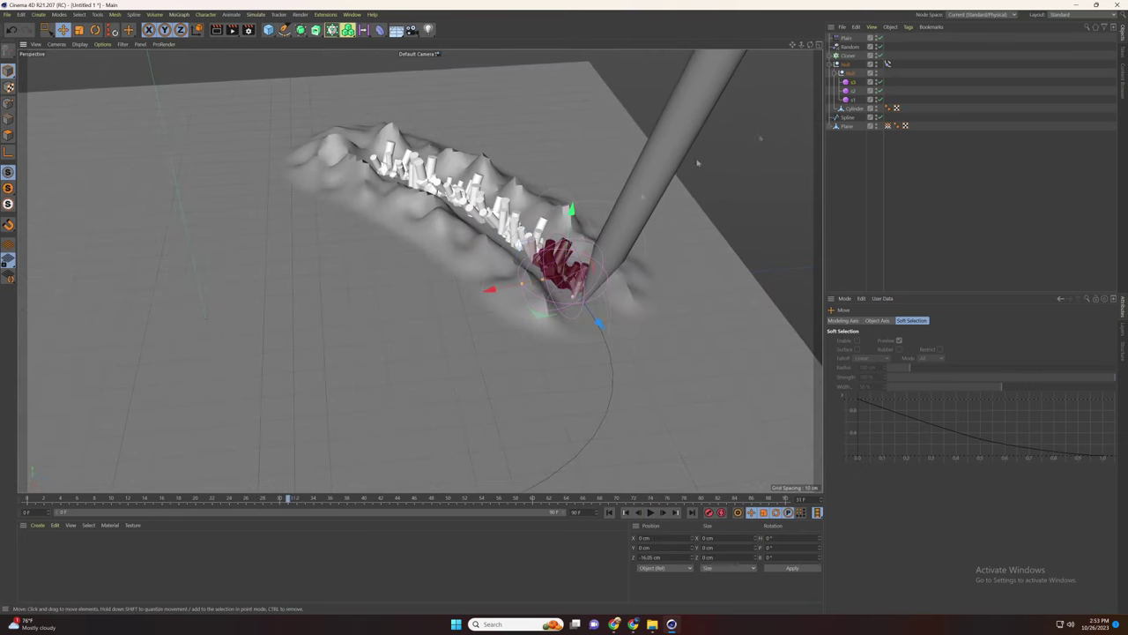
Step: Enlarge the cloned cylinder and scale the Platonic object up to about 6.2 cm
{"action": "left_click", "coordinate": [835, 55]}
{"action": "left_click", "coordinate": [853, 72]}
{"action": "key", "text": "t"}
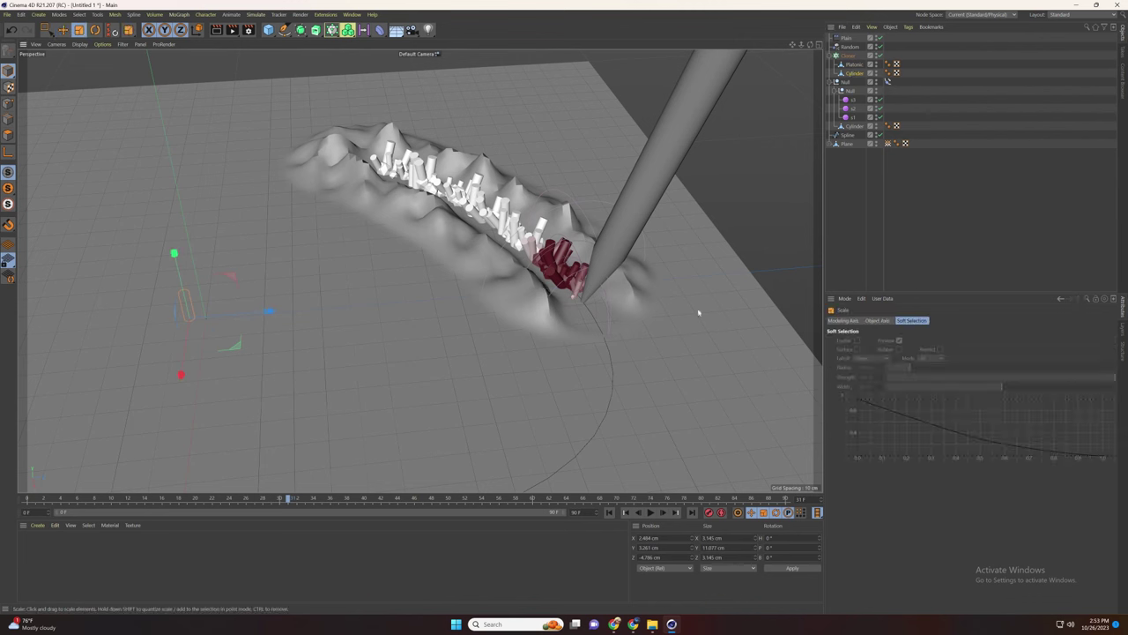
{"action": "mouse_move", "coordinate": [698, 312]}
{"action": "left_mouse_down"}
{"action": "mouse_move", "coordinate": [661, 324]}
{"action": "mouse_move", "coordinate": [811, 226]}
{"action": "mouse_move", "coordinate": [688, 279]}
{"action": "mouse_move", "coordinate": [723, 245]}
{"action": "left_mouse_up"}
{"action": "left_click", "coordinate": [853, 64]}
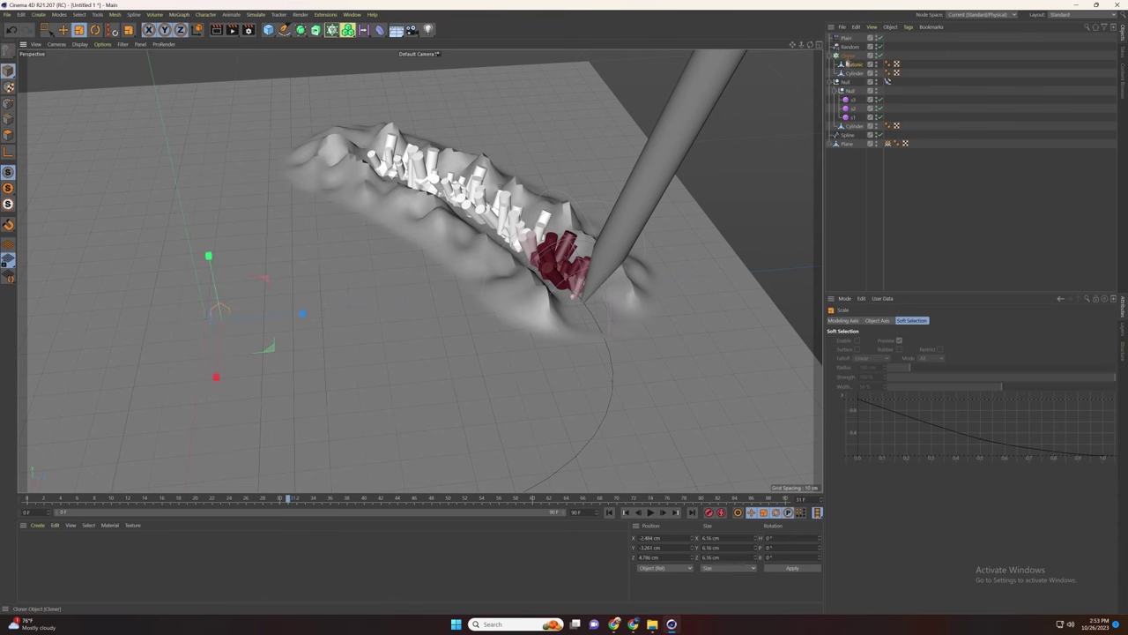
{"action": "left_click_drag", "start_coordinate": [641, 329], "coordinate": [710, 324], "text": "alt"}
Step: Reduce the s2 spherical field's size to about 12 cm and reposition it along Z near the pencil tip at the first frame
{"action": "left_click", "coordinate": [850, 109]}
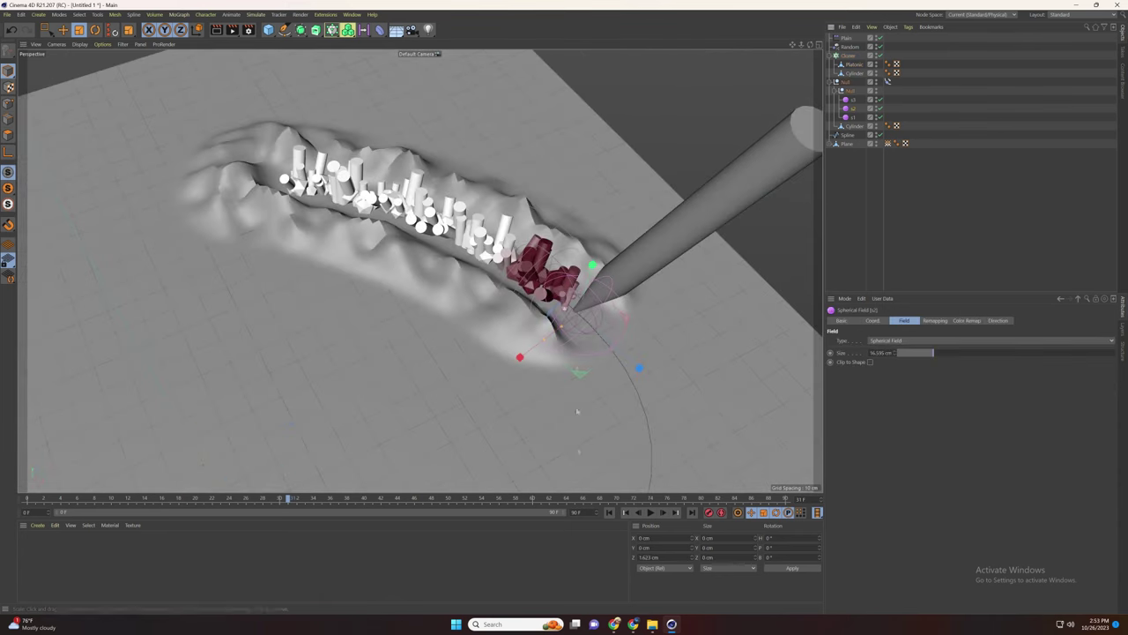
{"action": "left_click", "coordinate": [609, 512]}
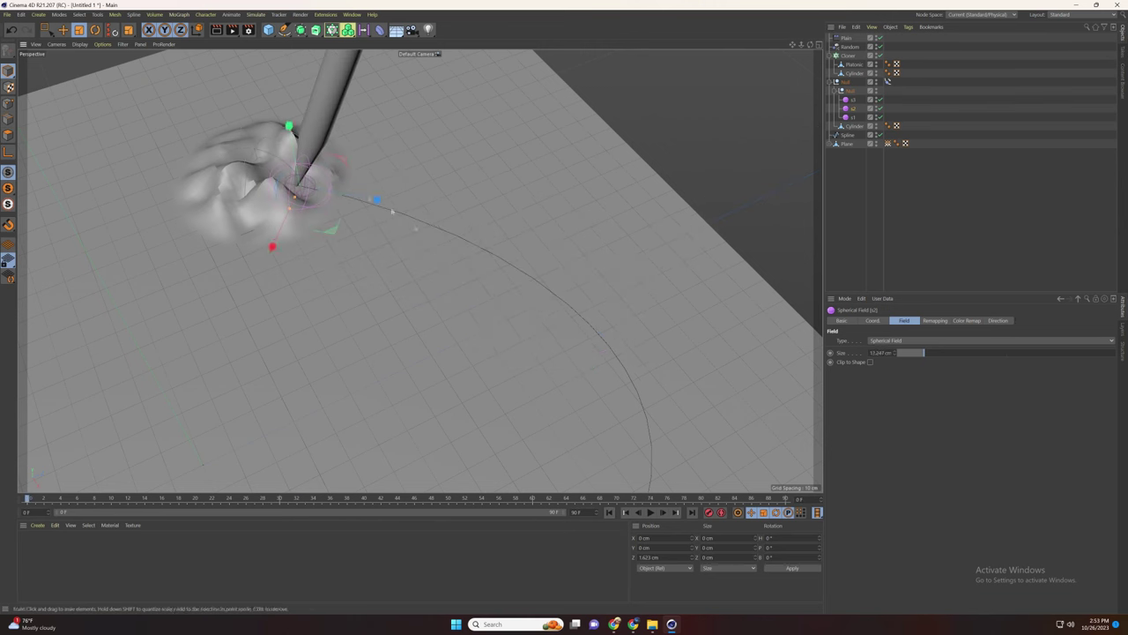
{"action": "key", "text": "e"}
{"action": "scroll", "coordinate": [370, 199], "scroll_direction": "up", "scroll_amount": 5}
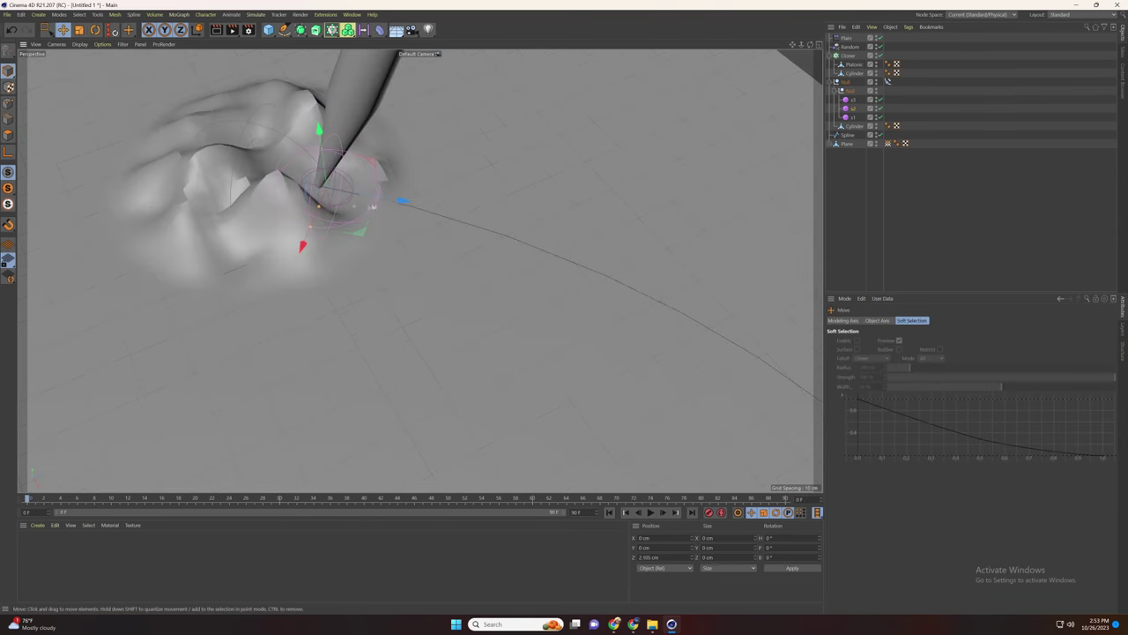
{"action": "left_click_drag", "start_coordinate": [374, 200], "coordinate": [438, 229]}
{"action": "key", "text": "t"}
Step: Reposition the s1 spherical field behind the pencil tip at 0 cm in Y and about -15.6 cm in Z
{"action": "left_click", "coordinate": [847, 117]}
{"action": "key", "text": "e"}
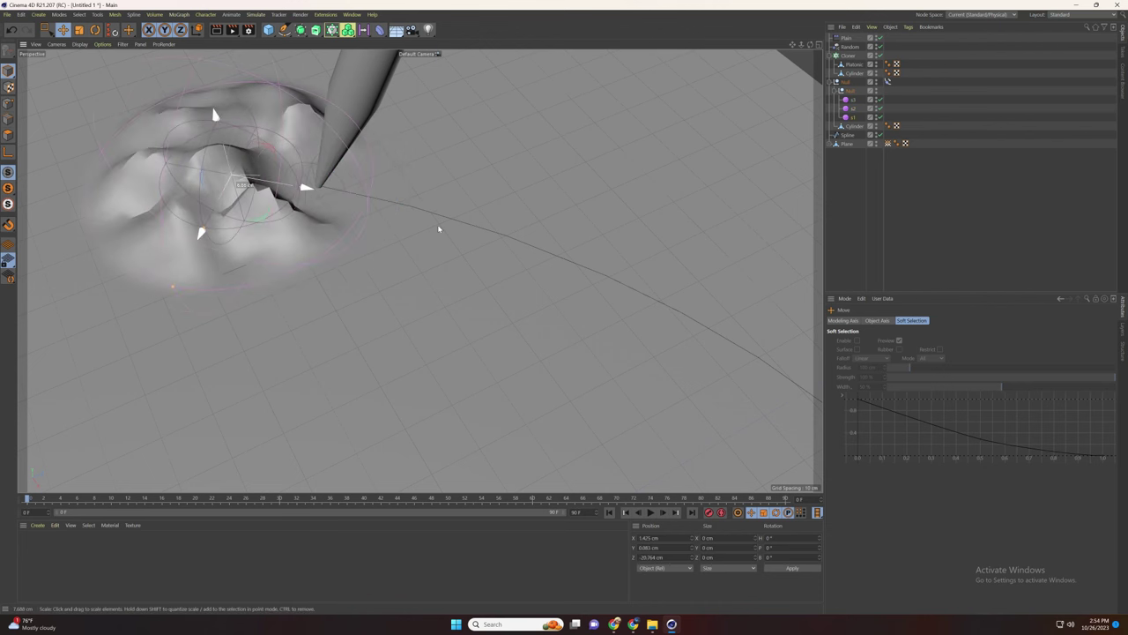
{"action": "left_click_drag", "start_coordinate": [305, 186], "coordinate": [330, 191]}
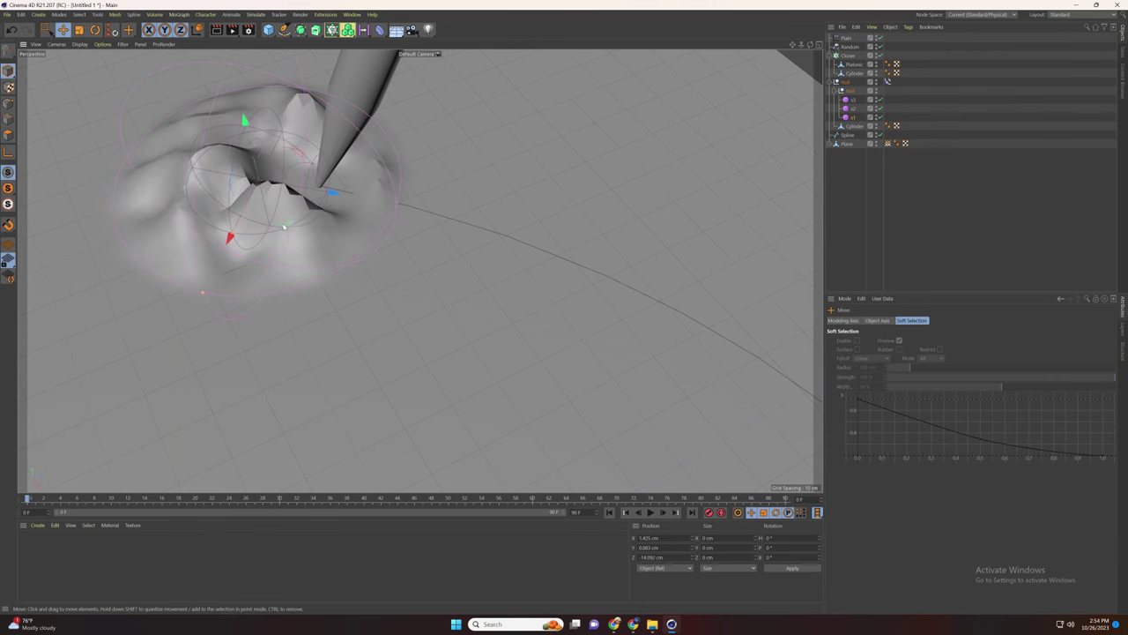
{"action": "left_click_drag", "start_coordinate": [284, 227], "coordinate": [278, 222], "text": "alt"}
{"action": "key", "text": "0"}
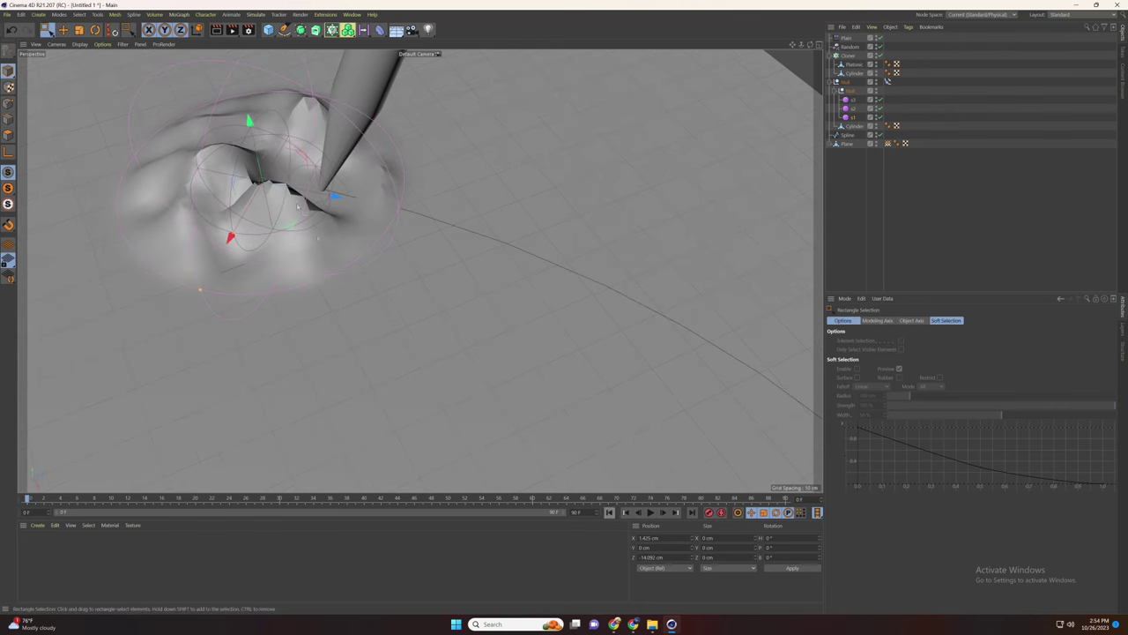
{"action": "left_click_drag", "start_coordinate": [335, 196], "coordinate": [388, 265]}
{"action": "key", "text": "t"}
{"action": "mouse_move", "coordinate": [460, 261]}
{"action": "left_mouse_down"}
{"action": "mouse_move", "coordinate": [416, 269]}
{"action": "mouse_move", "coordinate": [429, 249]}
{"action": "mouse_move", "coordinate": [455, 260]}
{"action": "left_mouse_up"}
{"action": "key", "text": "e"}
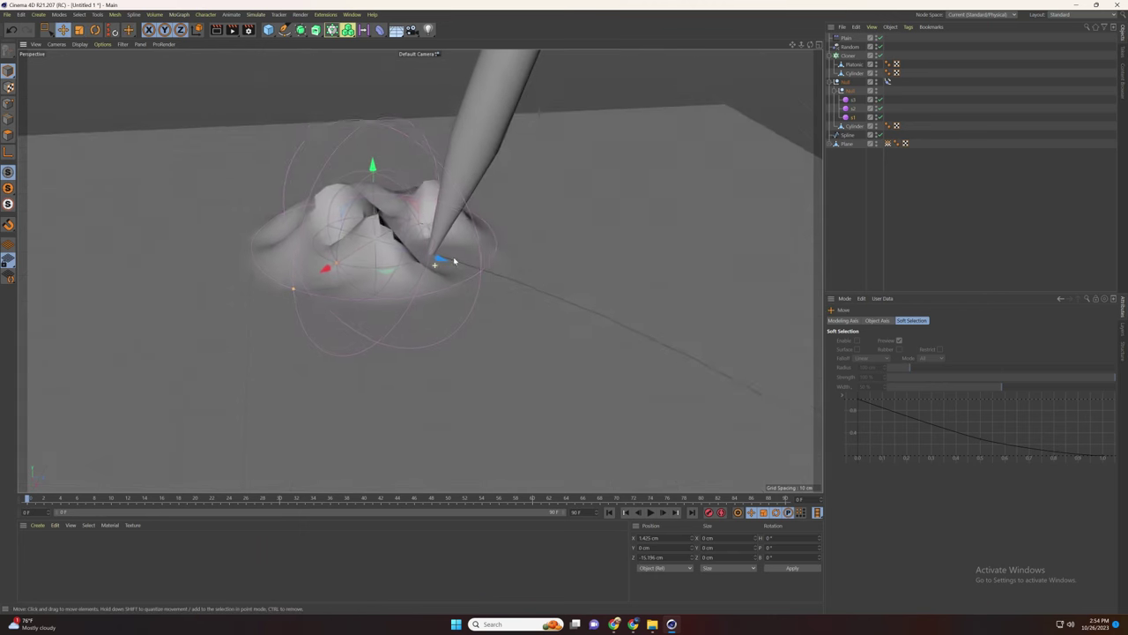
Step: Duplicate the Displacer under the Plane and remove the Vertex Map from the copy's falloff
{"action": "left_click", "coordinate": [847, 143]}
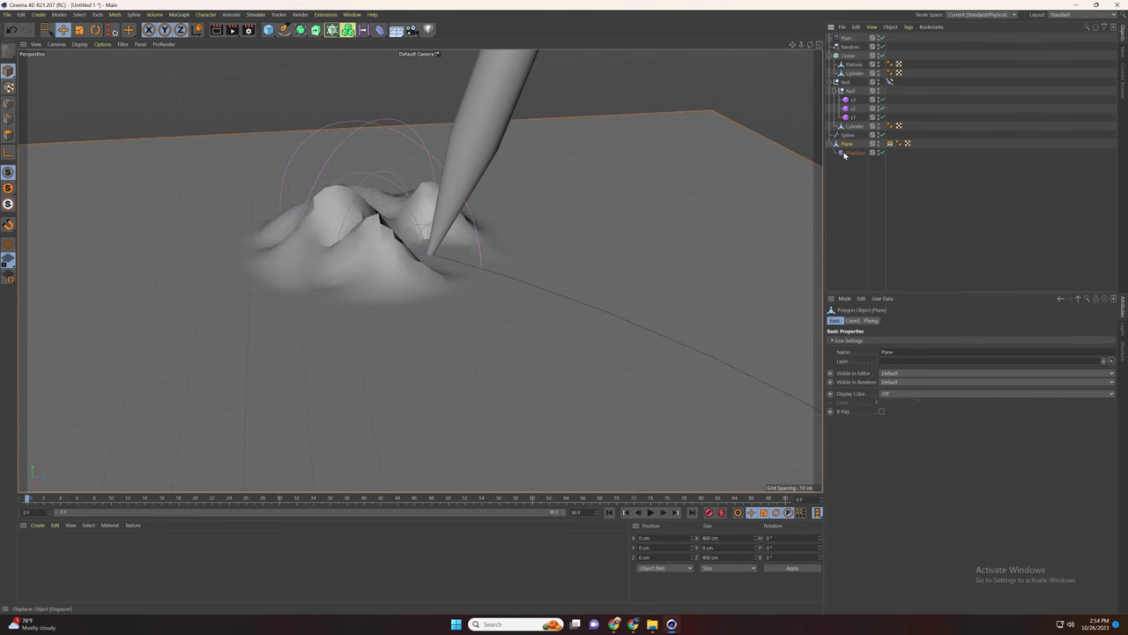
{"action": "left_click", "coordinate": [850, 155]}
{"action": "left_click_drag", "start_coordinate": [852, 156], "coordinate": [859, 161], "text": "ctrl"}
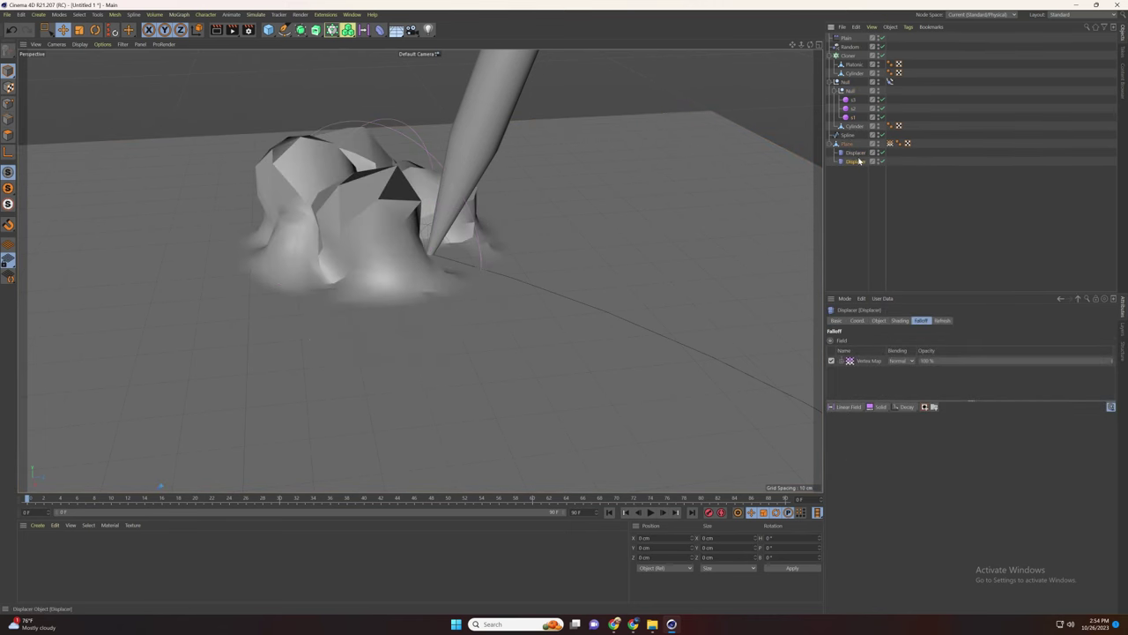
{"action": "left_click", "coordinate": [867, 362]}
{"action": "key", "text": "Delete"}
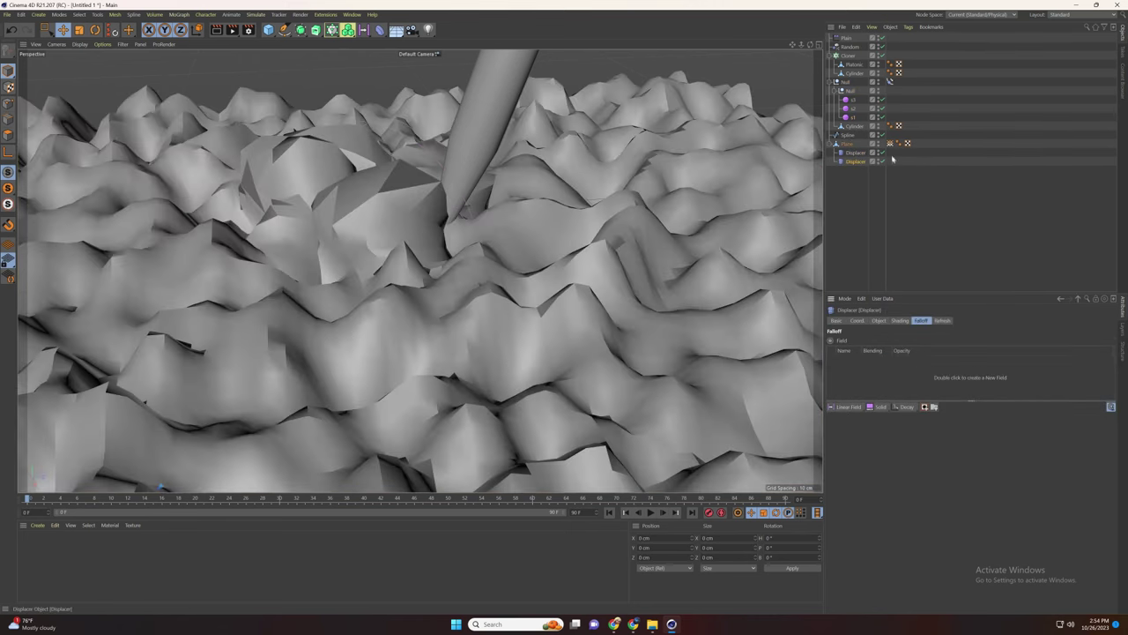
Step: Set the duplicated Displacer's height to 1 cm and its noise shader's global scale to 510%
{"action": "left_click", "coordinate": [880, 321]}
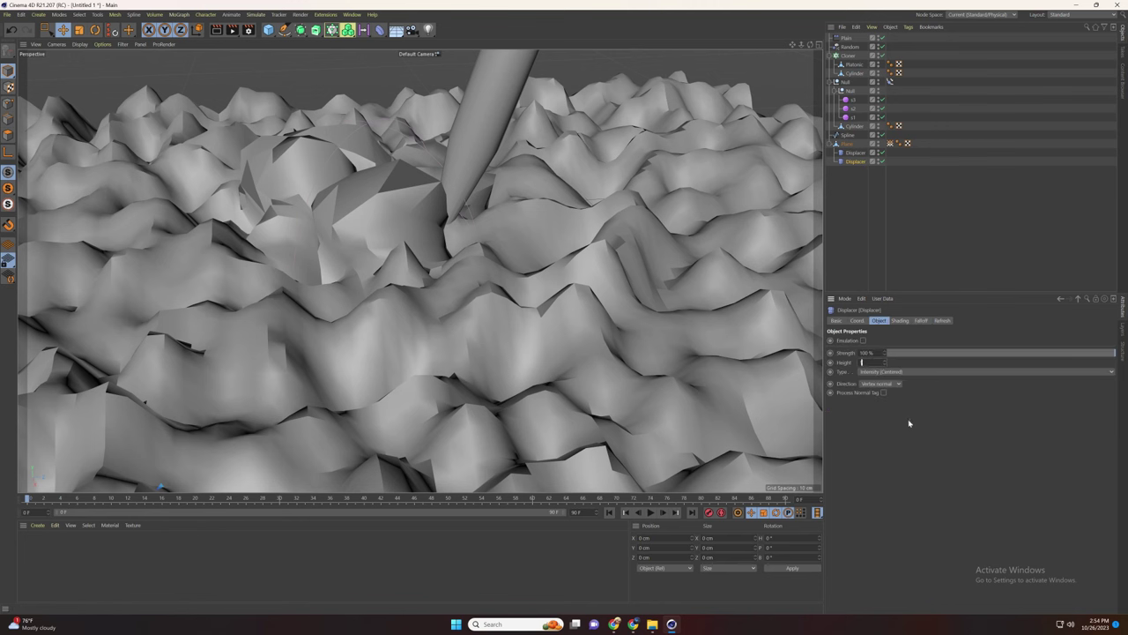
{"action": "key", "text": "Return"}
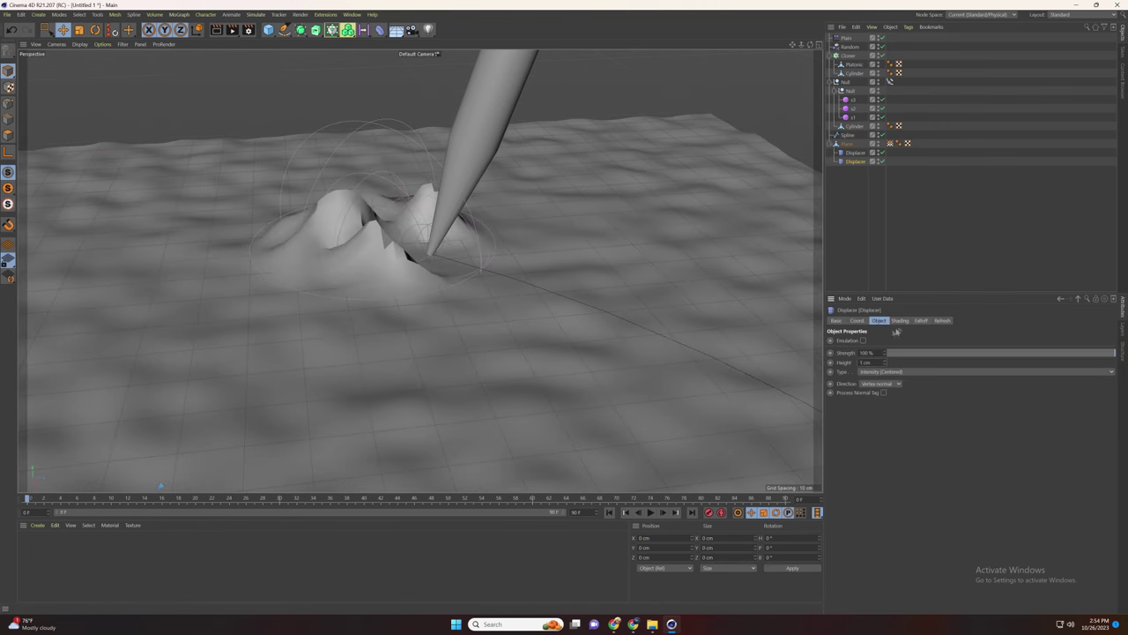
{"action": "left_click", "coordinate": [899, 320]}
{"action": "left_click", "coordinate": [866, 367]}
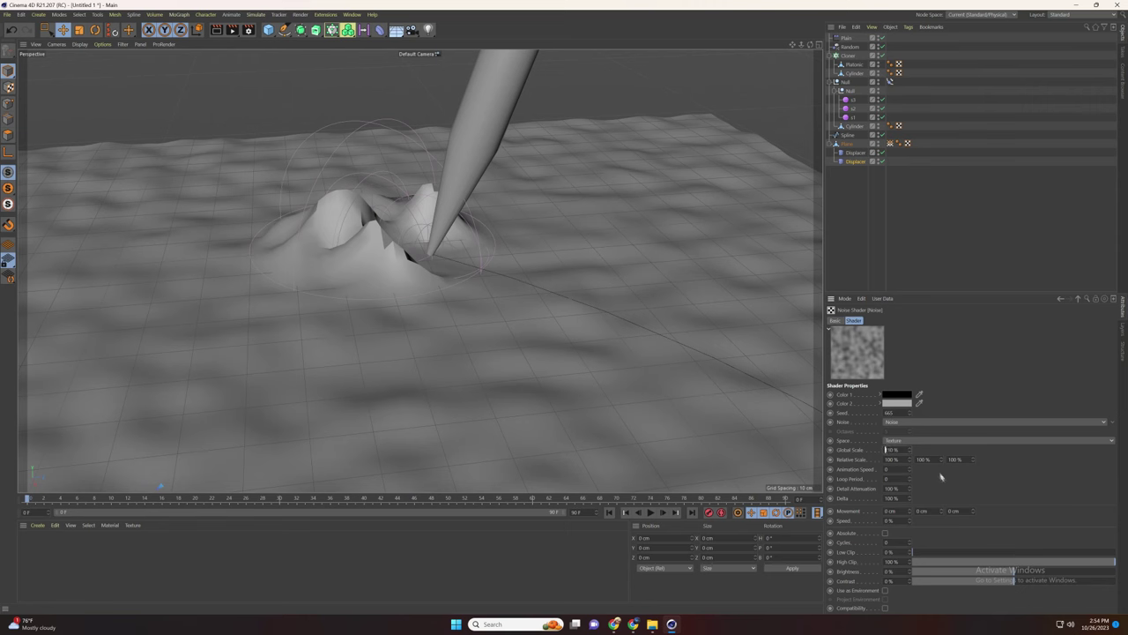
{"action": "type", "text": "5"}
{"action": "key", "text": "Return"}
{"action": "mouse_move", "coordinate": [539, 364]}
{"action": "left_mouse_down", "text": "alt"}
{"action": "mouse_move", "coordinate": [519, 340]}
{"action": "mouse_move", "coordinate": [528, 360]}
{"action": "left_mouse_up", "text": "alt"}
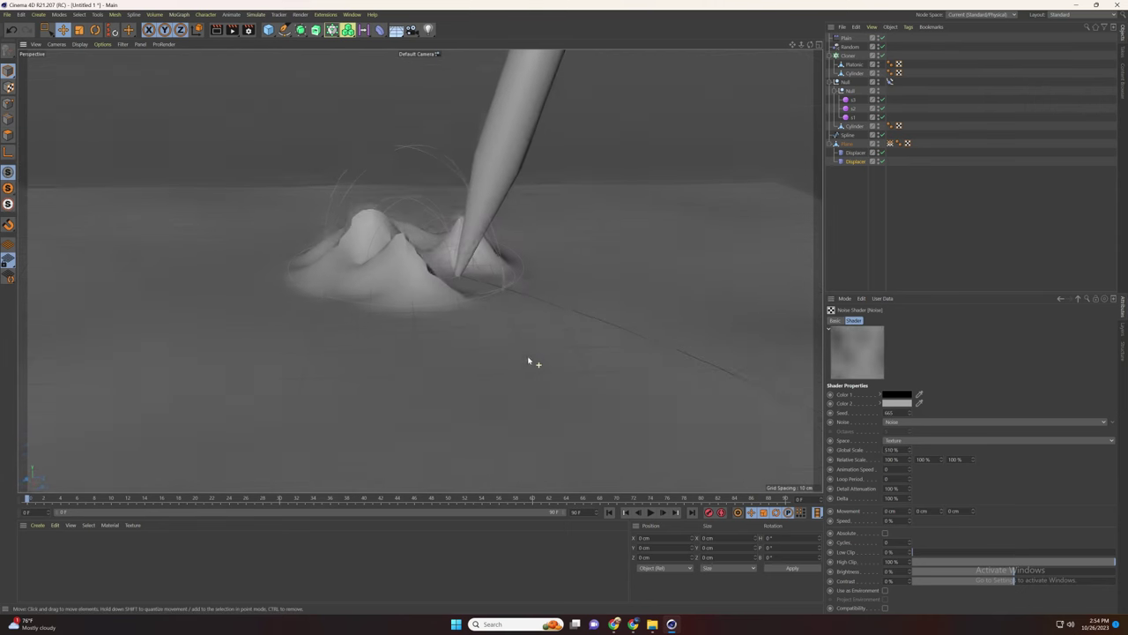
Step: Play back the animation to check the cloned debris trail, and review the s3 spherical field's color remap and direction settings
{"action": "left_click", "coordinate": [650, 512]}
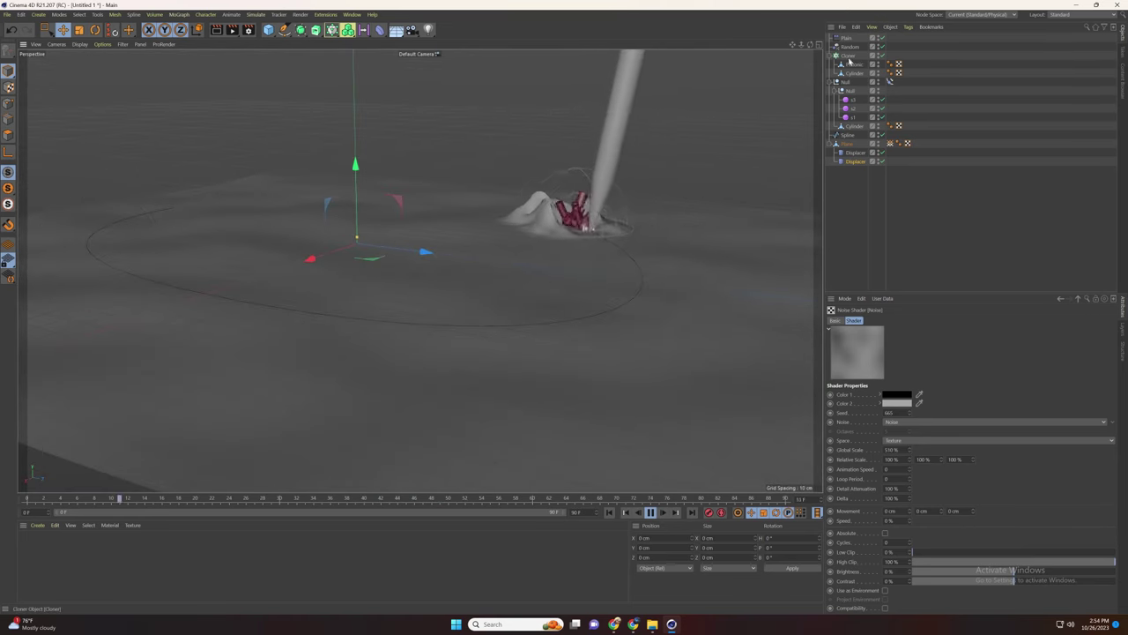
{"action": "left_click", "coordinate": [849, 56]}
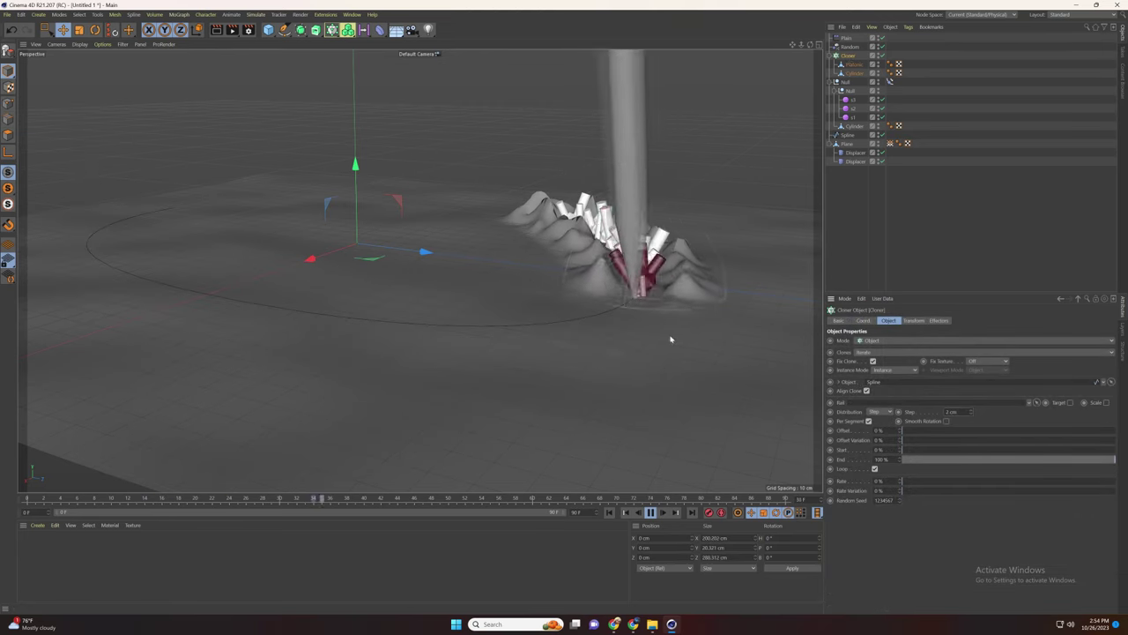
{"action": "mouse_move", "coordinate": [670, 337]}
{"action": "left_mouse_down", "text": "alt"}
{"action": "mouse_move", "coordinate": [719, 336]}
{"action": "mouse_move", "coordinate": [670, 344]}
{"action": "left_mouse_up", "text": "alt"}
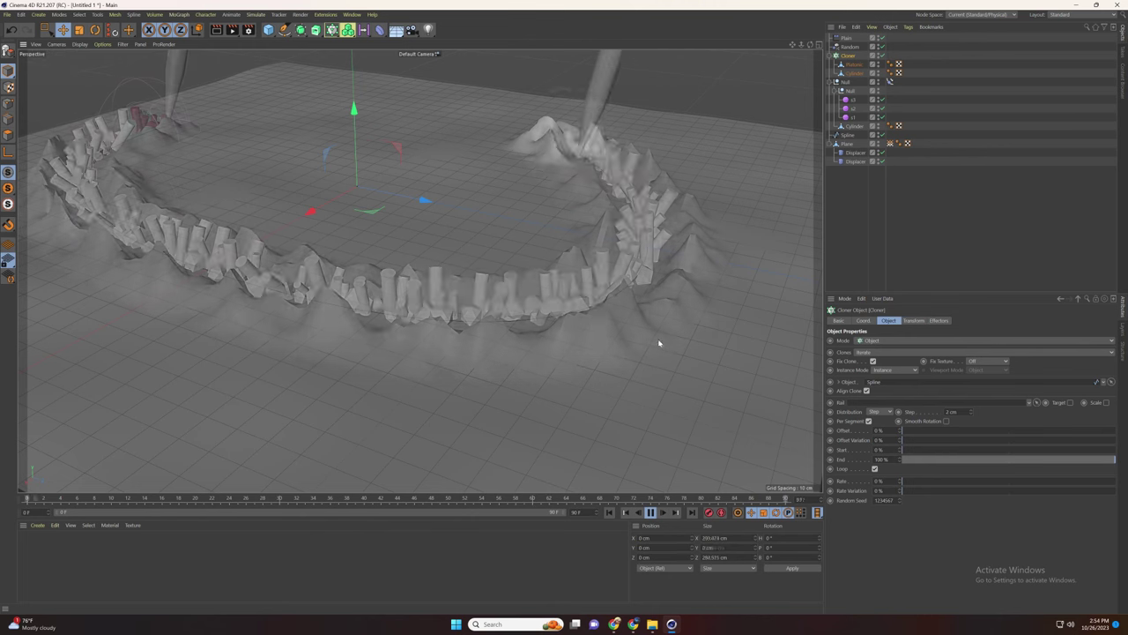
{"action": "left_click", "coordinate": [650, 513]}
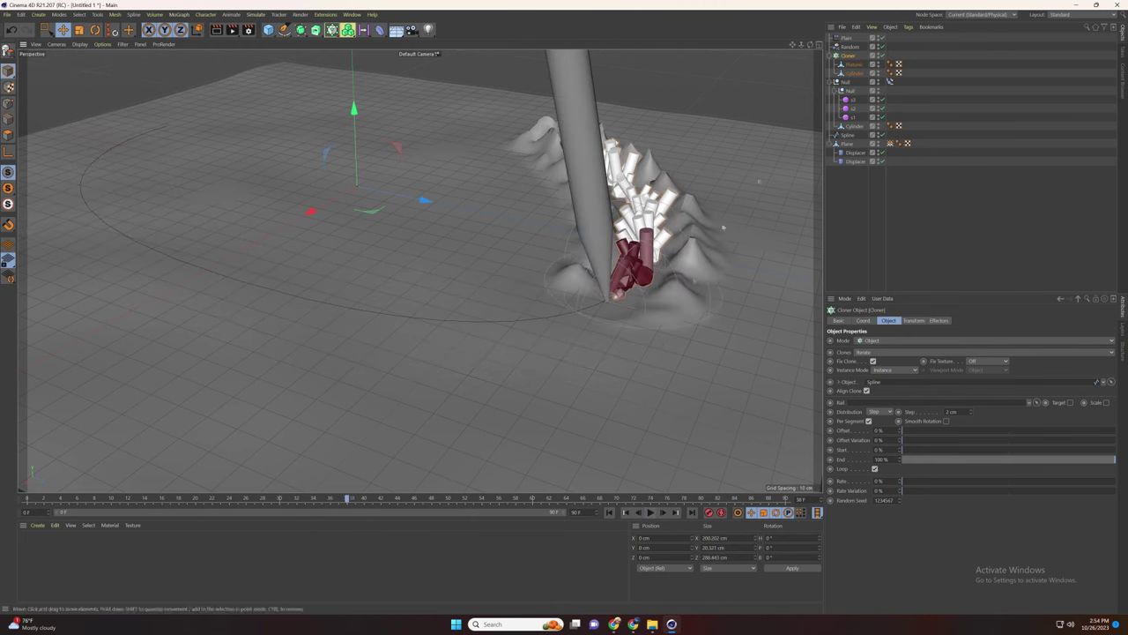
{"action": "left_click", "coordinate": [852, 101]}
{"action": "left_click", "coordinate": [969, 320]}
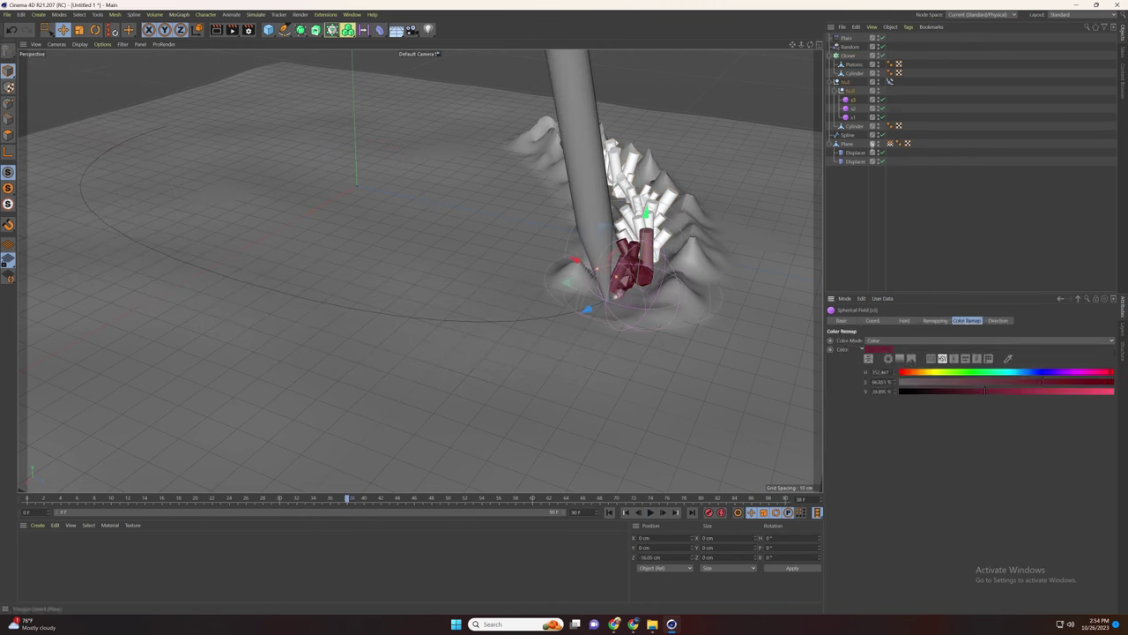
{"action": "left_click", "coordinate": [998, 320]}
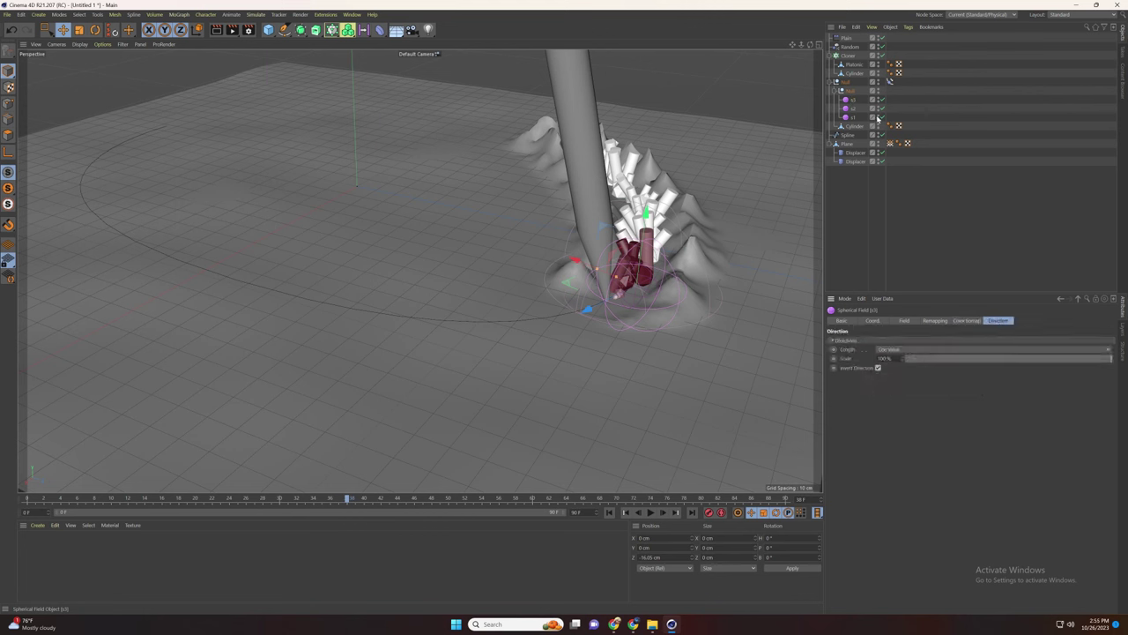
Step: Add a Delay layer above Invert in the Plain effector's falloff with about 31% effect strength, and play back the animation
{"action": "left_click", "coordinate": [848, 39]}
{"action": "left_click", "coordinate": [967, 320]}
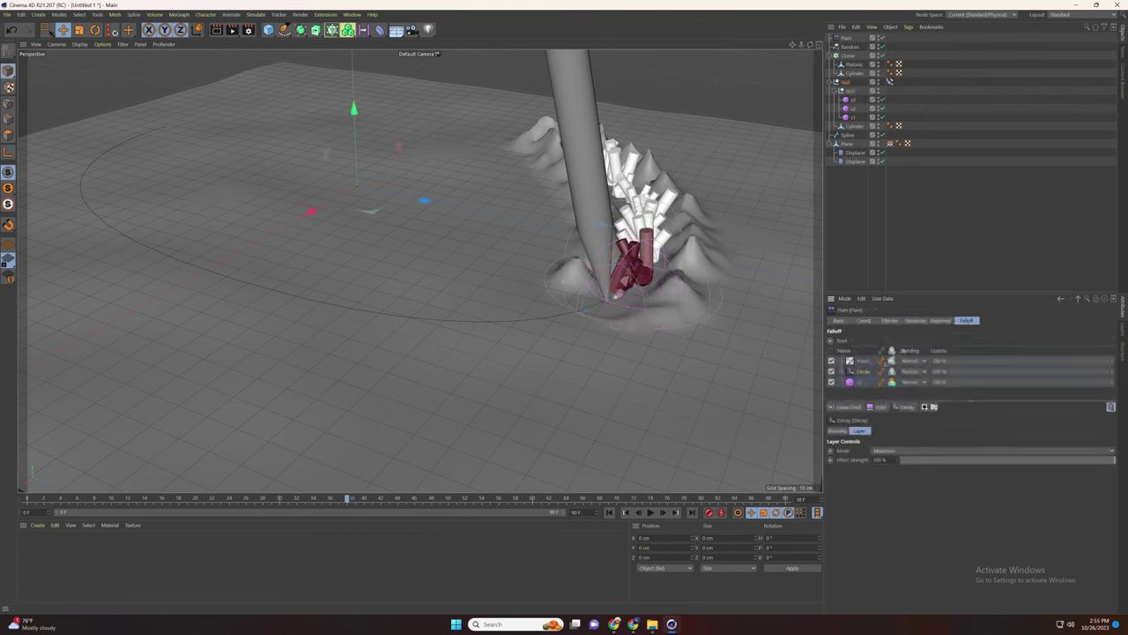
{"action": "left_click", "coordinate": [859, 363]}
{"action": "left_click", "coordinate": [905, 408]}
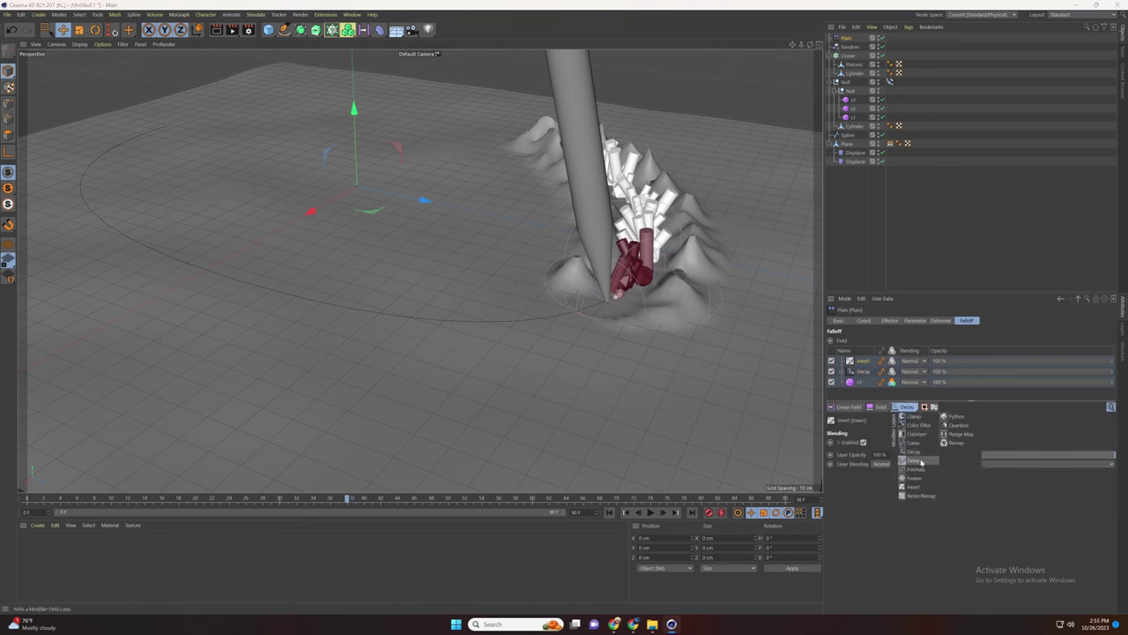
{"action": "left_click", "coordinate": [917, 460]}
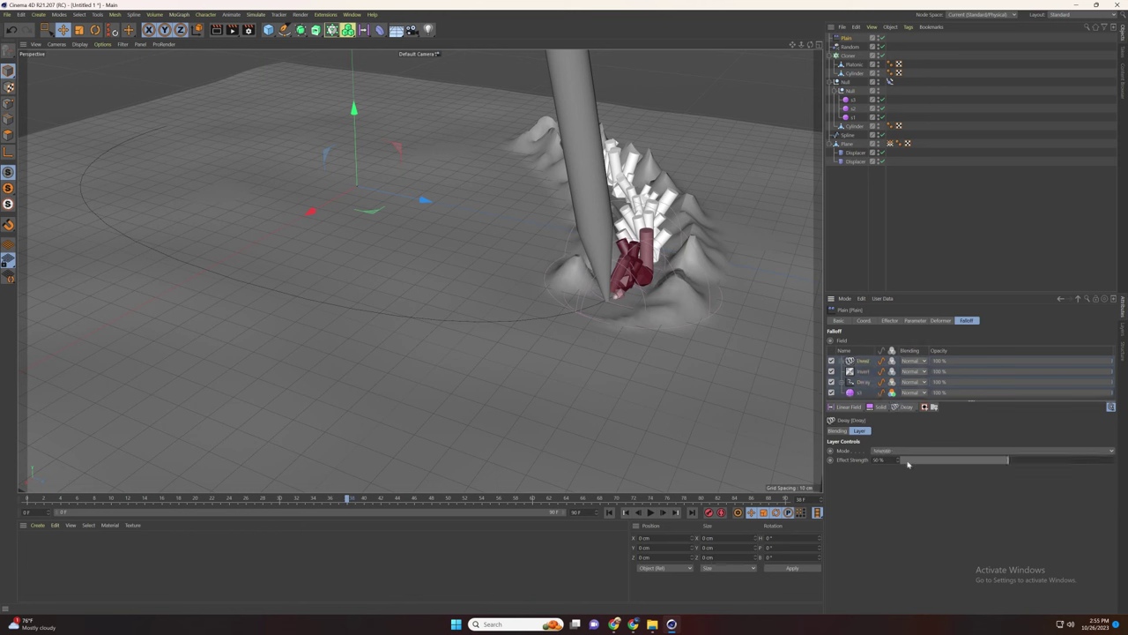
{"action": "left_click", "coordinate": [651, 512]}
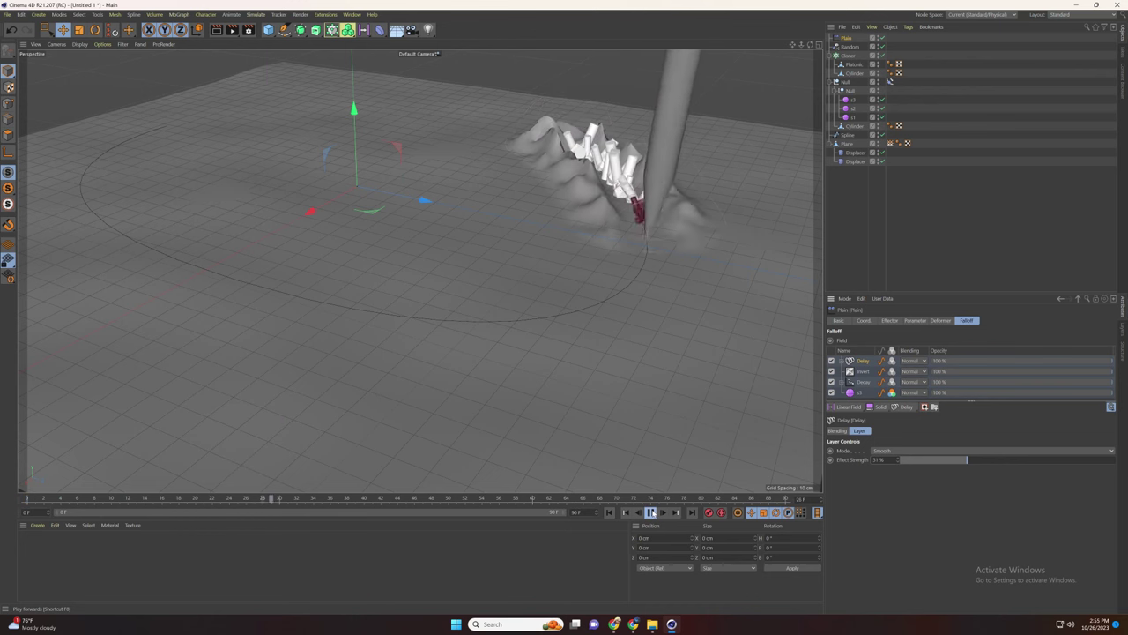